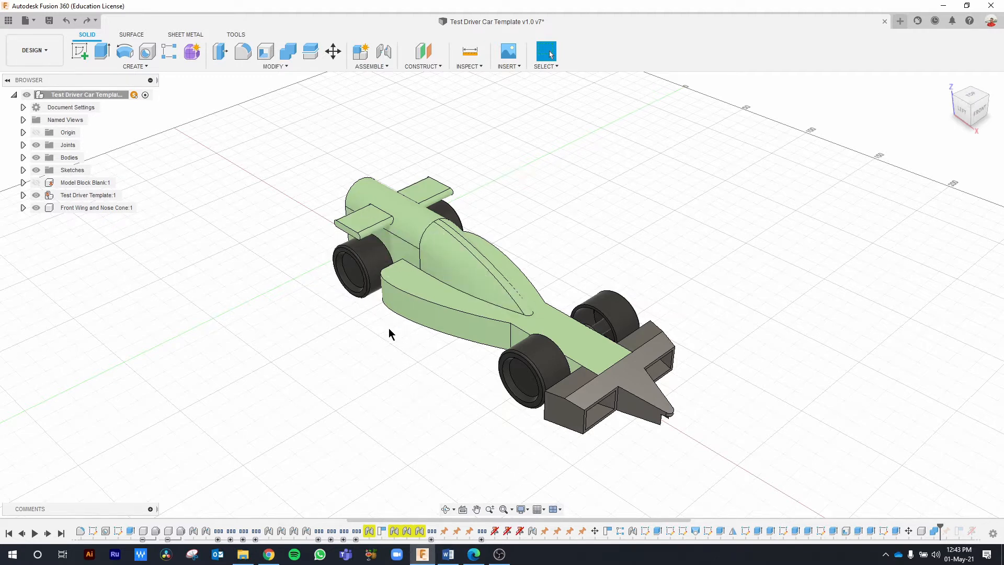
Start a 1 mm fillet on the curved upper outer edge of the sidepod on the Left-view side of the car.
scroll(340, 303, down, 2)
scroll(340, 304, up, 6)
middle_drag(466, 355, 420, 396)
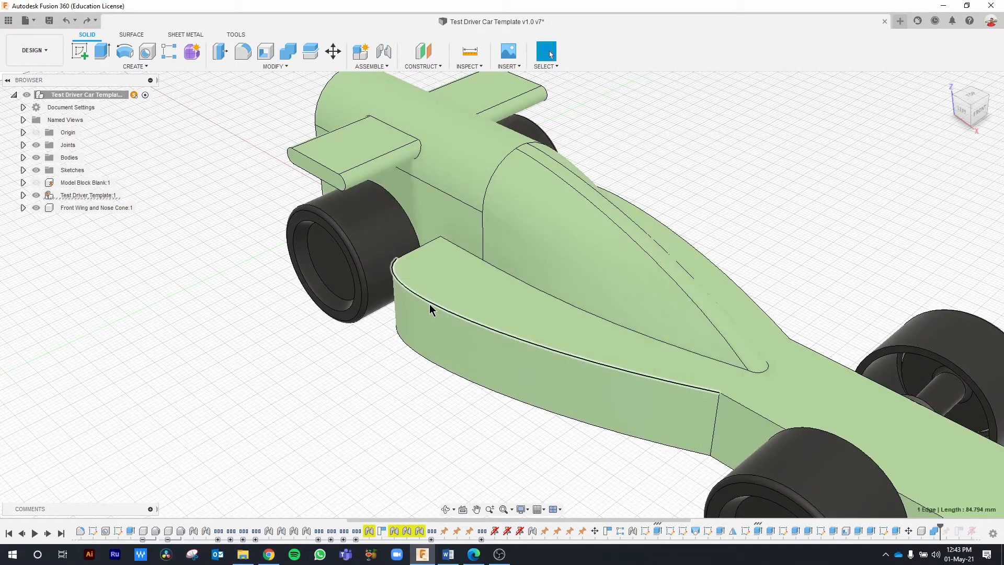
click(243, 52)
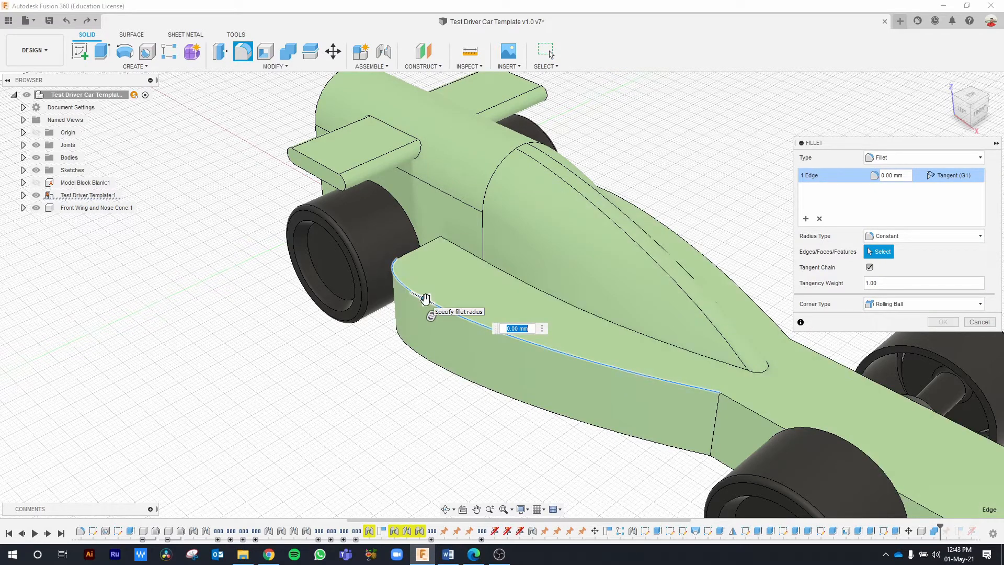
key(Return)
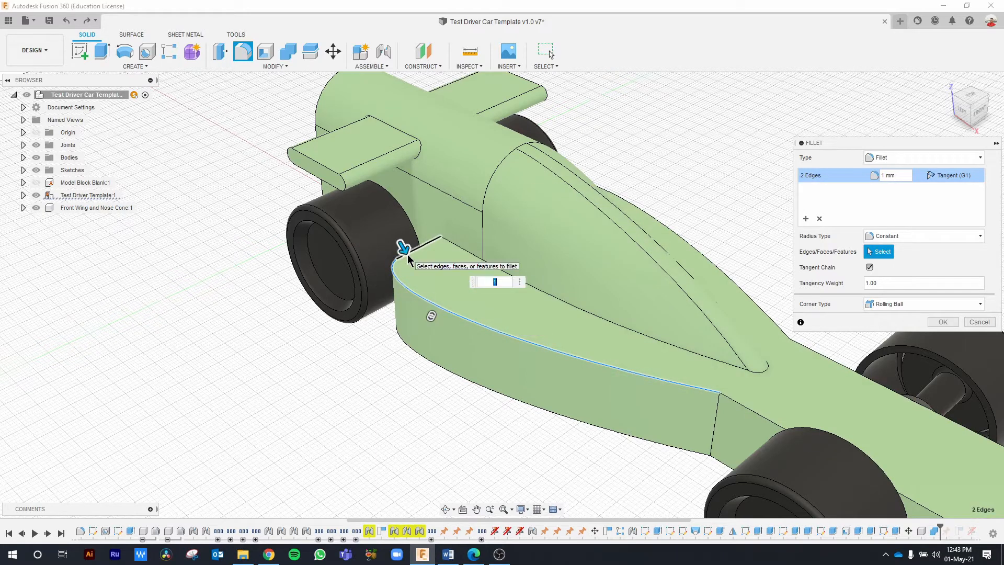
Add the same sidepod's lower outer edge and front vertical edge to the 1 mm fillet, leaving out the straight nose edge.
click(753, 410)
middle_drag(591, 254, 484, 181)
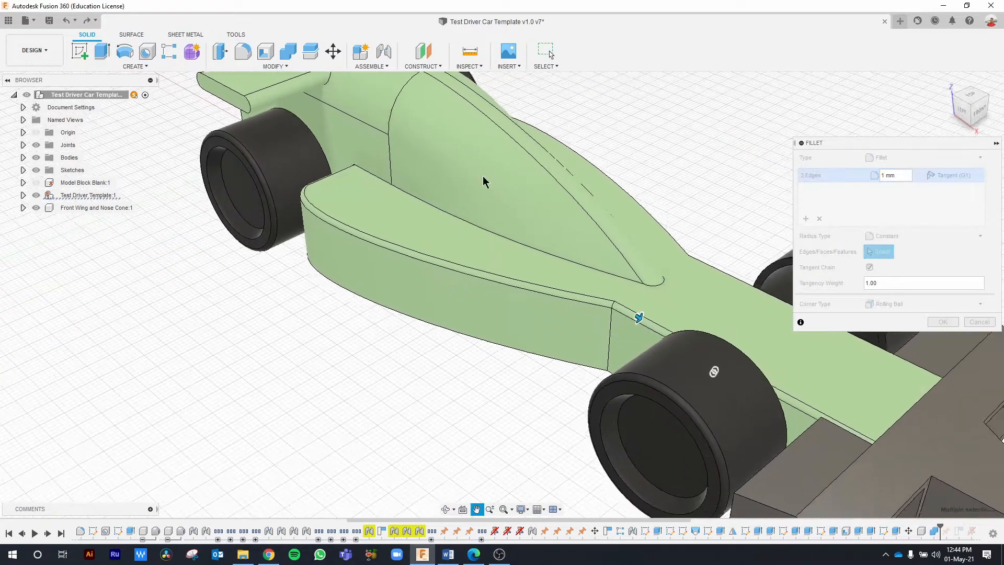
click(645, 322)
click(485, 340)
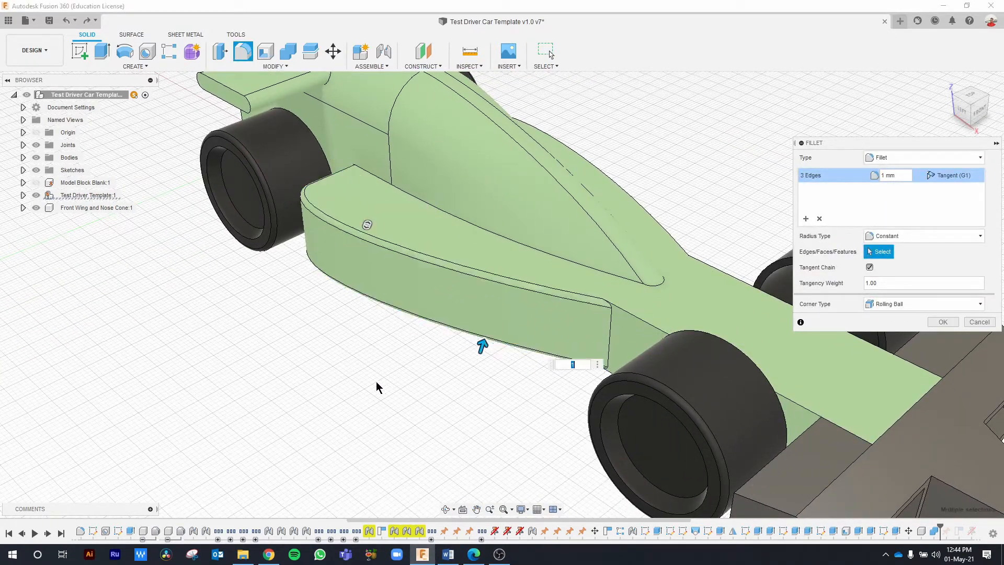
shift+middle_drag(377, 385, 419, 387)
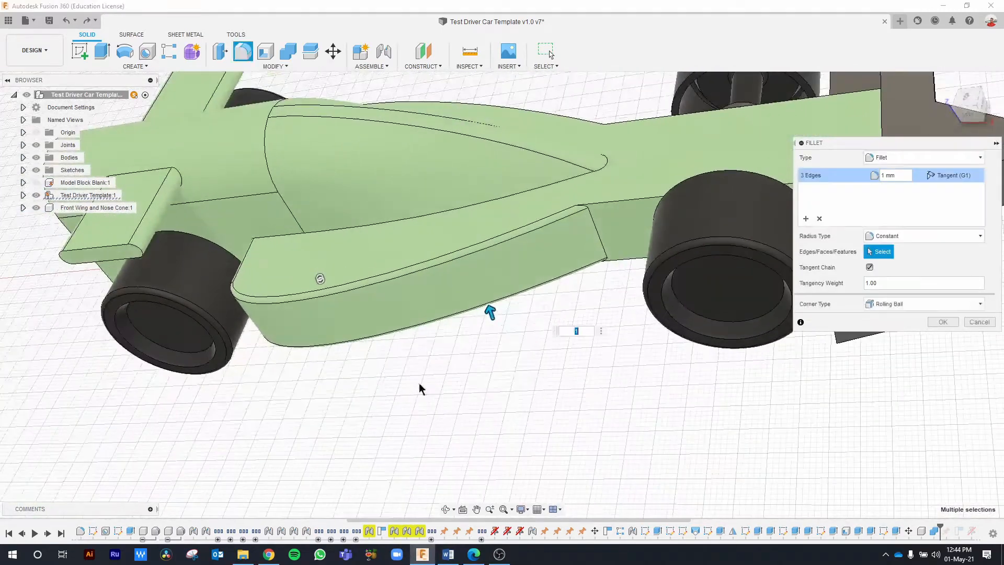
click(597, 234)
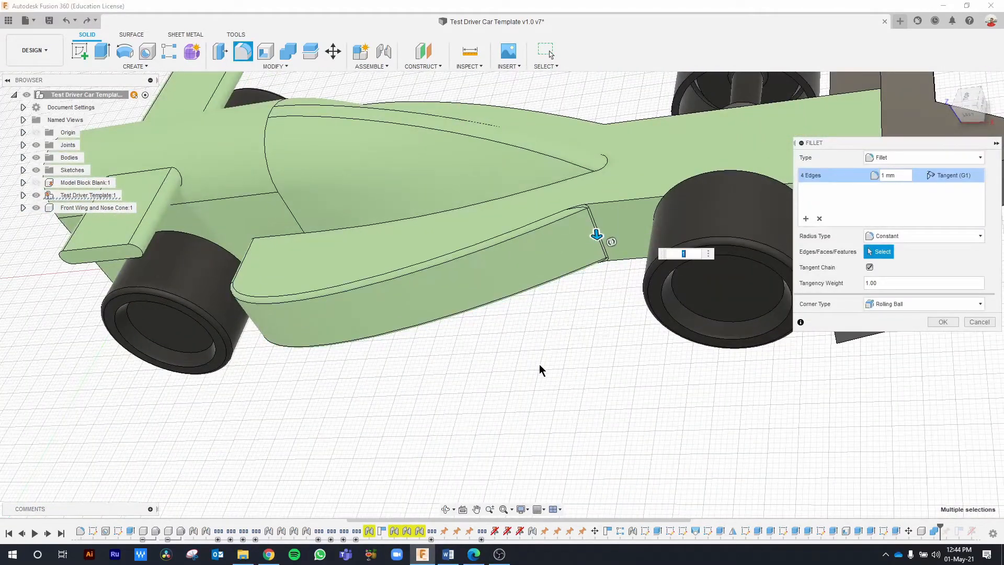
Add the opposite sidepod's upper, lower and front vertical edges to the 1 mm fillet and apply it.
shift+middle_drag(531, 346, 439, 460)
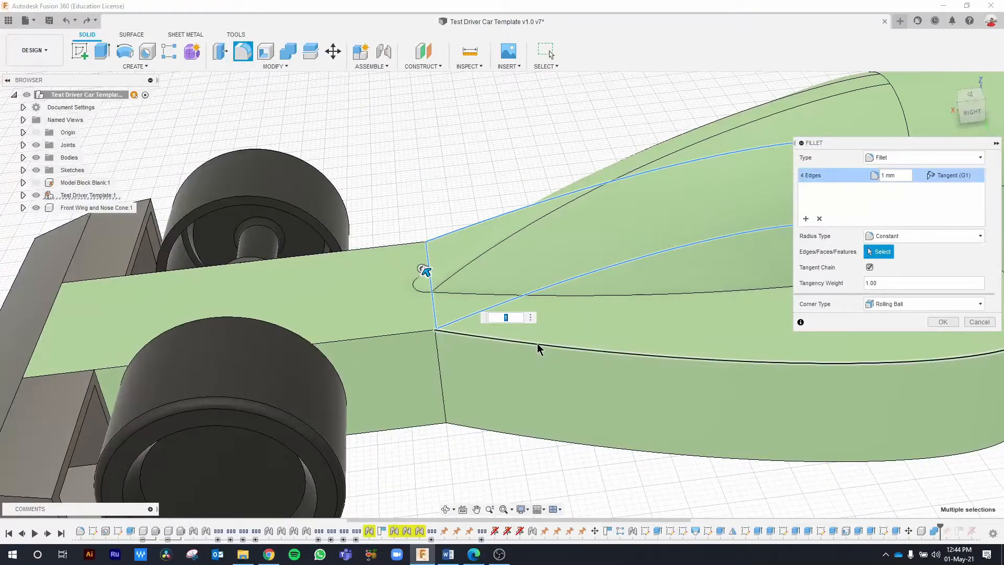
click(537, 344)
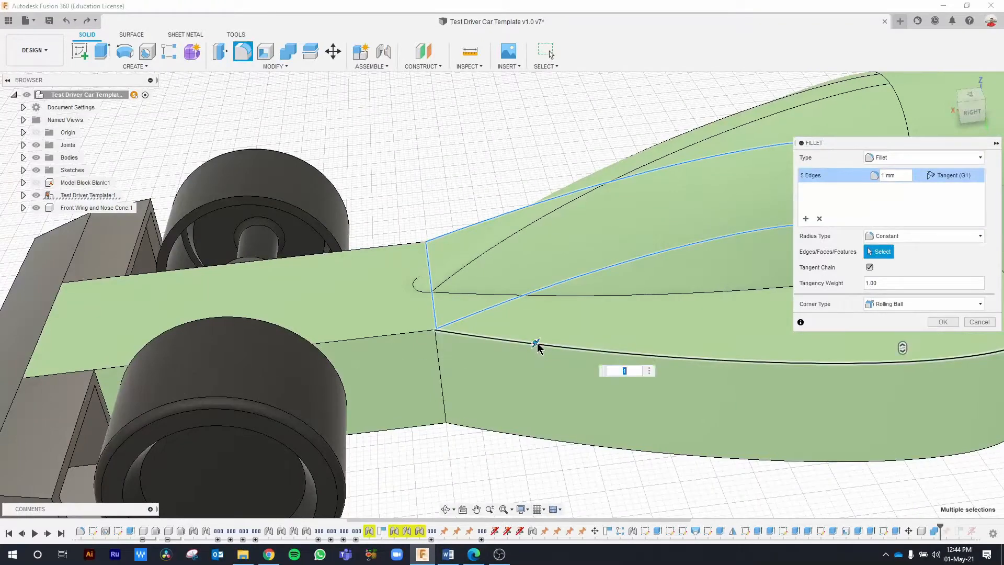
click(516, 432)
shift+middle_drag(727, 347, 343, 321)
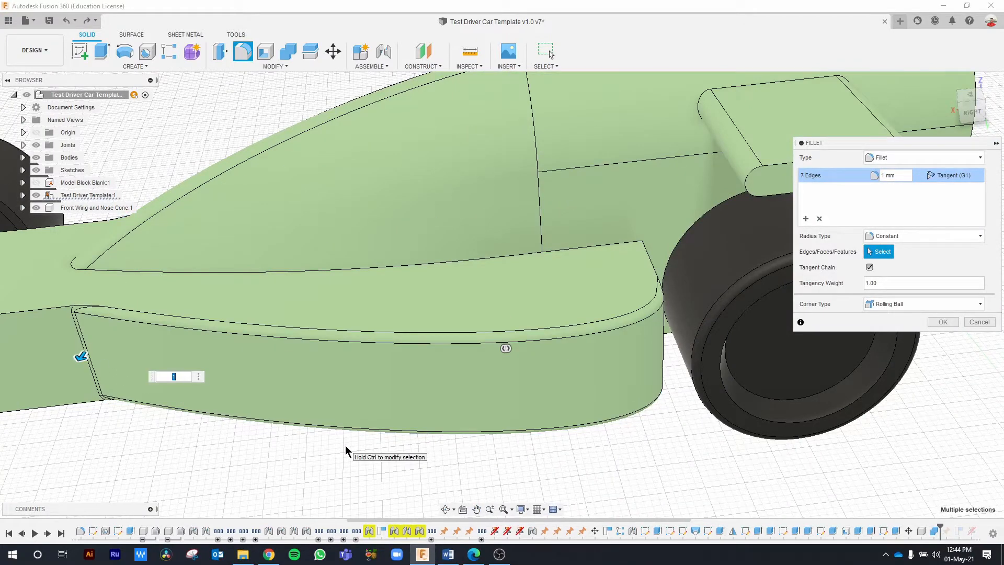
shift+middle_drag(658, 463, 669, 415)
shift+middle_drag(524, 305, 814, 386)
scroll(772, 337, down, 5)
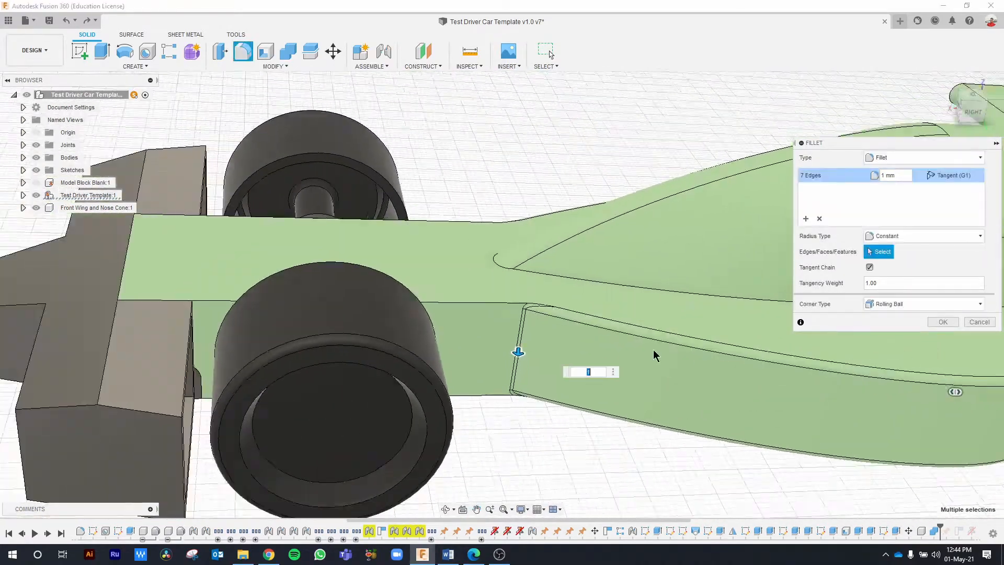
middle_drag(706, 370, 254, 417)
drag(254, 417, 232, 417)
scroll(745, 237, up, 1)
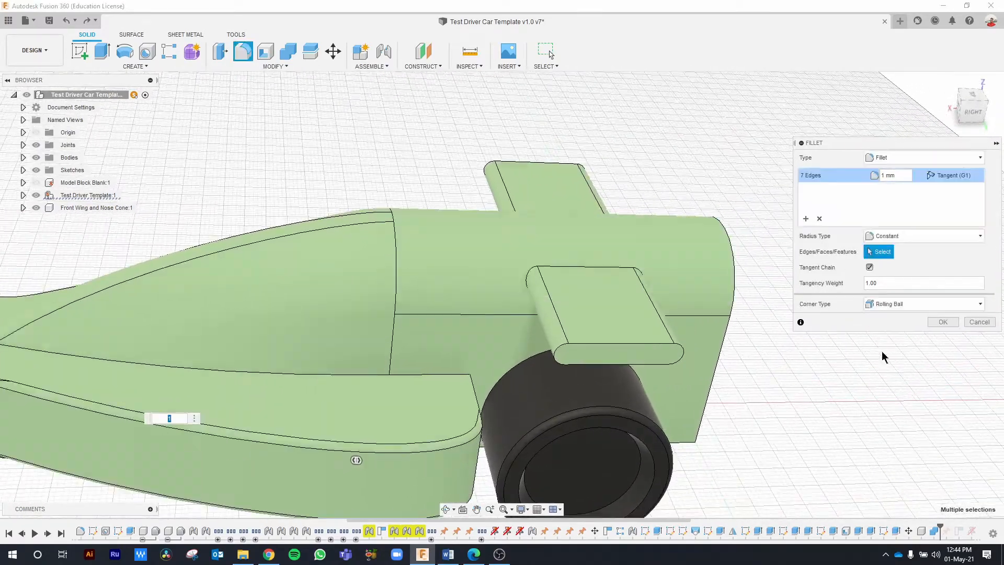
shift+middle_drag(760, 389, 628, 334)
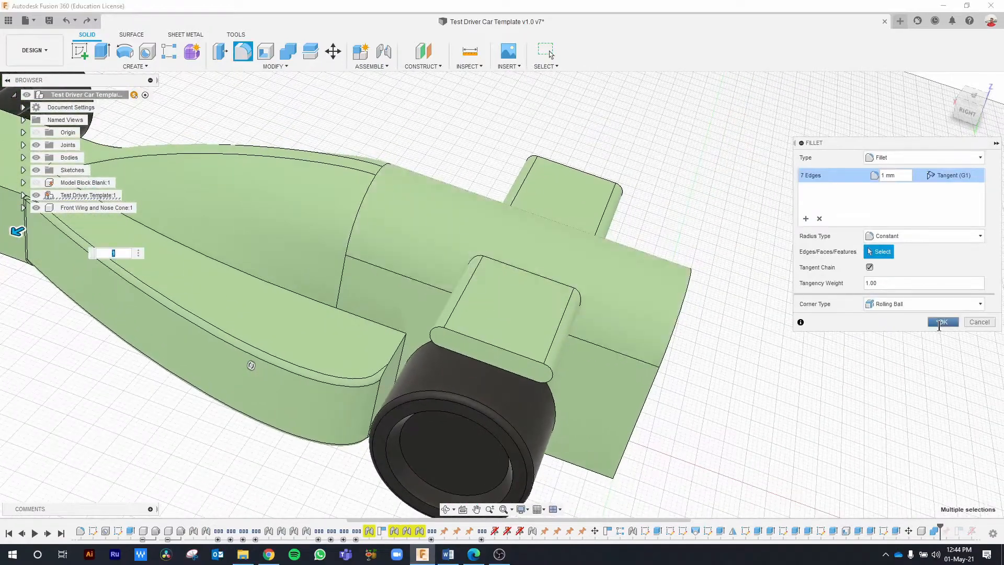
click(941, 322)
Start a 1.5 mm fillet around the outer end face of the rear wing on the Right-view side.
shift+middle_drag(758, 309, 733, 312)
middle_drag(650, 398, 815, 265)
middle_drag(886, 161, 813, 243)
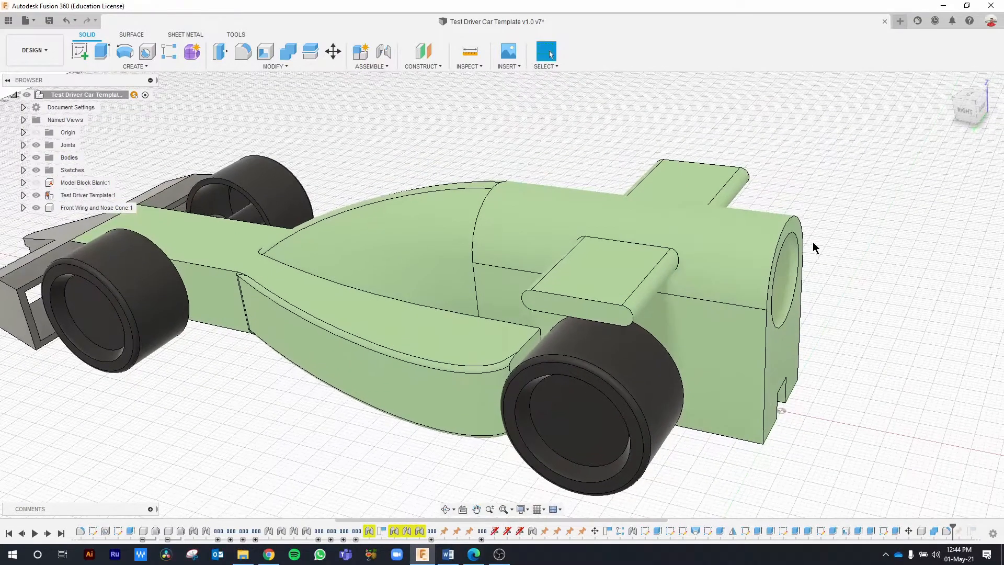
scroll(599, 301, up, 5)
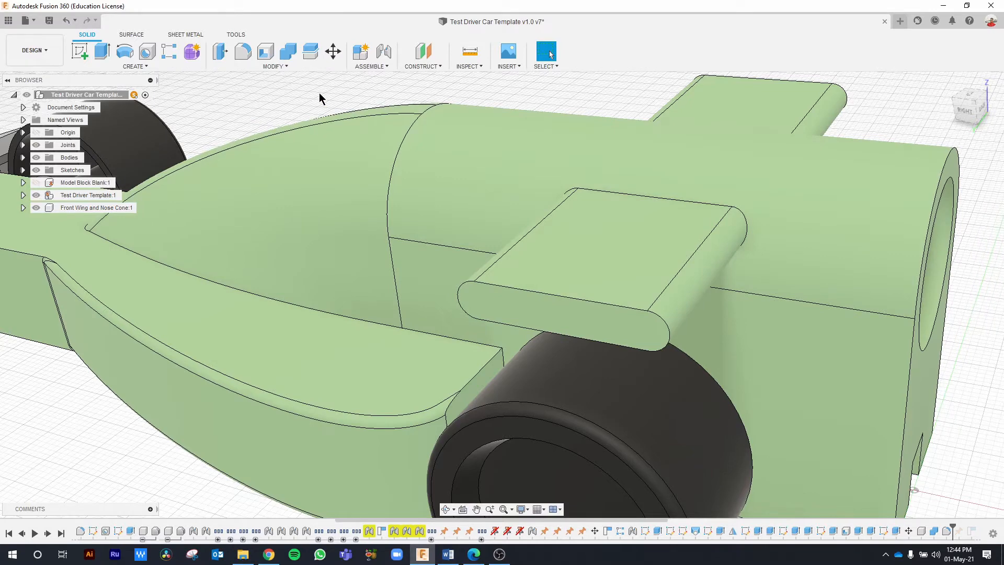
click(246, 61)
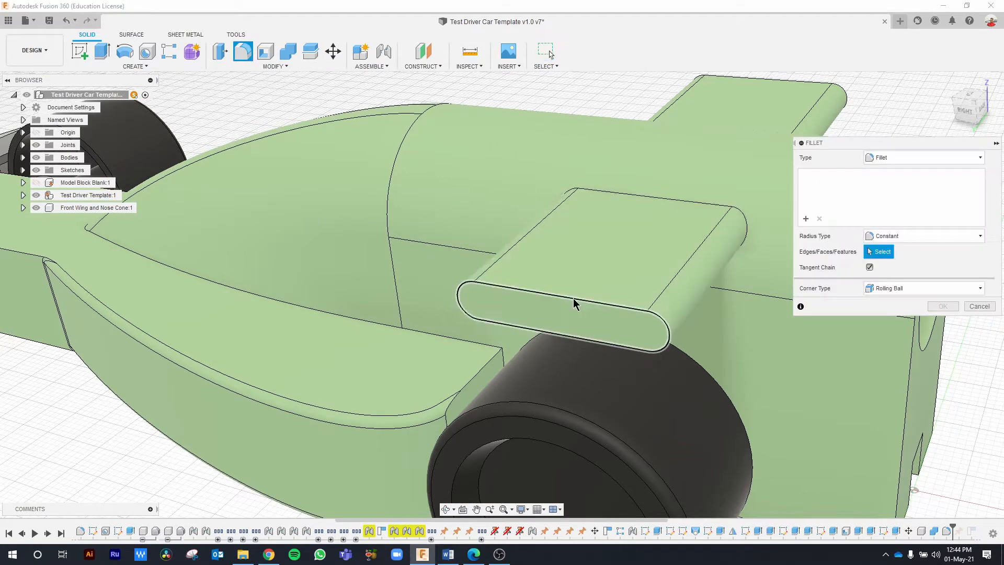
click(572, 297)
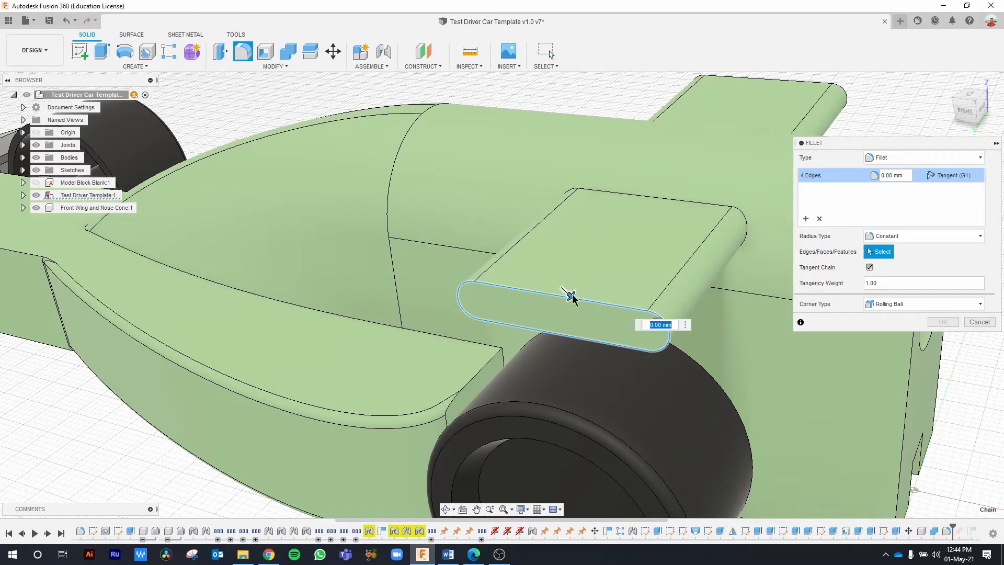
drag(572, 297, 575, 297)
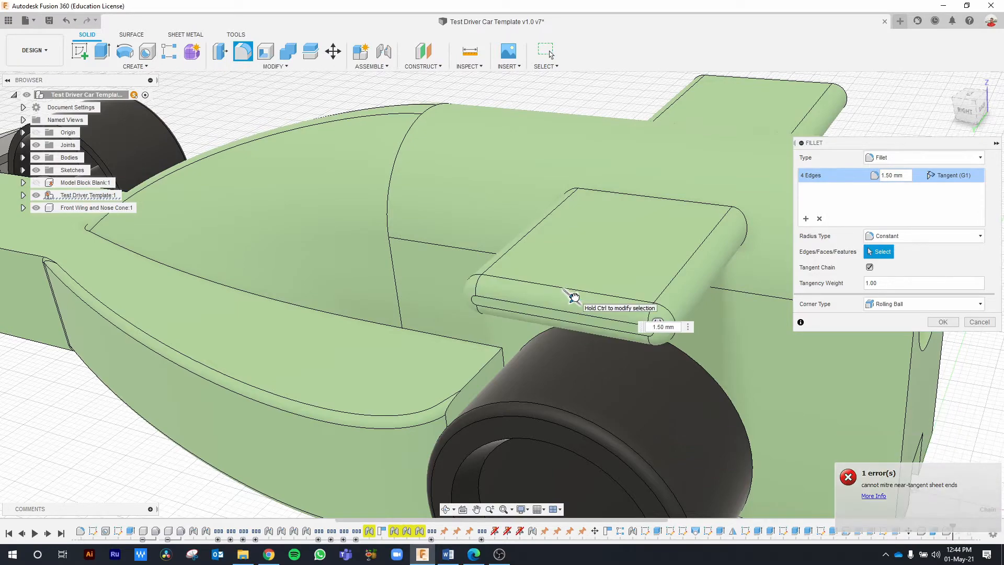
Add the outer end edges of the opposite rear wing to the 1.5 mm fillet and apply it.
scroll(701, 191, down, 5)
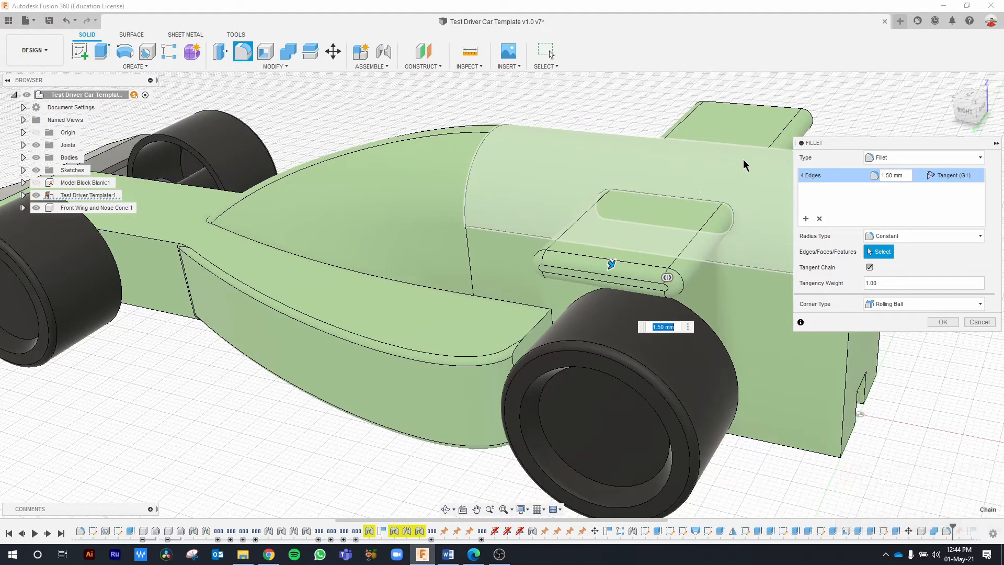
shift+middle_drag(742, 159, 317, 289)
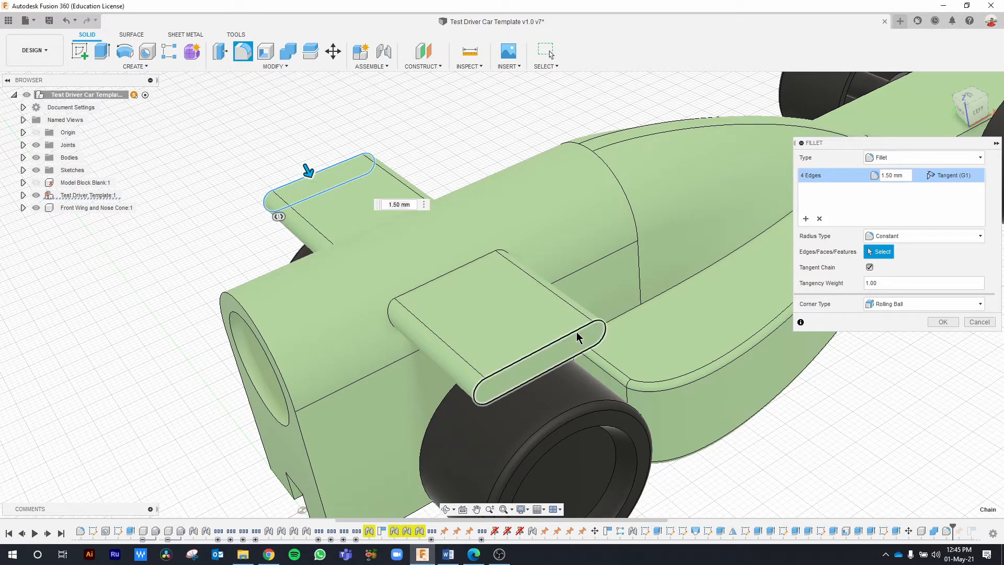
click(576, 332)
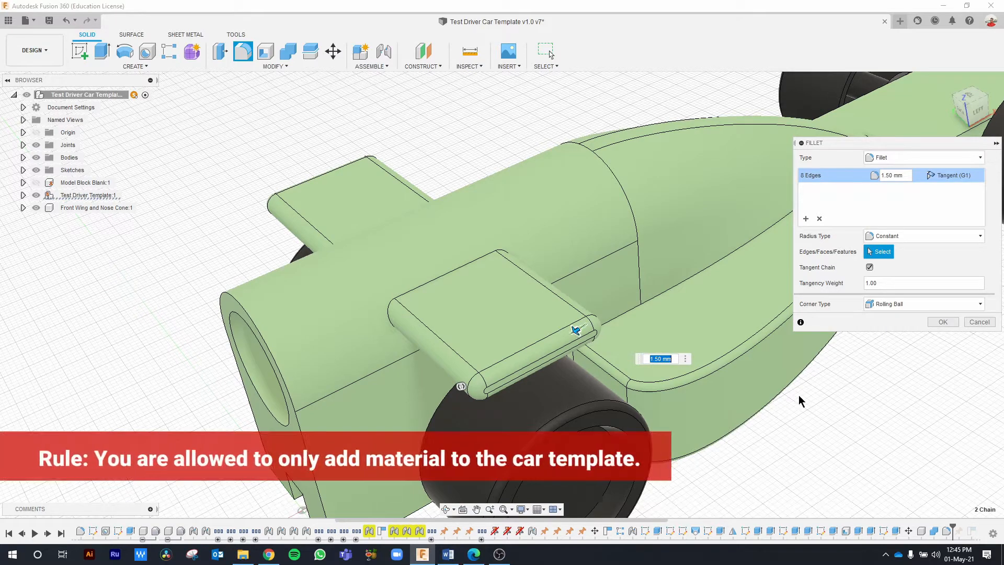
scroll(793, 367, up, 3)
scroll(795, 376, down, 5)
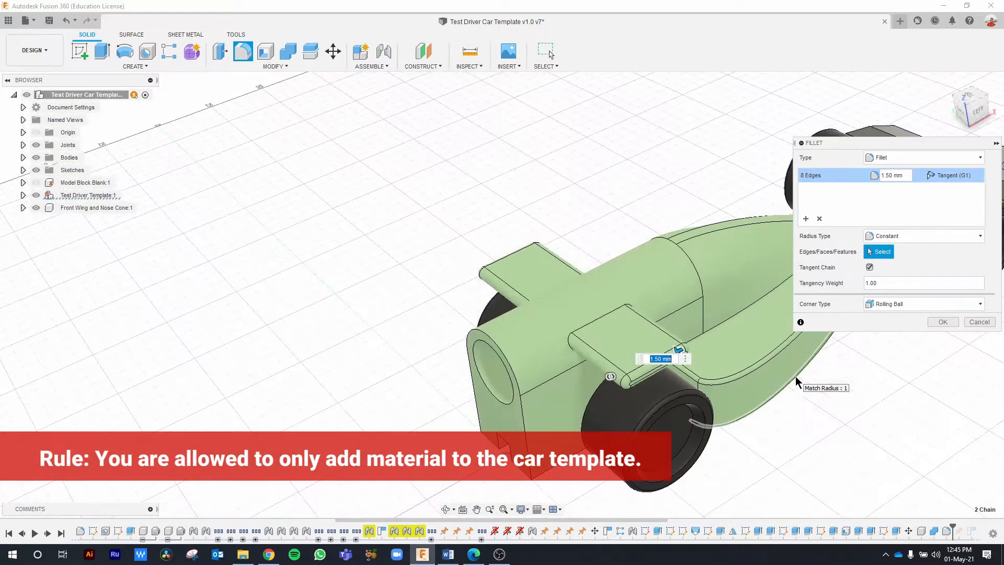
middle_drag(795, 376, 570, 351)
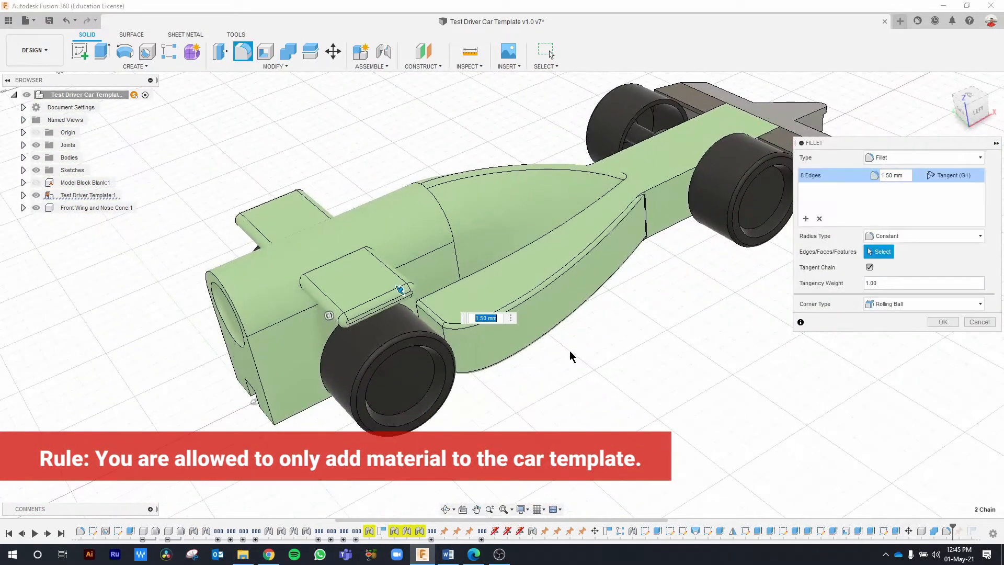
click(947, 322)
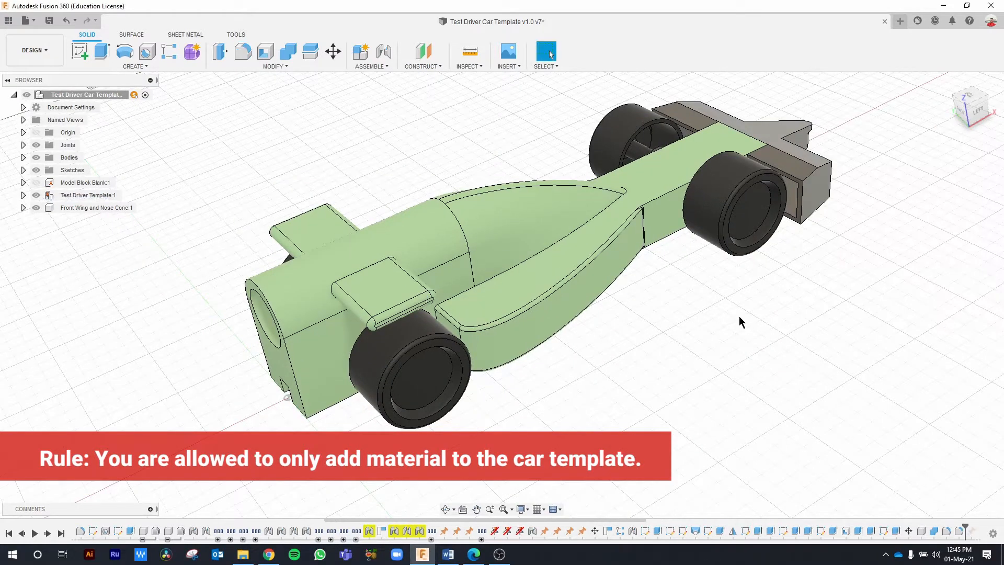
Start a 2 mm fillet along the cockpit's base where it meets one sidepod, including the short edge behind it.
shift+middle_drag(632, 350, 451, 262)
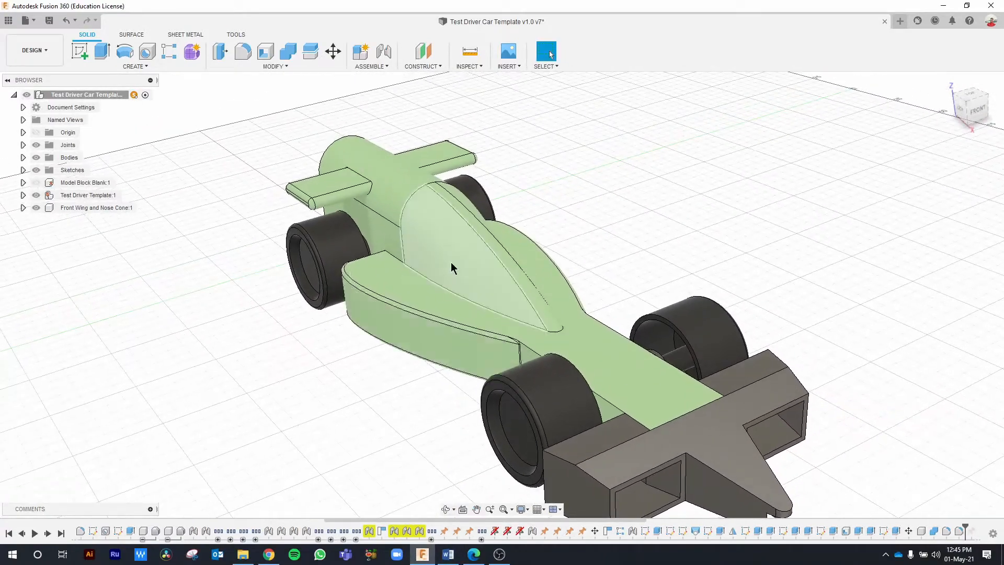
scroll(421, 307, up, 5)
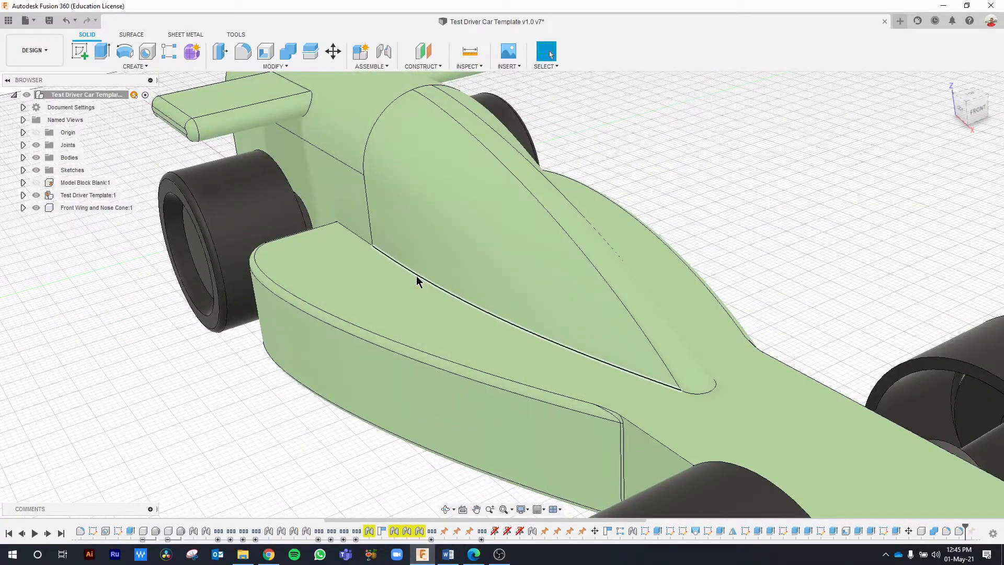
click(416, 275)
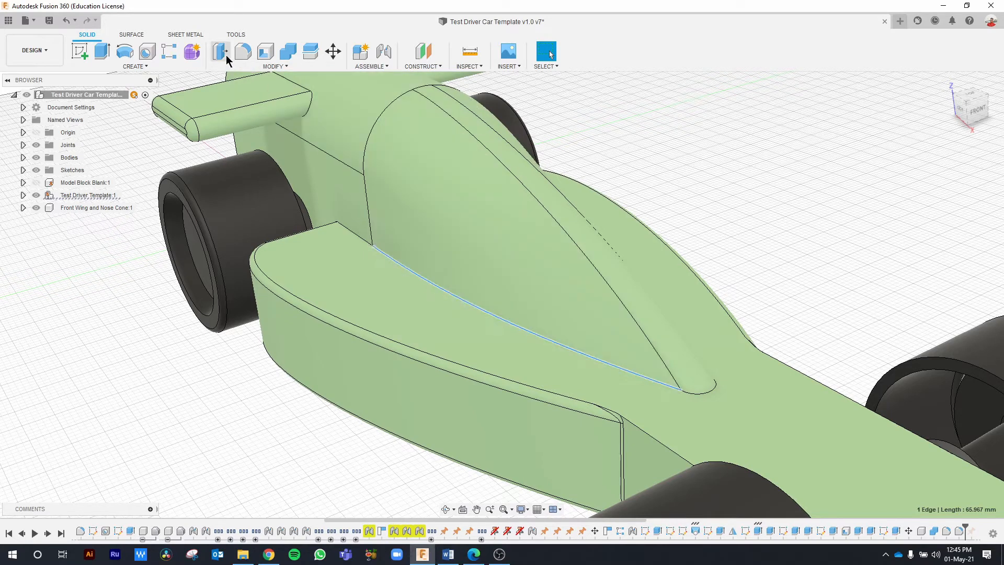
click(244, 52)
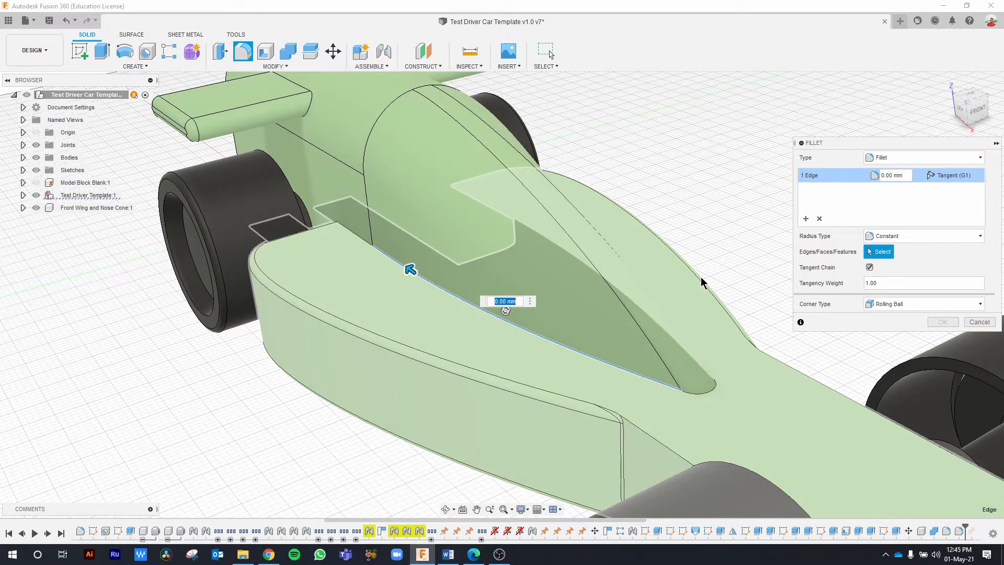
shift+middle_drag(702, 280, 642, 282)
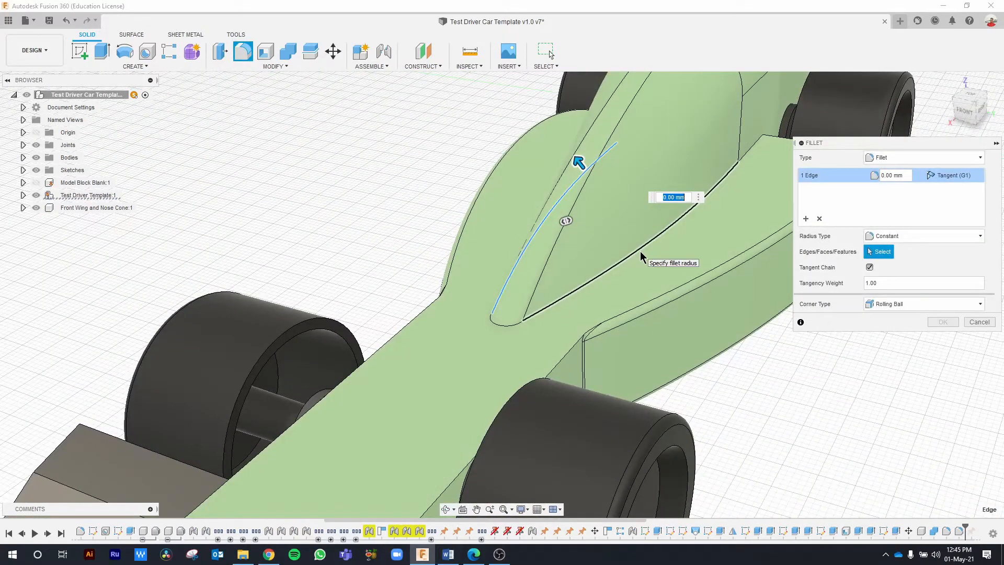
shift+middle_drag(587, 287, 596, 309)
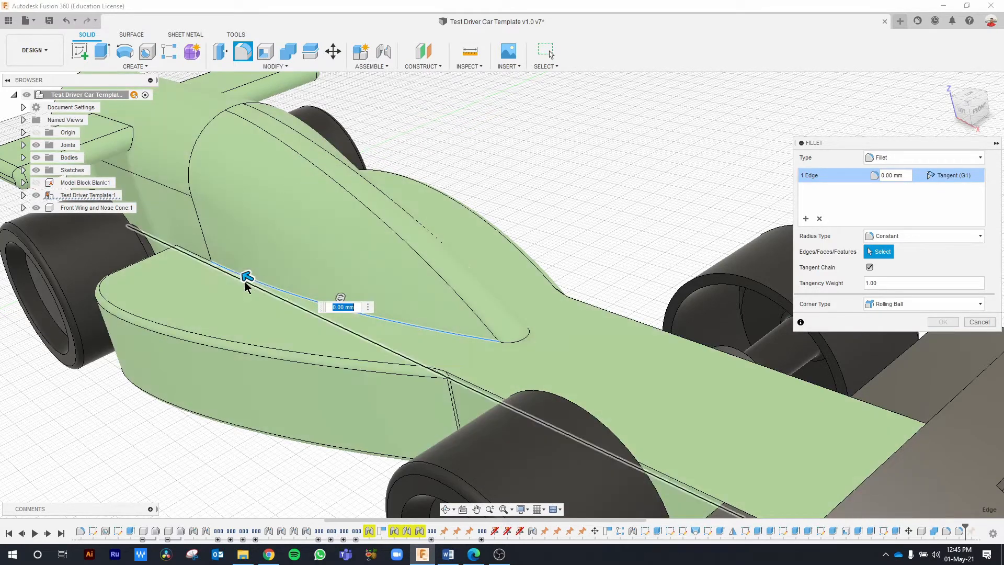
mouse_move(245, 283)
mouse_down()
mouse_move(230, 280)
mouse_move(243, 281)
mouse_up()
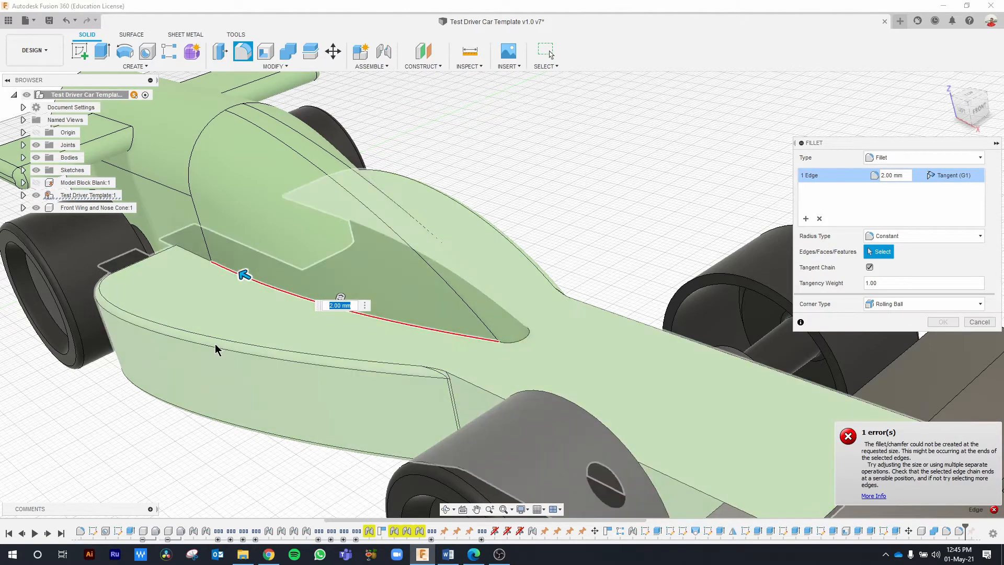
click(207, 262)
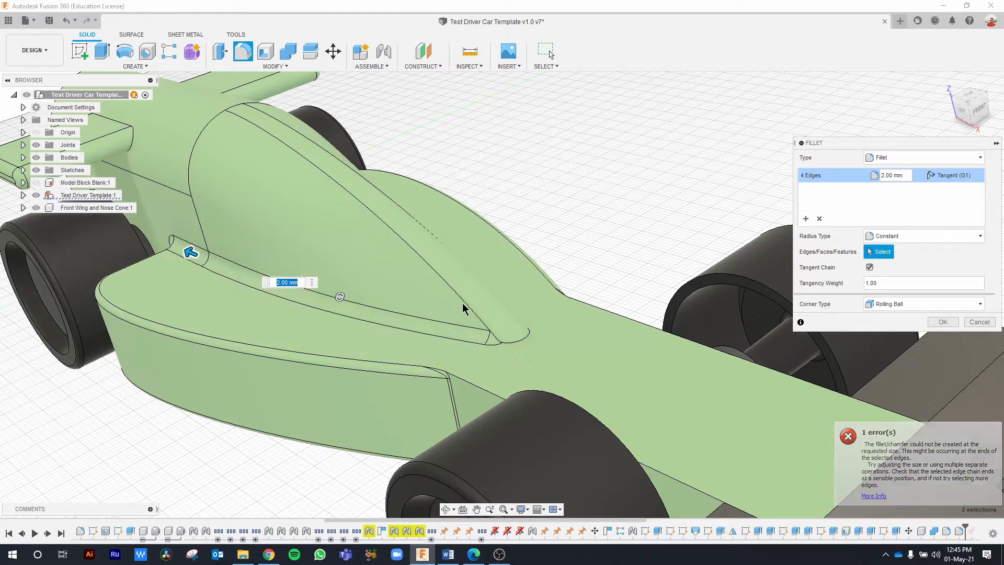
Add the cockpit's rounded front base edge and the opposite side's base edges to the 2 mm fillet, and apply it.
click(522, 344)
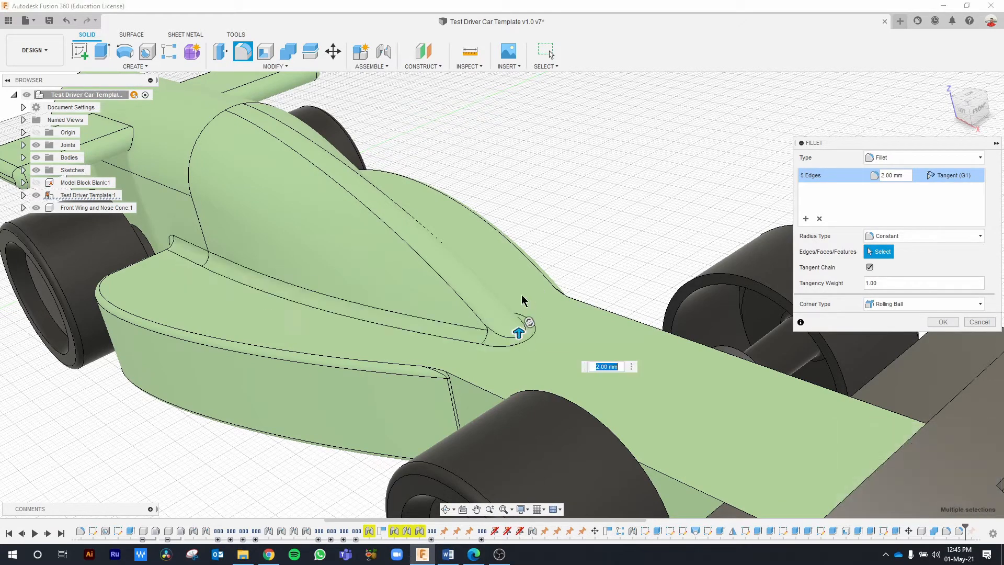
shift+middle_drag(522, 298, 446, 298)
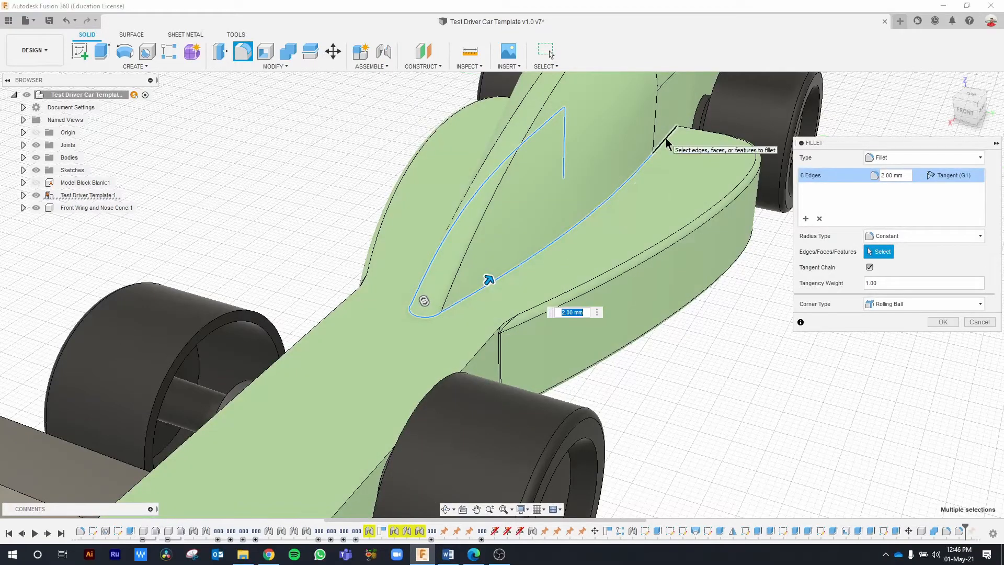
shift+middle_drag(701, 331, 610, 292)
click(943, 323)
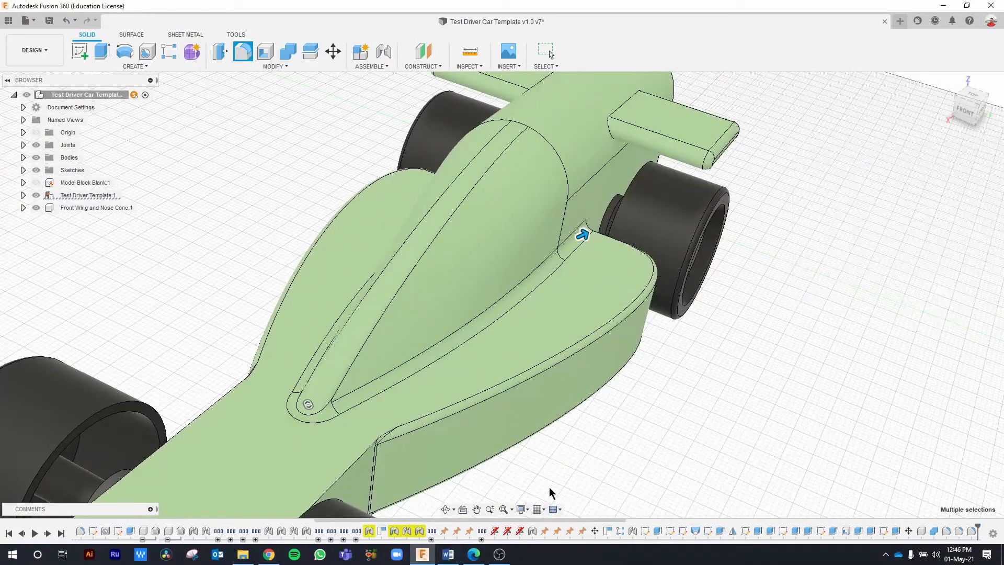
Fillet the front vertical edges of the two supports under the nose cone with a 1 mm radius and apply it.
scroll(510, 393, down, 5)
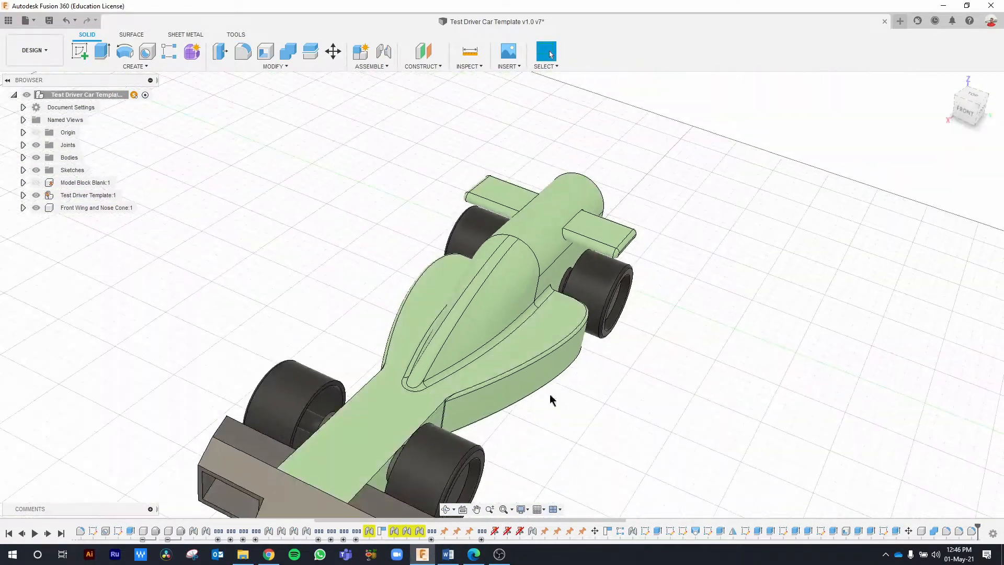
click(946, 82)
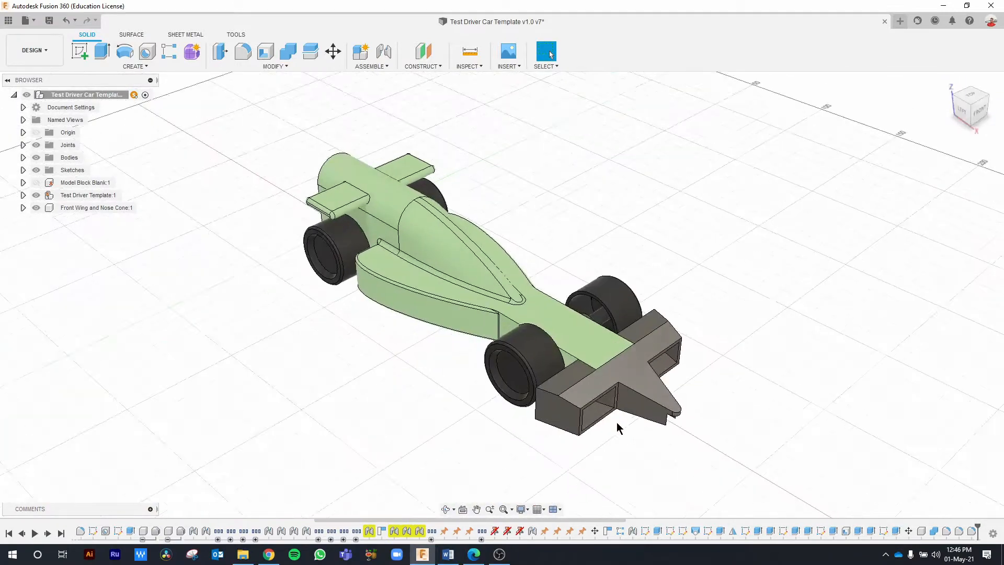
scroll(673, 450, up, 6)
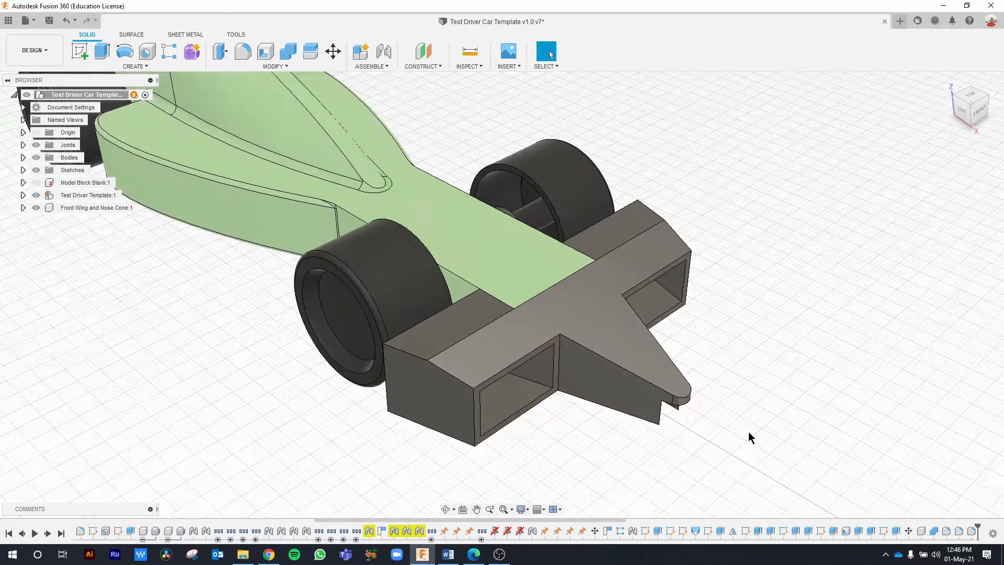
shift+middle_drag(610, 435, 677, 403)
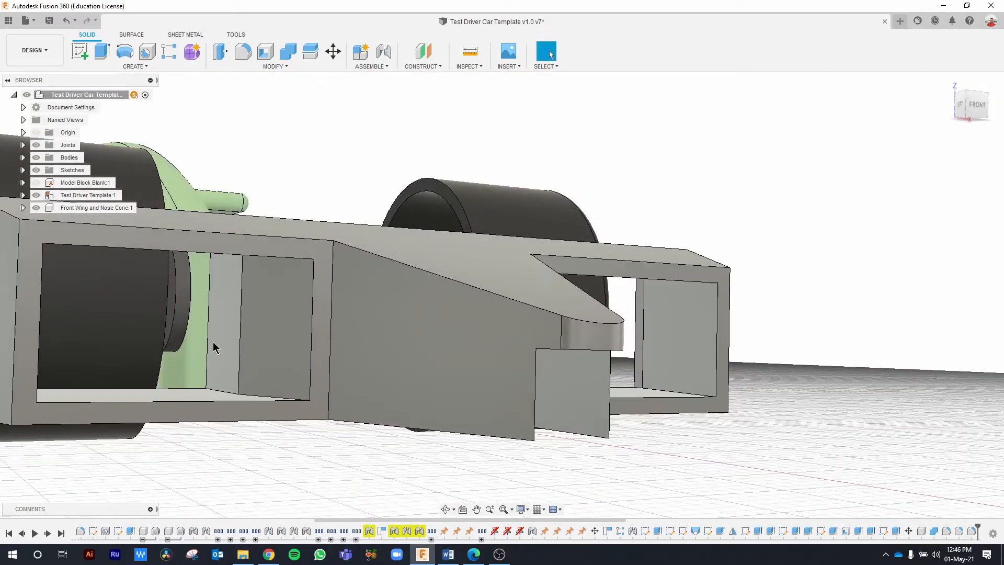
click(243, 53)
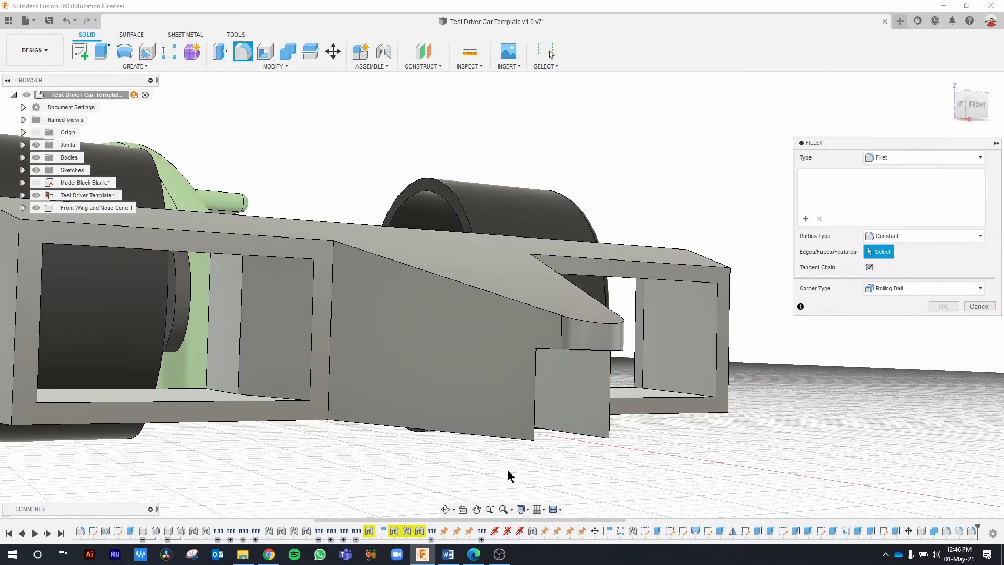
click(535, 398)
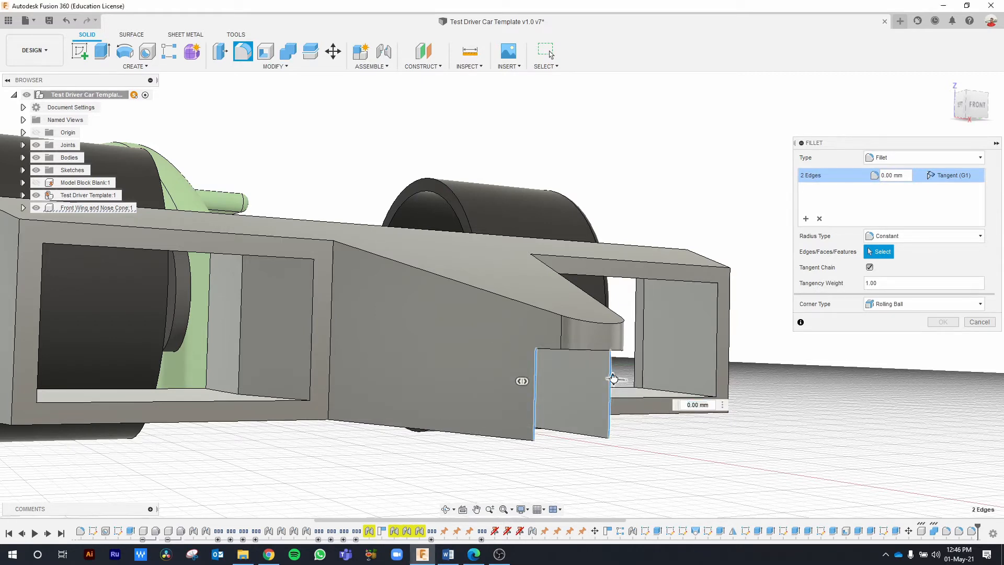
drag(614, 378, 575, 381)
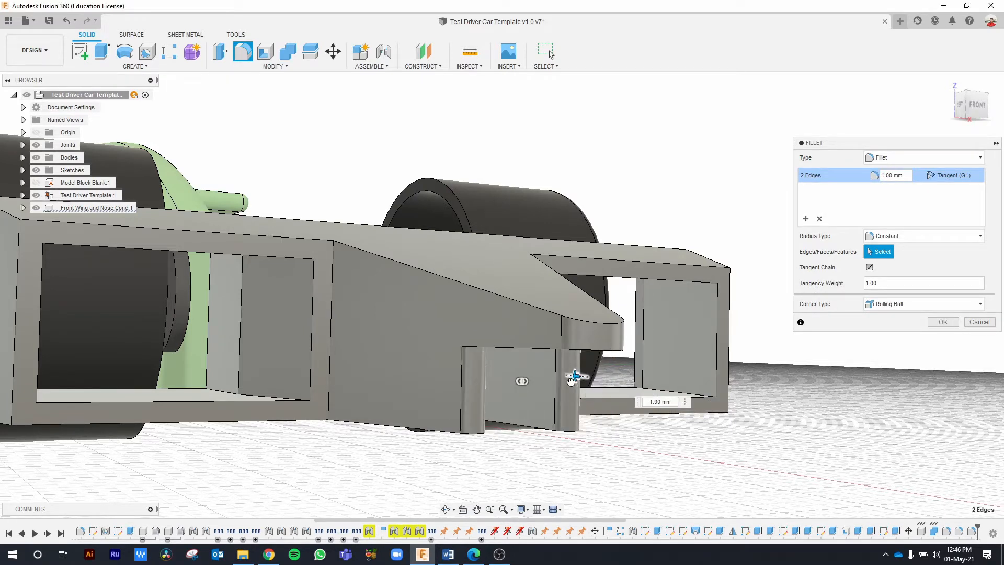
shift+middle_drag(580, 431, 556, 394)
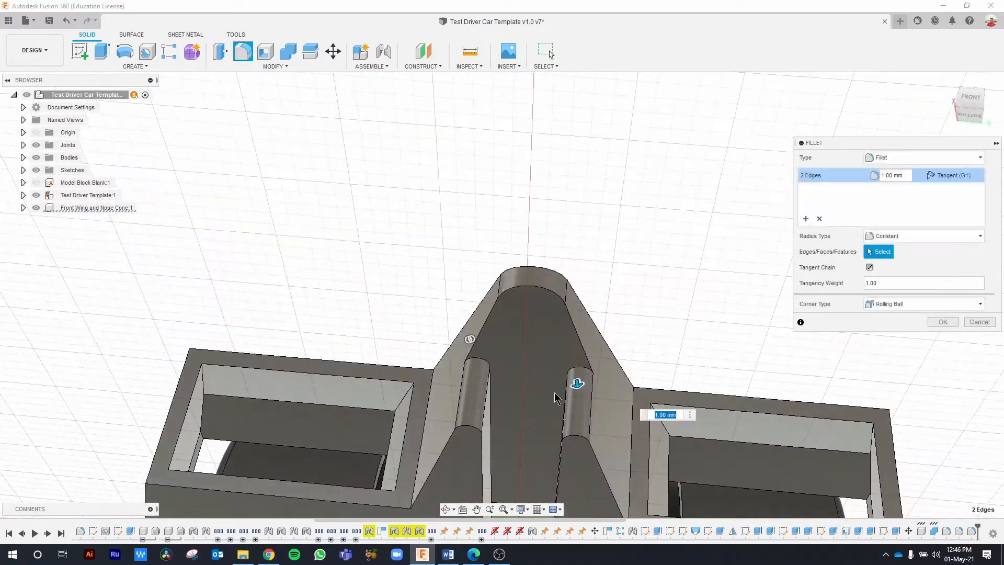
middle_drag(547, 451, 582, 283)
scroll(609, 230, up, 5)
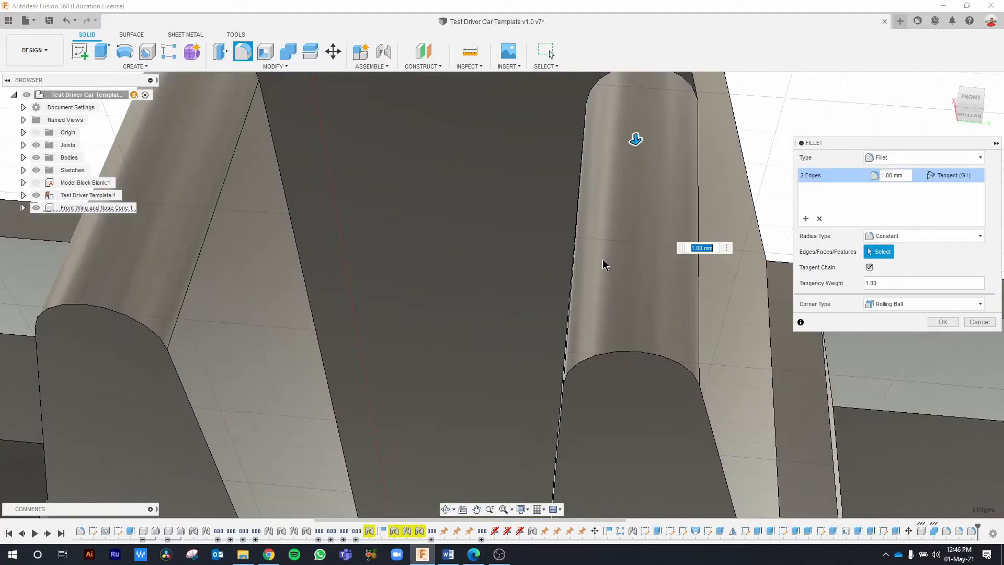
scroll(601, 260, down, 2)
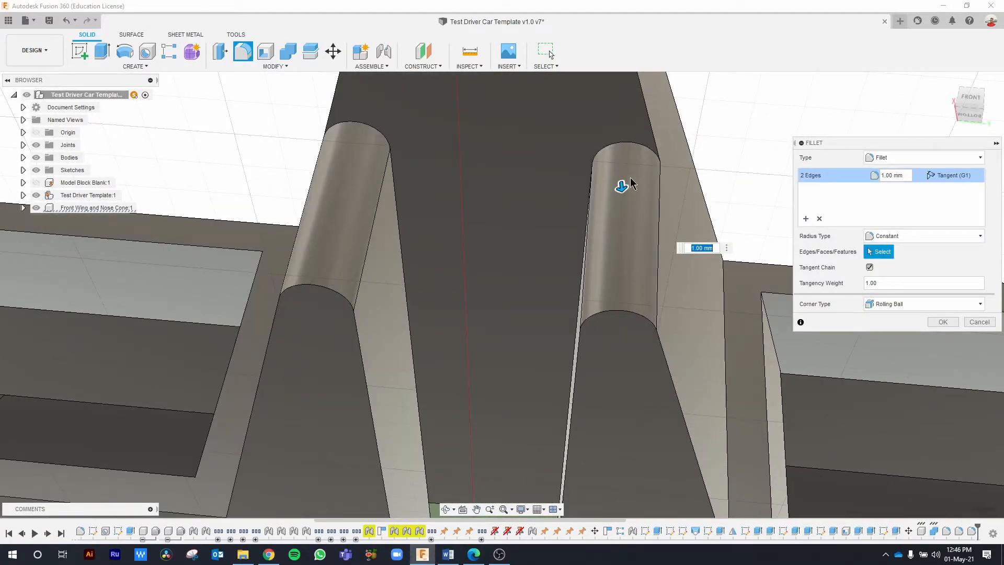
scroll(659, 288, down, 5)
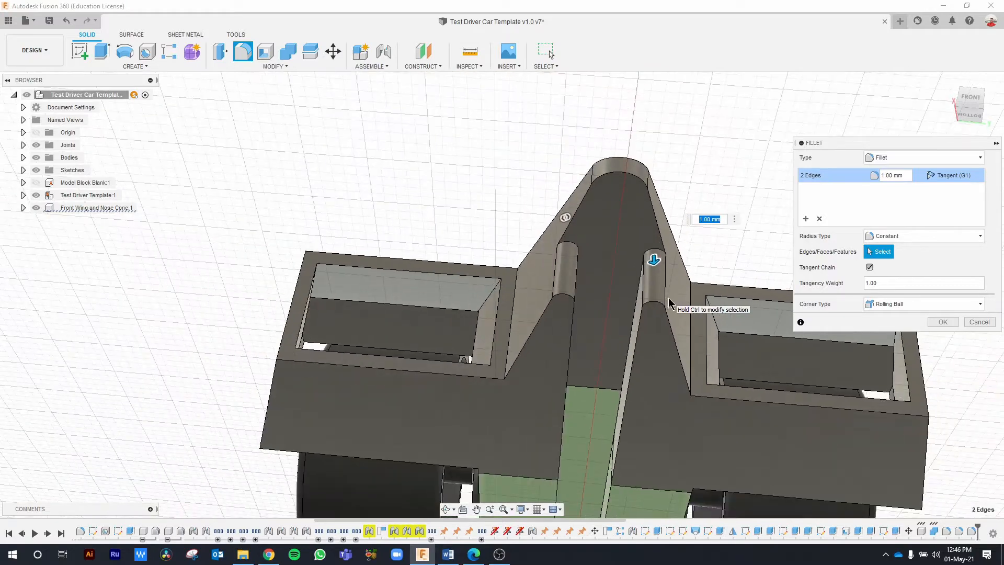
click(938, 322)
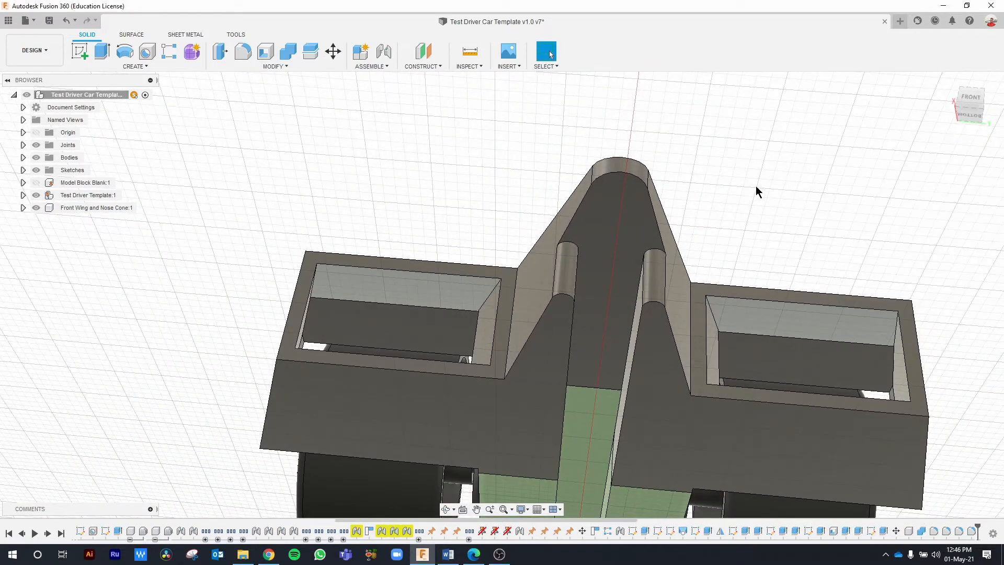
Start a 0.5 mm fillet along the nose cone's upper outline and the upper front edges of the front wing on both sides.
shift+middle_drag(757, 188, 780, 238)
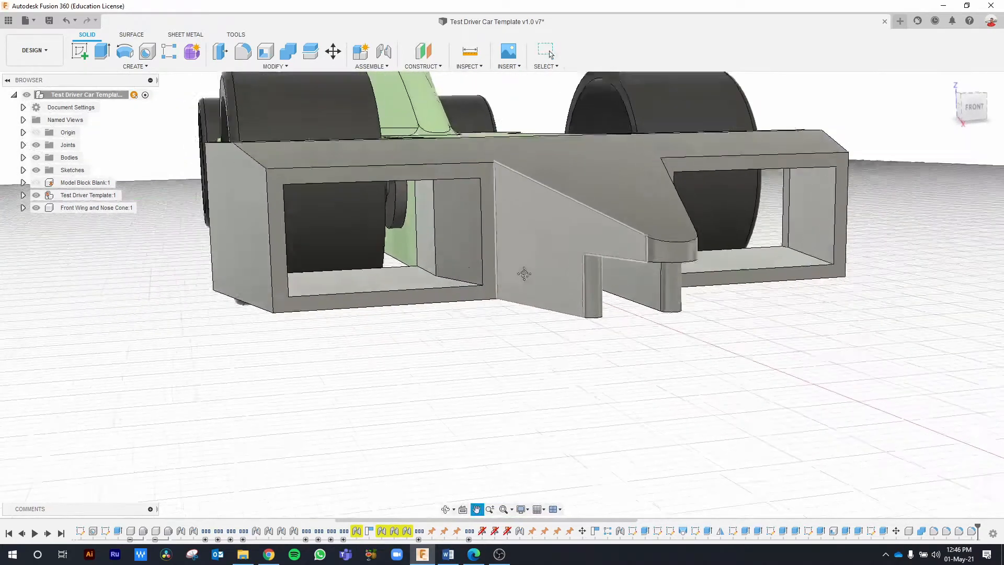
middle_drag(524, 274, 609, 310)
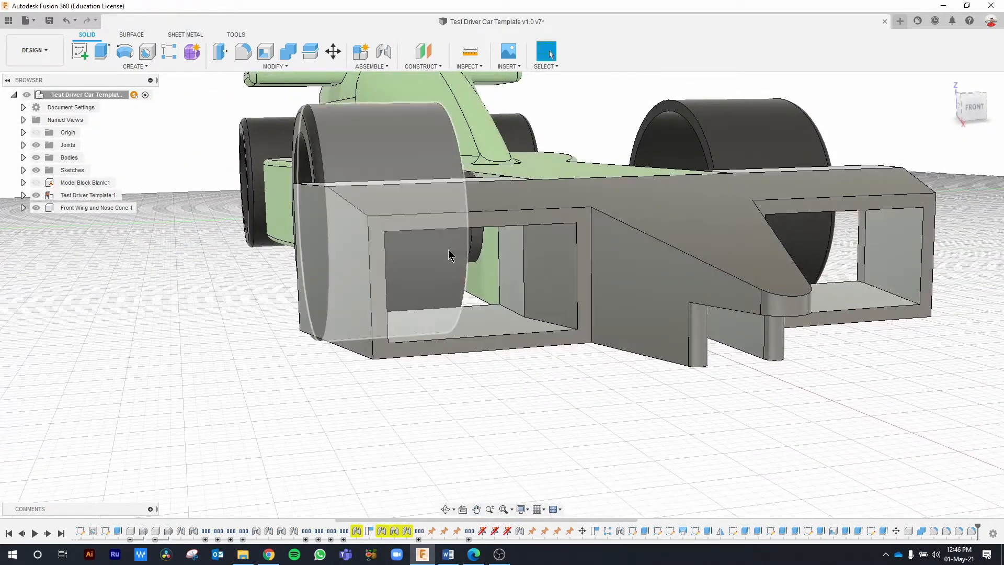
click(426, 212)
right_click(425, 213)
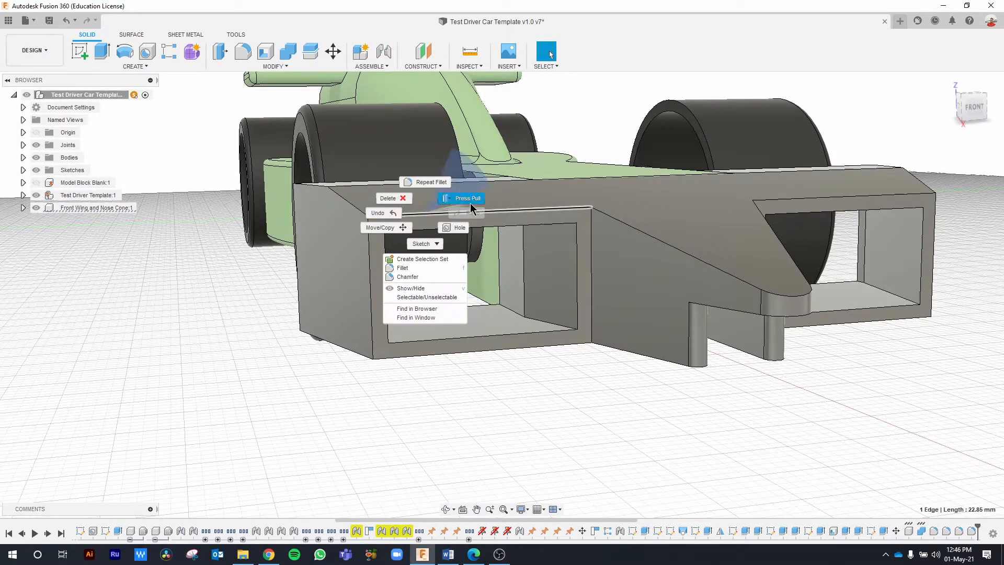
click(582, 393)
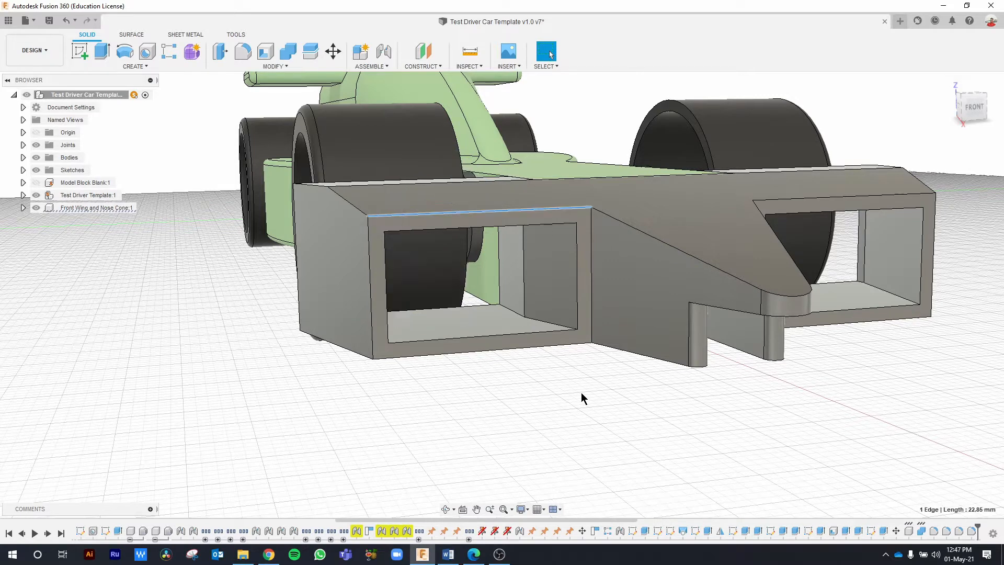
right_click(553, 213)
key(f)
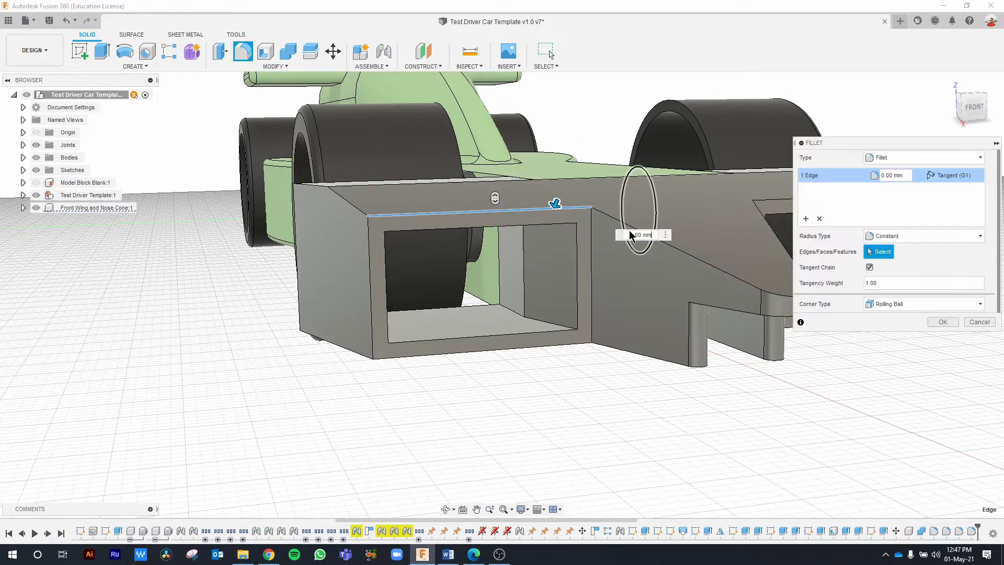
click(670, 244)
scroll(677, 293, up, 1)
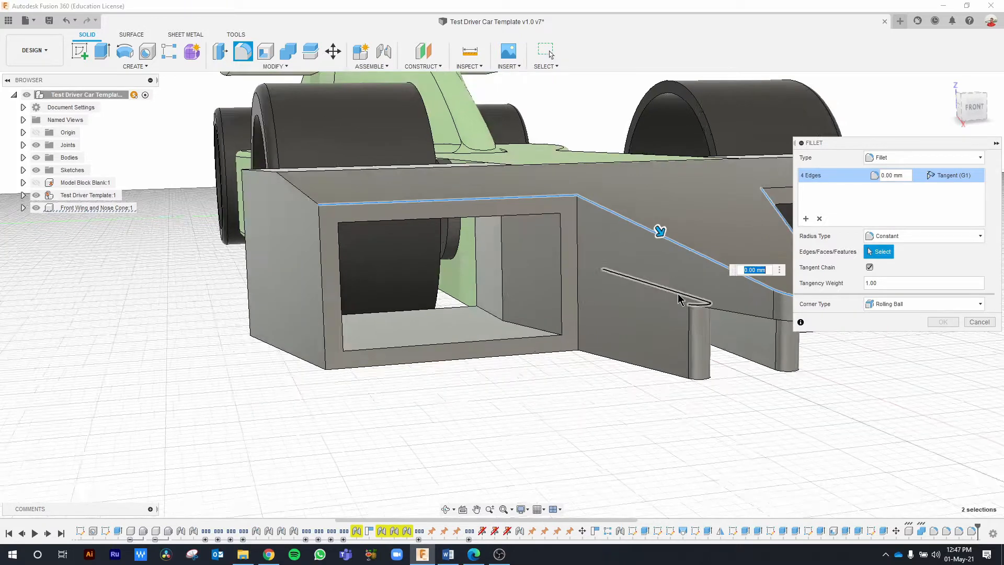
middle_drag(679, 296, 433, 390)
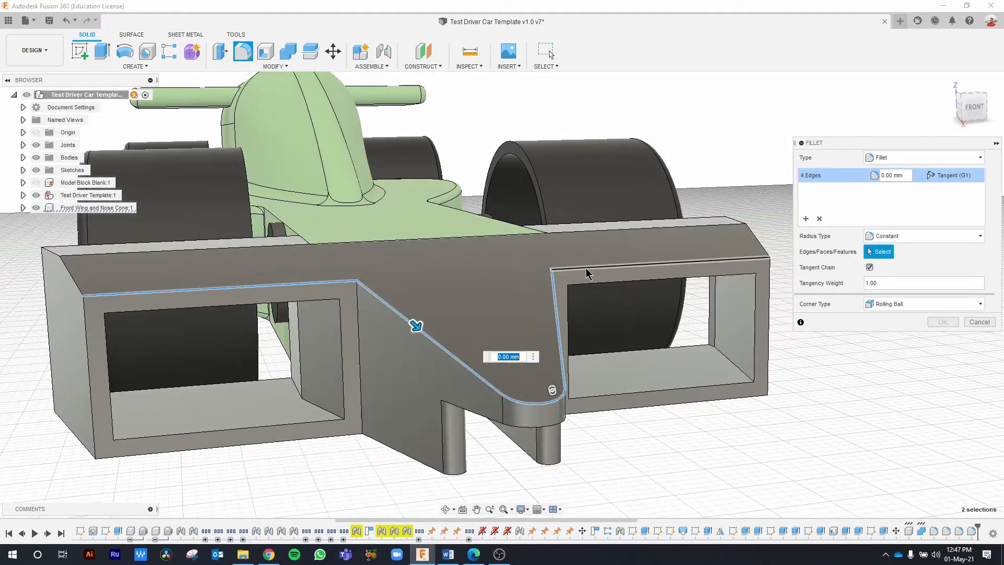
click(587, 266)
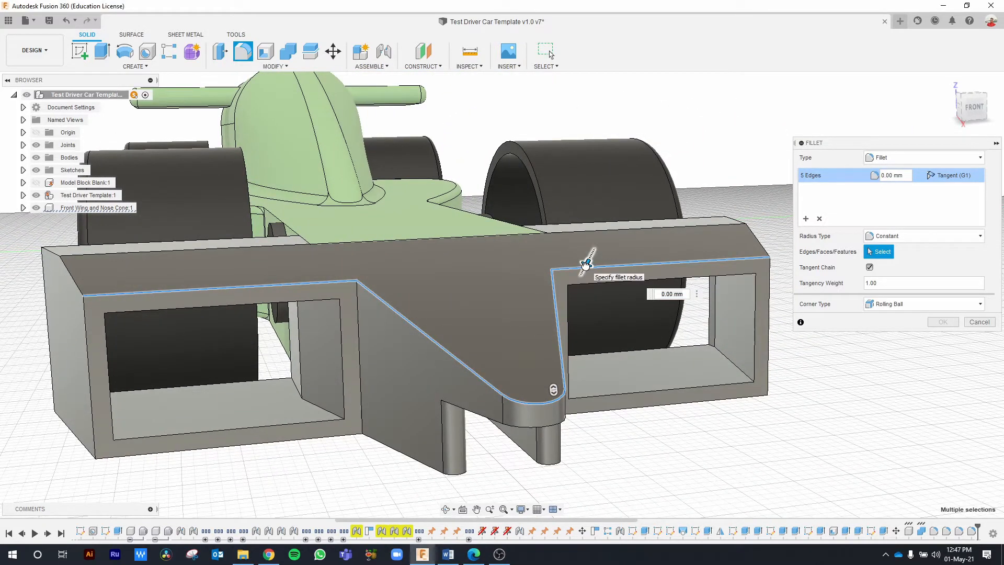
drag(586, 264, 583, 266)
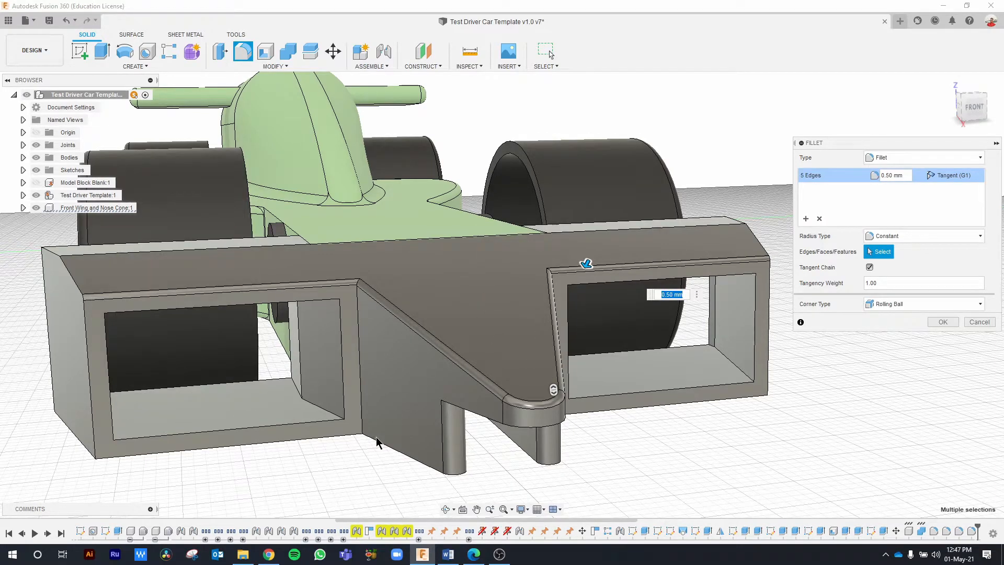
Add the upper outer end edges of the front wing on both sides to the 0.5 mm fillet.
mouse_move(375, 438)
shift+middle_down()
mouse_move(442, 433)
mouse_move(377, 429)
shift+middle_up()
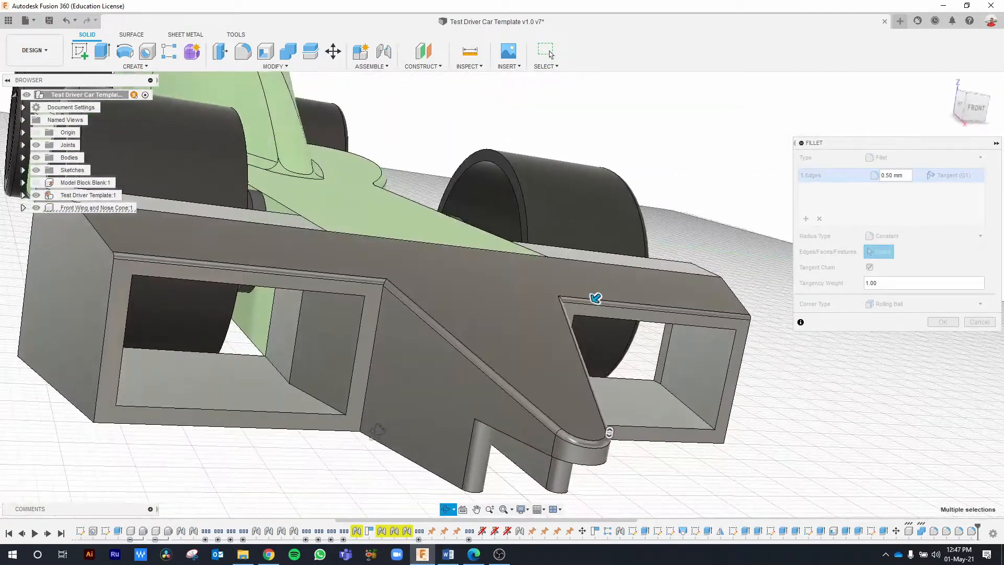
scroll(237, 434, down, 1)
middle_drag(237, 435, 355, 461)
click(246, 302)
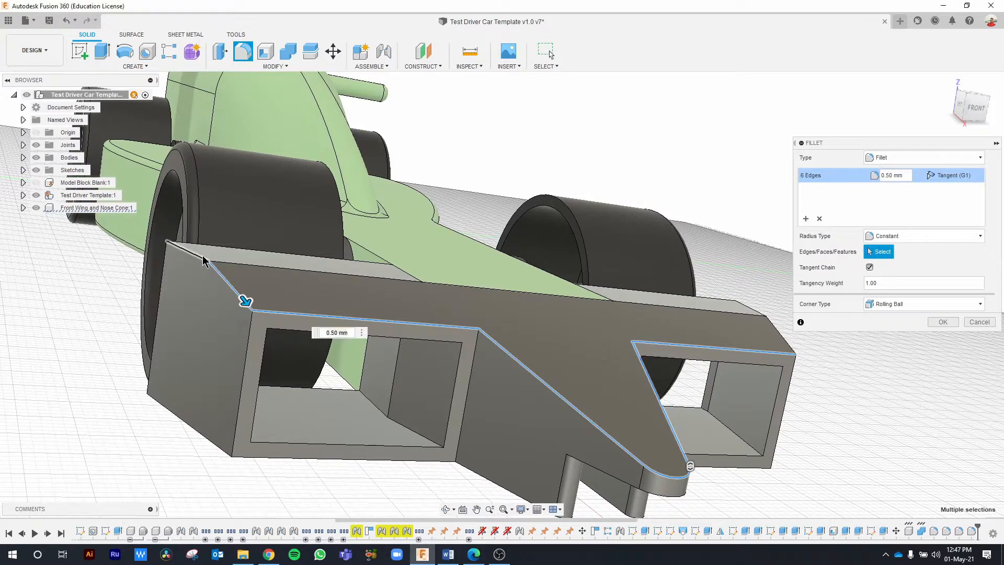
click(203, 257)
shift+middle_drag(753, 382, 675, 362)
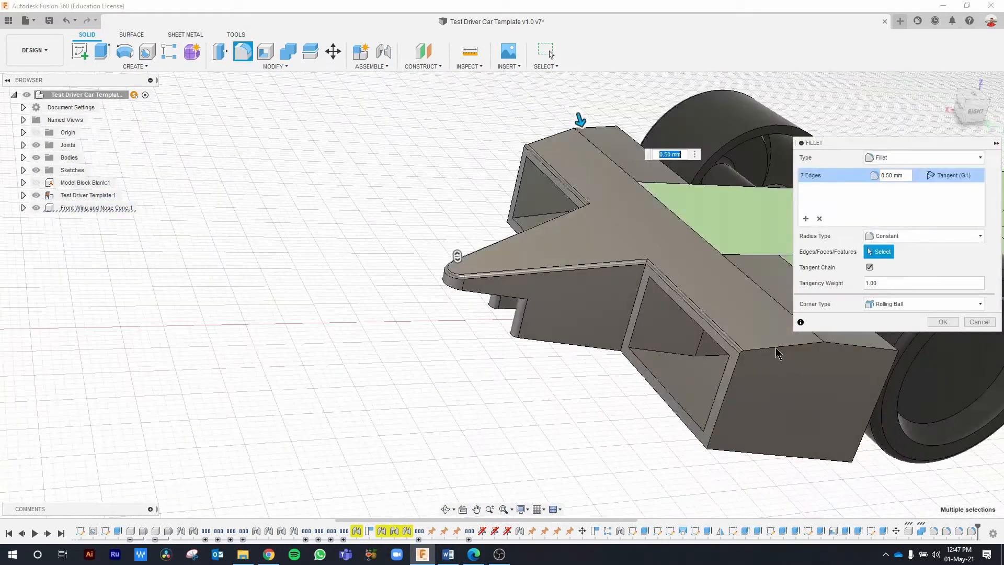
click(781, 349)
click(852, 346)
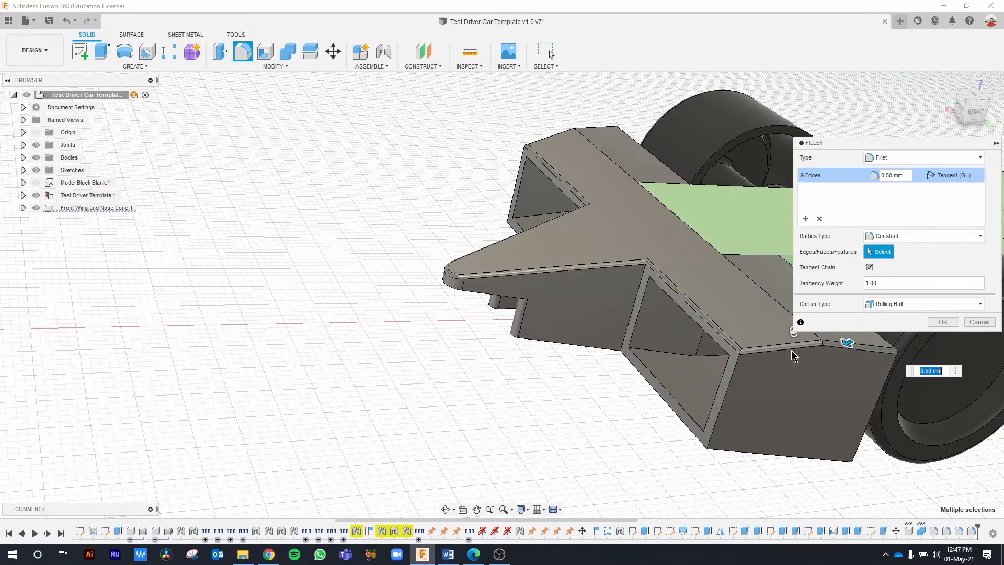
Remove the front wing's two upper front edges from the fillet selection and set the radius to 0 mm.
scroll(792, 352, down, 2)
middle_drag(771, 368, 558, 405)
scroll(525, 349, up, 5)
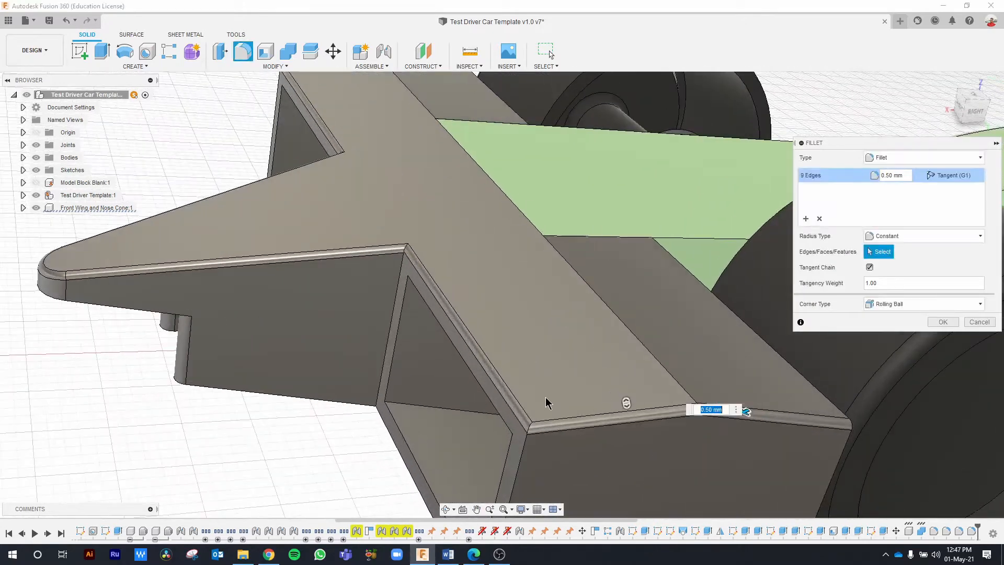
click(504, 396)
middle_drag(411, 222, 367, 163)
click(399, 234)
mouse_move(645, 350)
mouse_down()
mouse_move(637, 355)
mouse_move(646, 351)
mouse_up()
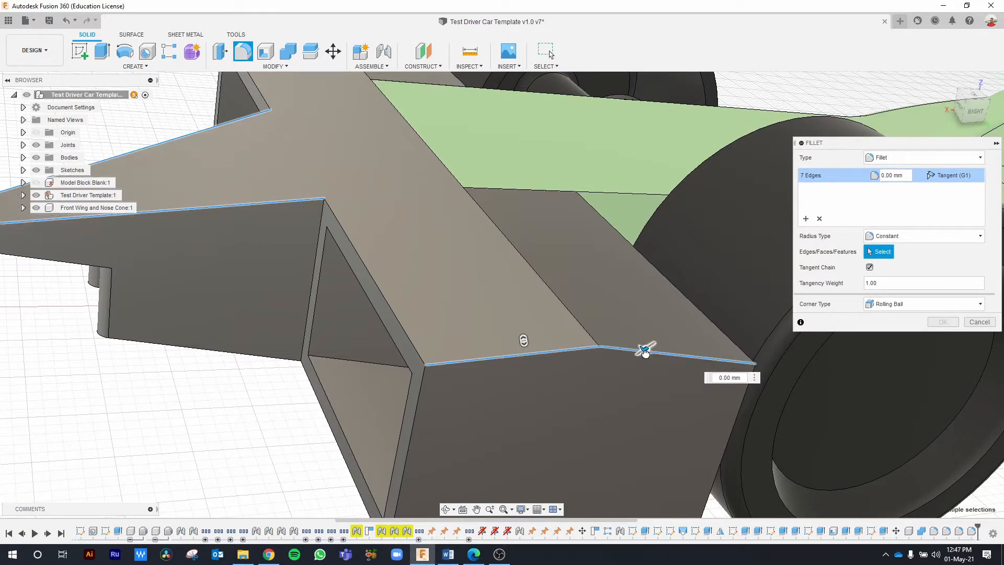
Remove the front wing's upper outer end edges on both sides from the fillet selection, keeping only the nose cone's upper outline.
shift+middle_drag(644, 348, 386, 293)
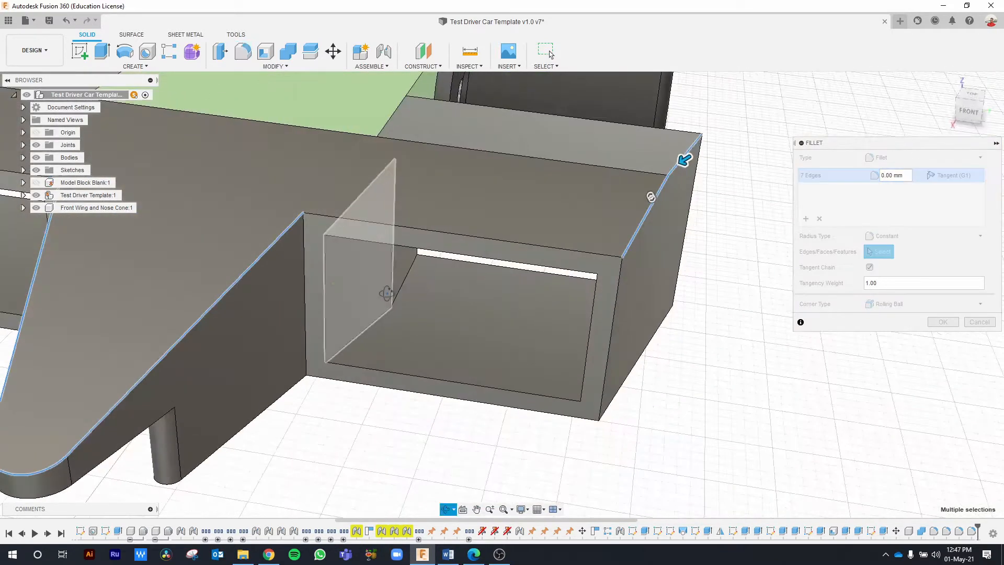
middle_drag(296, 303, 306, 393)
scroll(675, 285, up, 1)
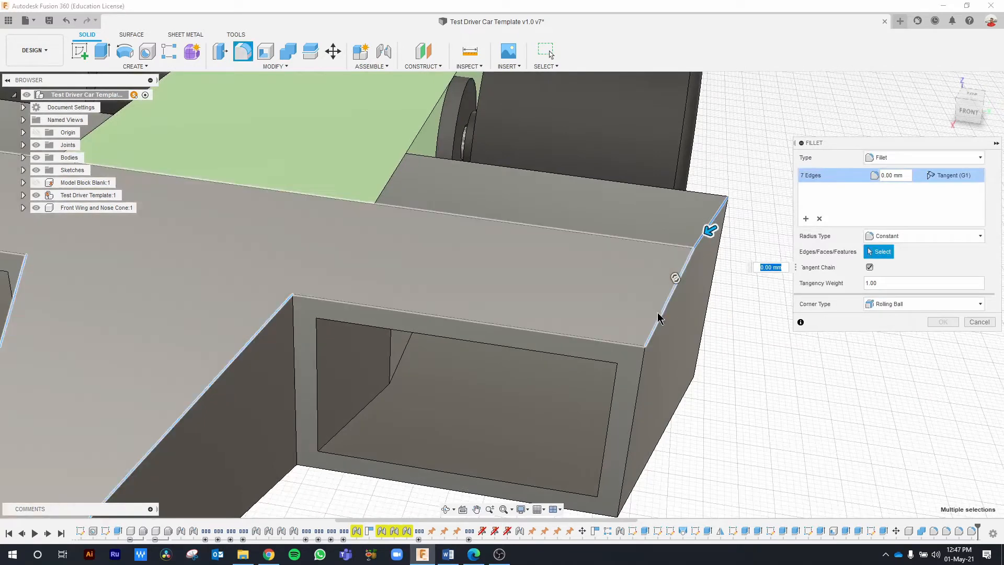
click(704, 244)
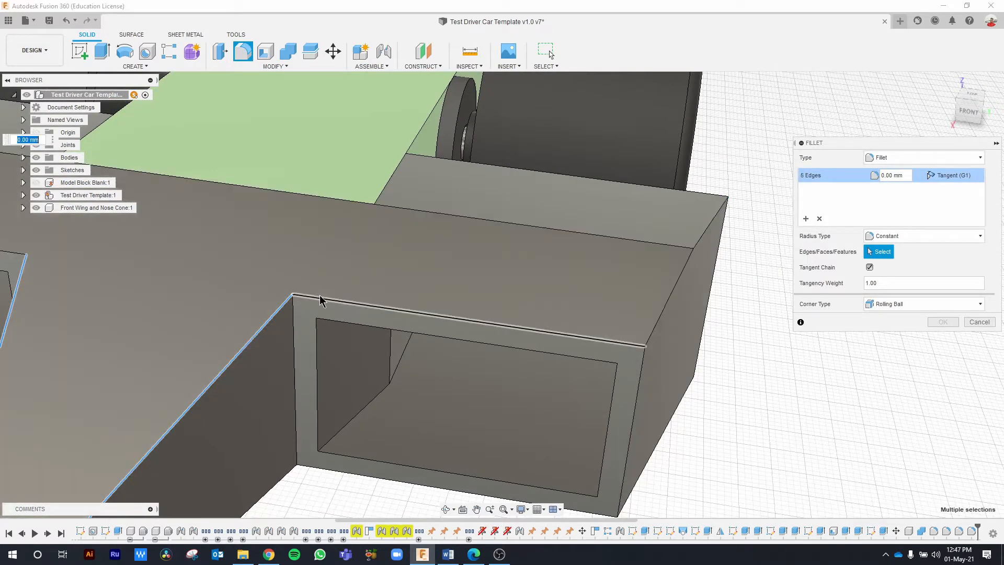
scroll(335, 294, down, 1)
middle_drag(338, 293, 726, 278)
click(138, 171)
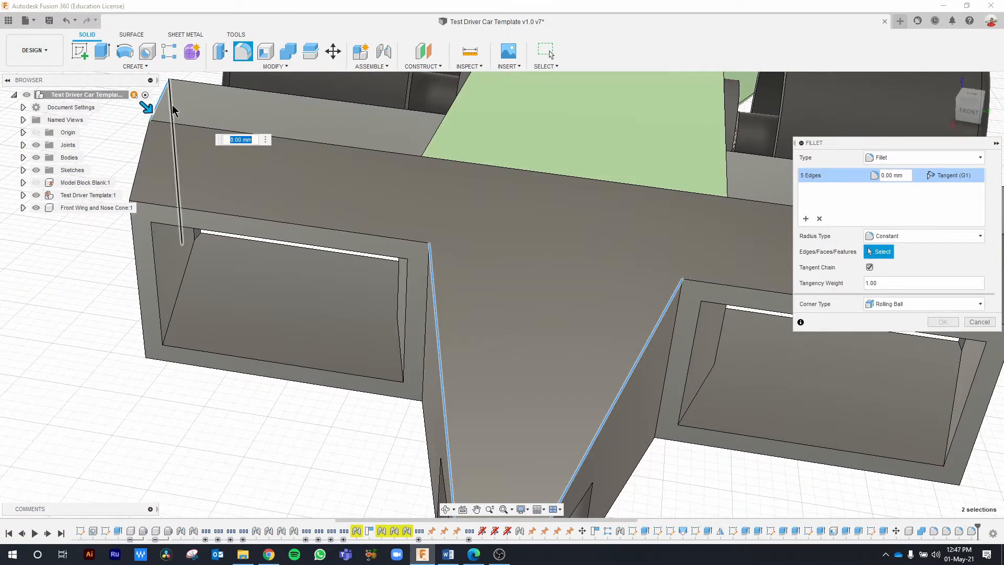
click(161, 97)
Add the nose cone tip's lower edge chain to the fillet and set the radius to 0.5 mm.
scroll(560, 344, up, 2)
middle_drag(538, 297, 534, 238)
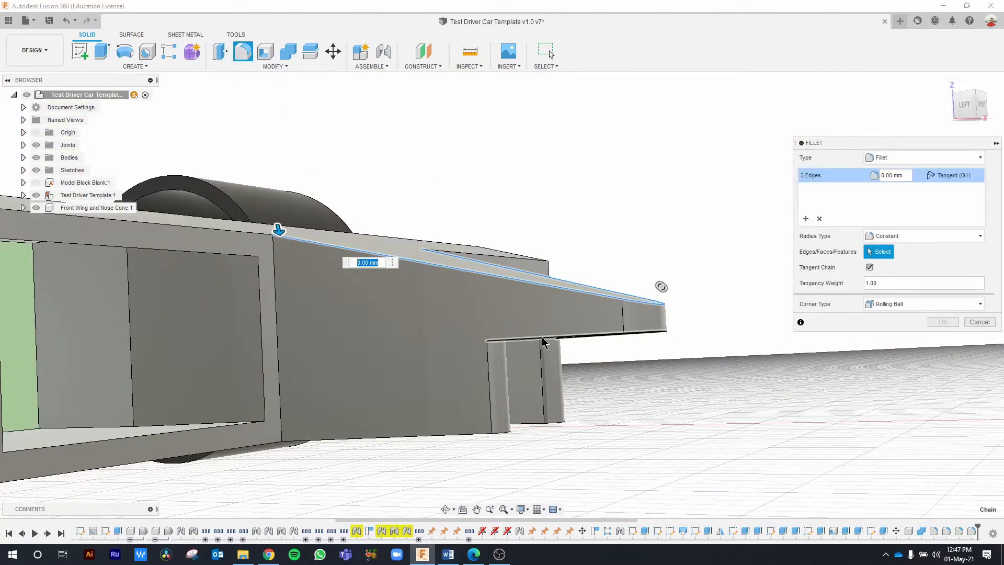
click(542, 341)
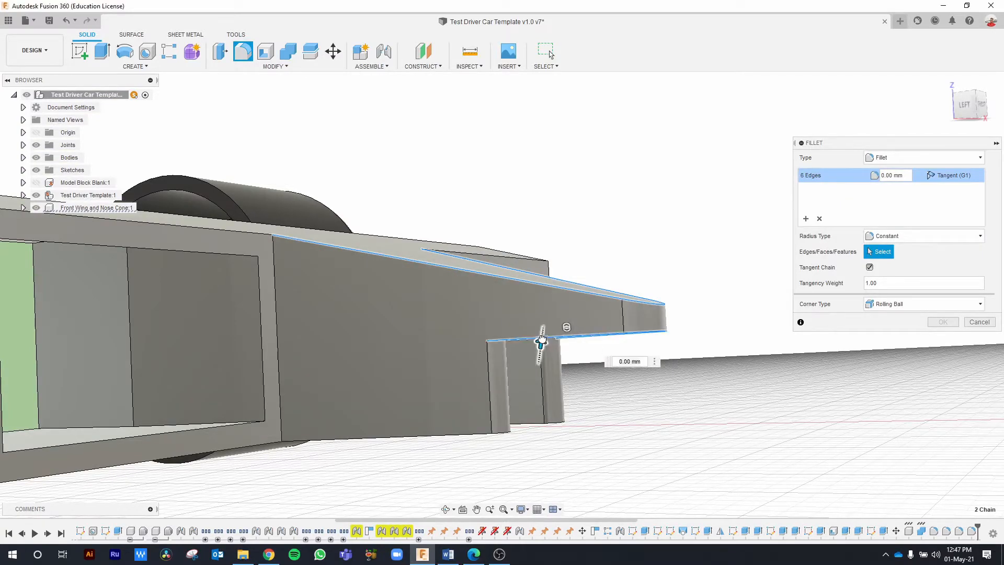
drag(543, 340, 542, 339)
shift+middle_drag(783, 370, 761, 388)
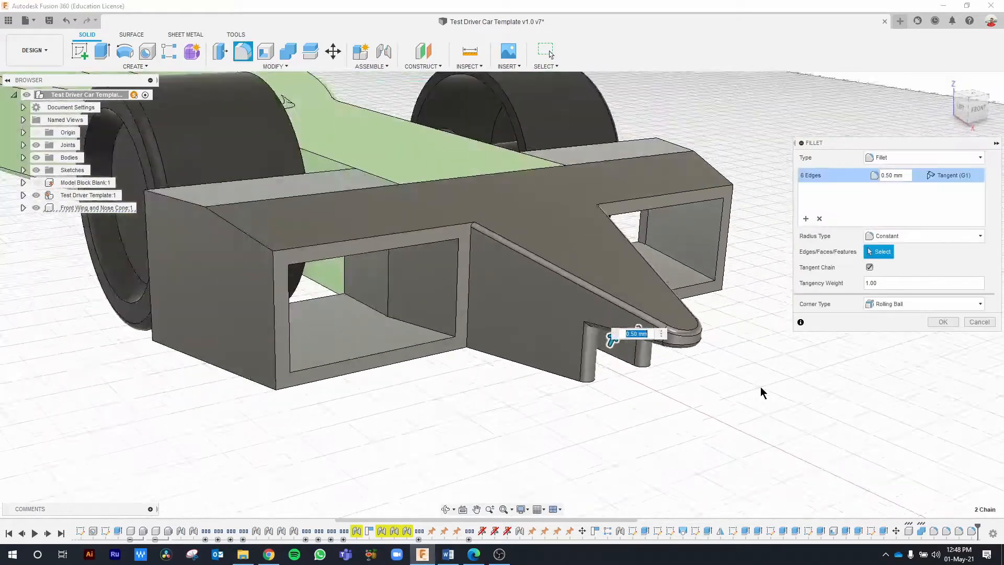
scroll(760, 387, down, 1)
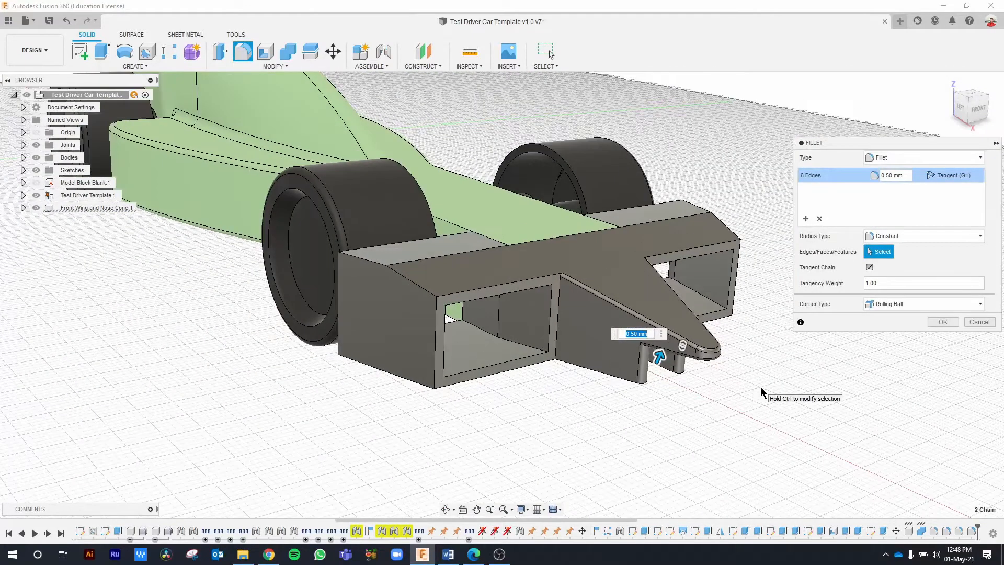
Apply the 0.5 mm fillet to the selected nose cone edges.
click(943, 322)
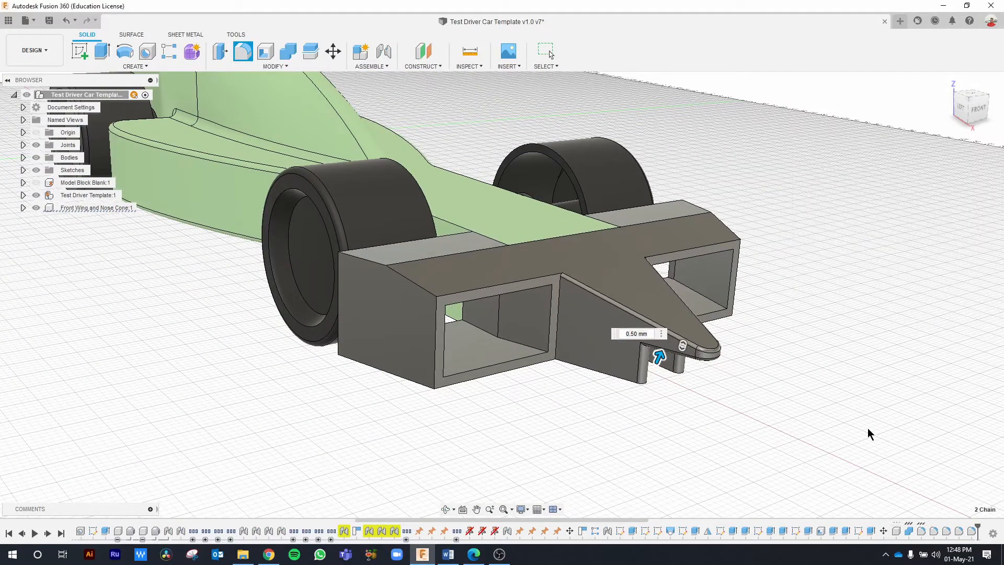
mouse_move(843, 288)
shift+middle_down()
mouse_move(799, 324)
mouse_move(758, 307)
mouse_move(807, 316)
mouse_move(860, 287)
shift+middle_up()
click(947, 82)
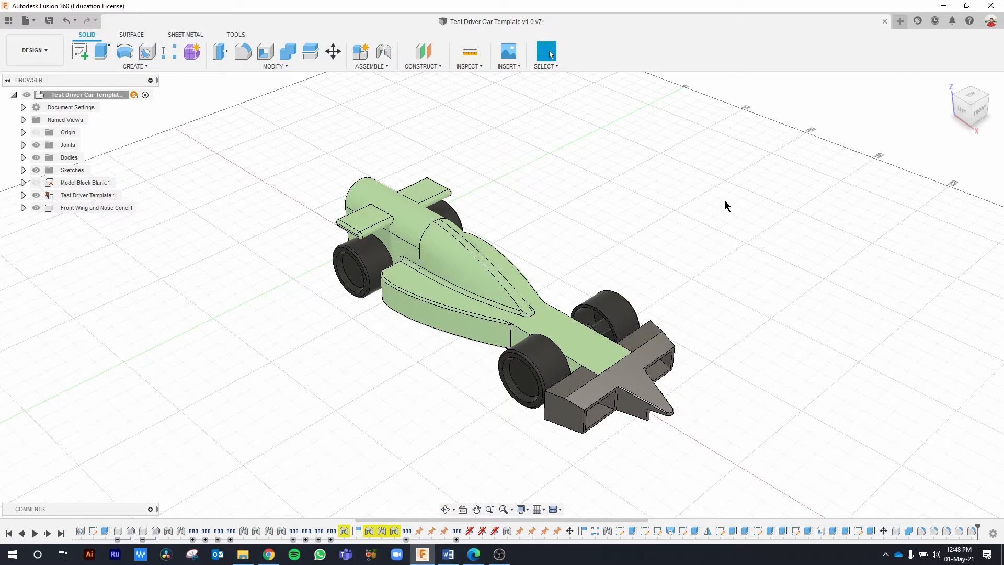
Review the mass and physical material in the properties of the Front Wing and Nose Cone component.
scroll(673, 460, up, 5)
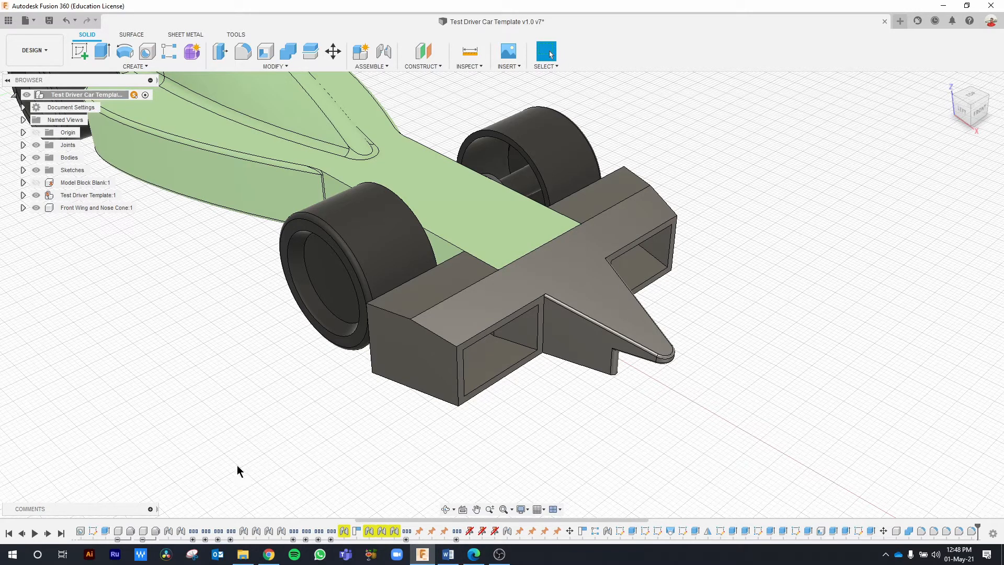
click(96, 209)
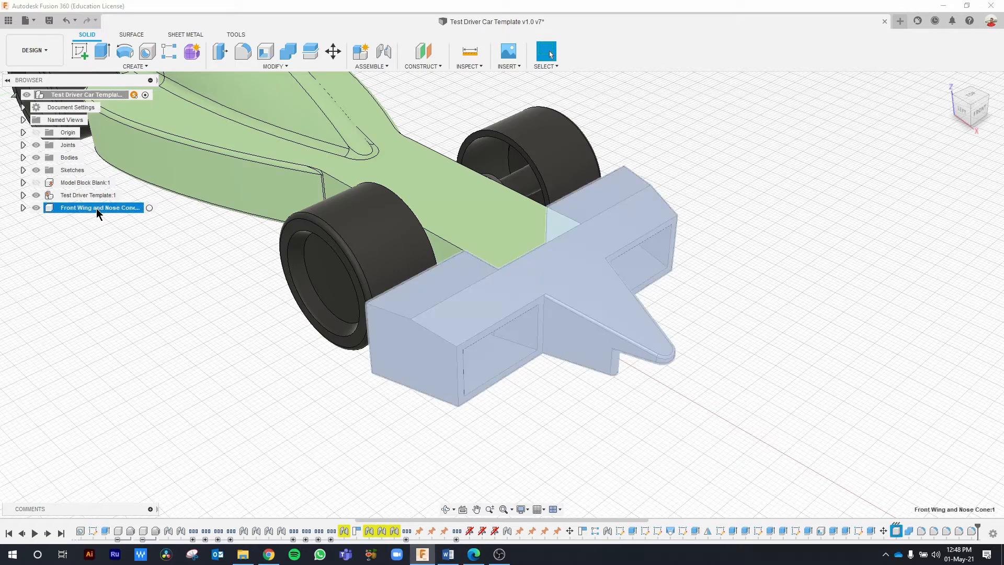
right_click(96, 208)
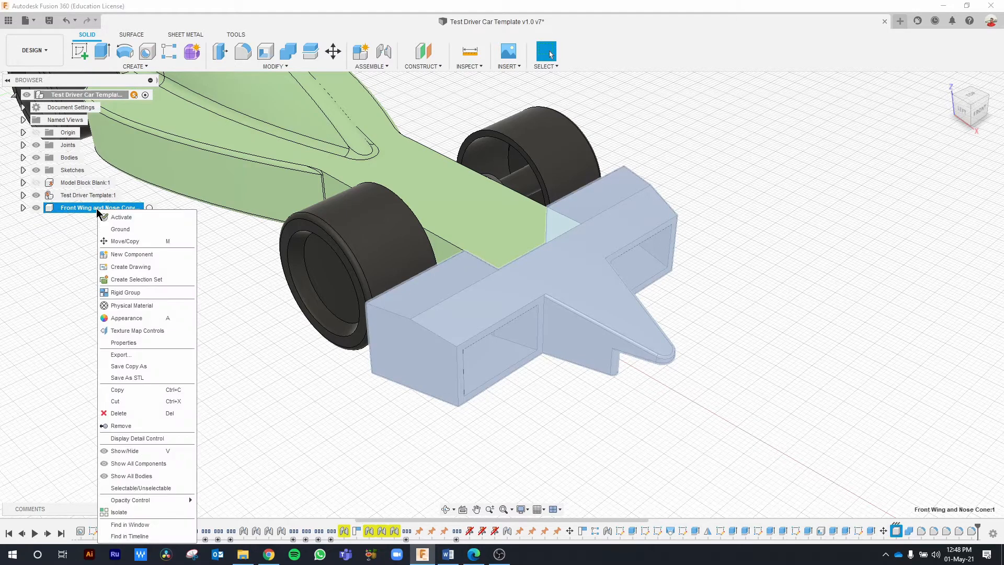
click(119, 343)
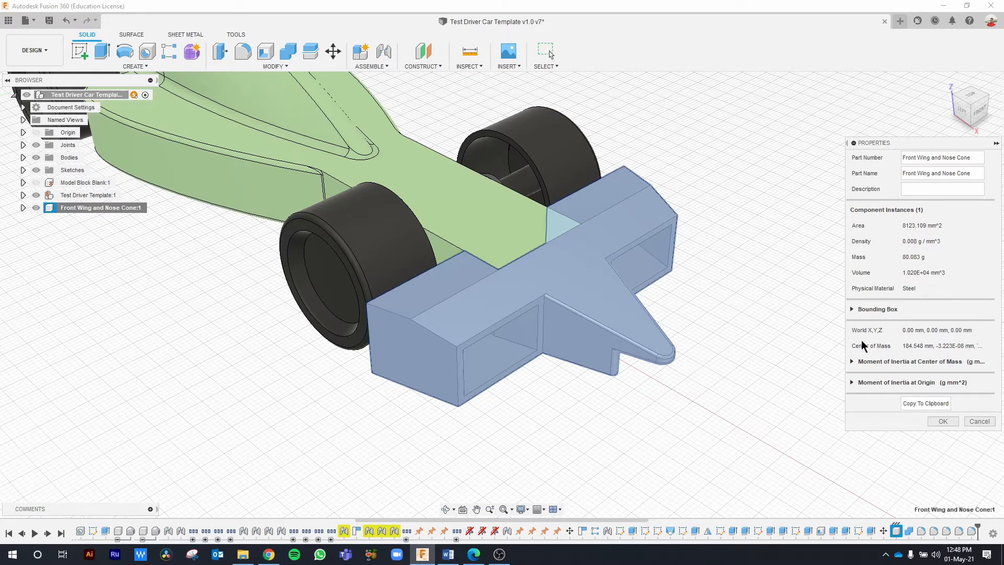
click(974, 420)
click(846, 401)
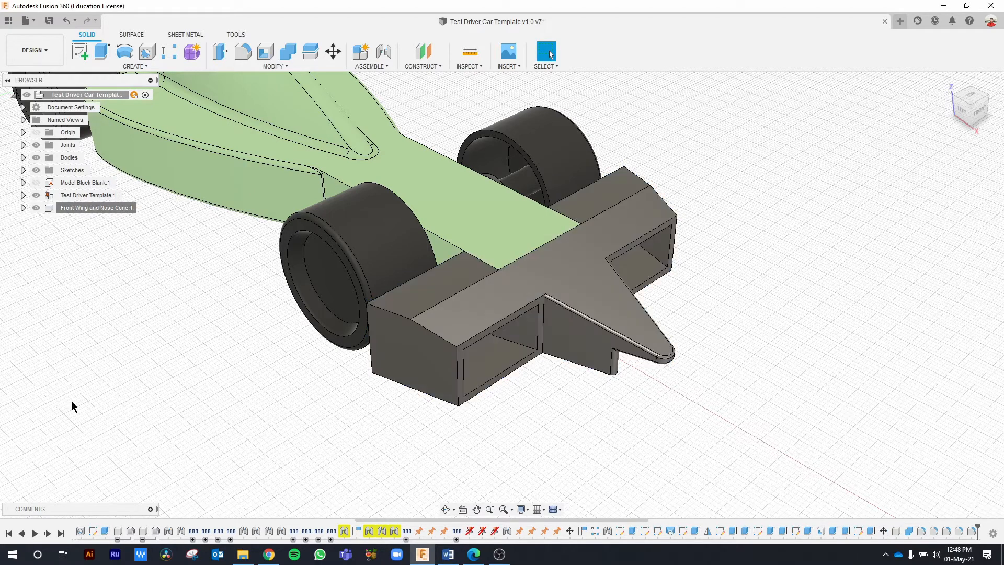
Assign the ABS Plastic physical material from the Fusion 360 Material Library to the Front Wing and Nose Cone component.
right_click(99, 208)
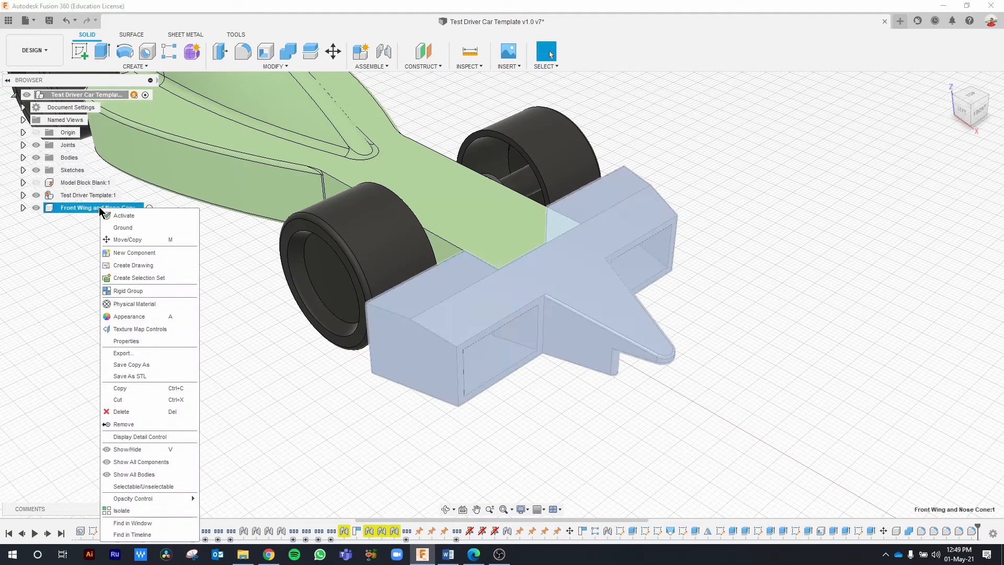
click(142, 305)
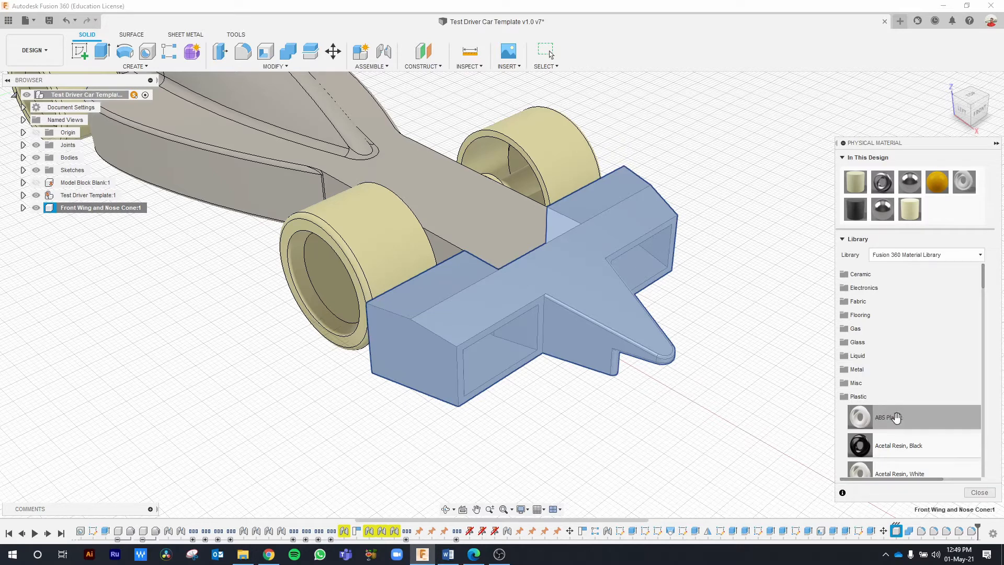
drag(894, 421, 592, 340)
drag(586, 296, 586, 296)
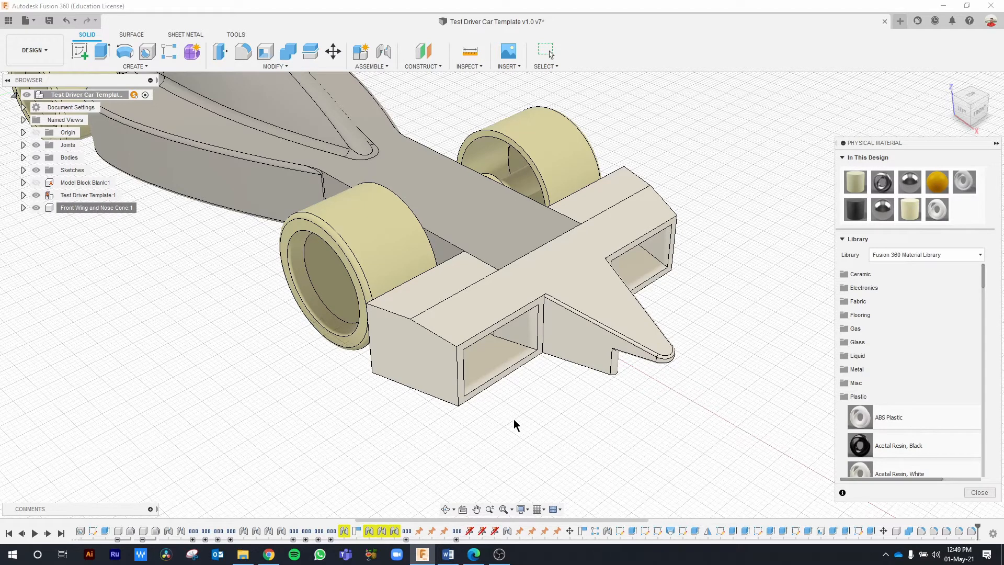
click(972, 492)
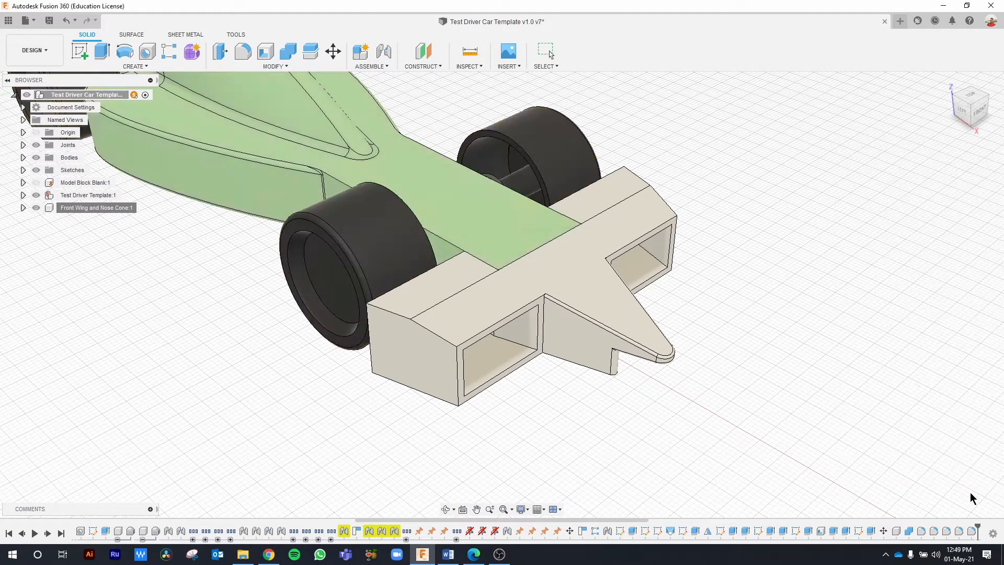
Recheck the Front Wing and Nose Cone component's mass in its properties with the new material.
right_click(109, 210)
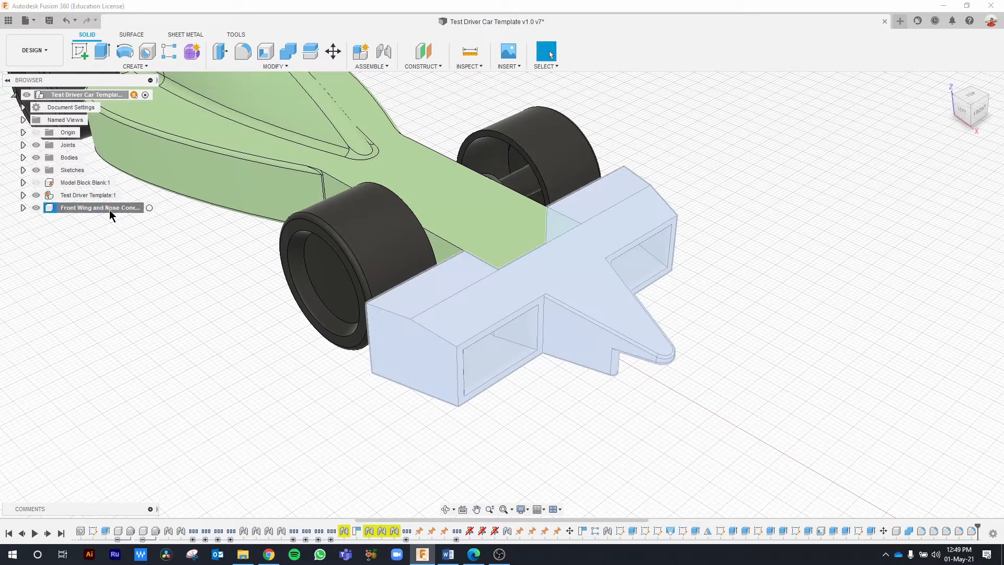
click(123, 347)
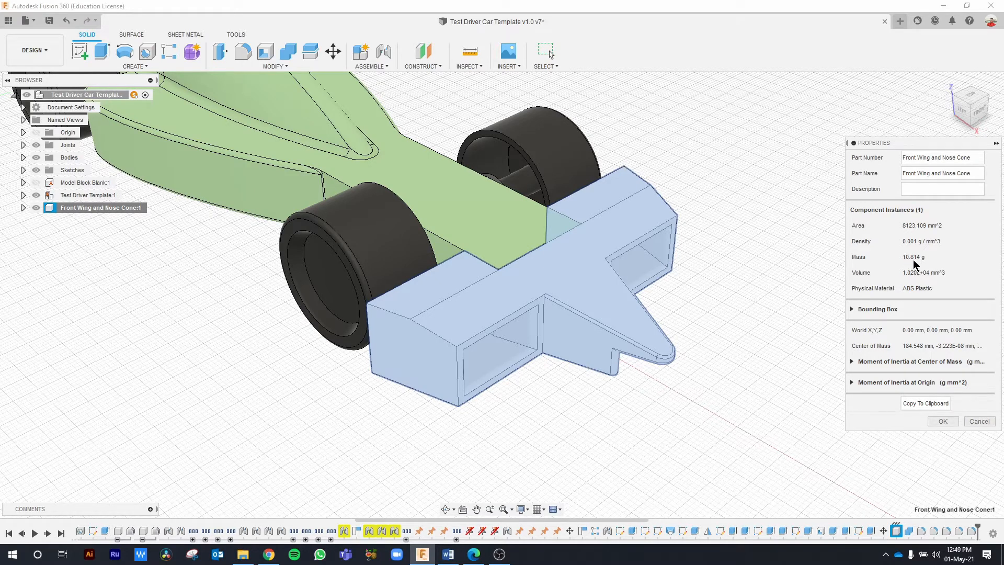
click(944, 423)
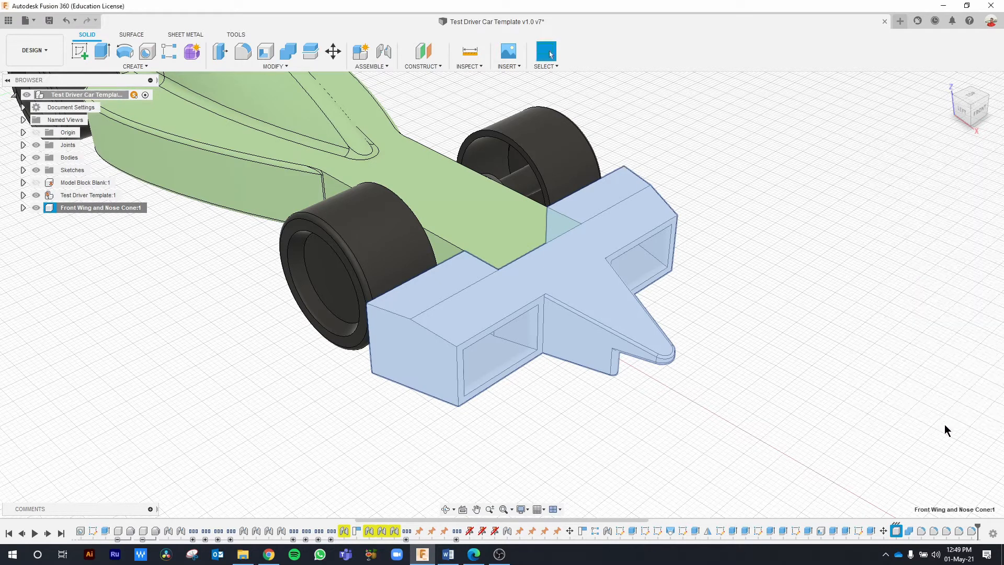
click(809, 320)
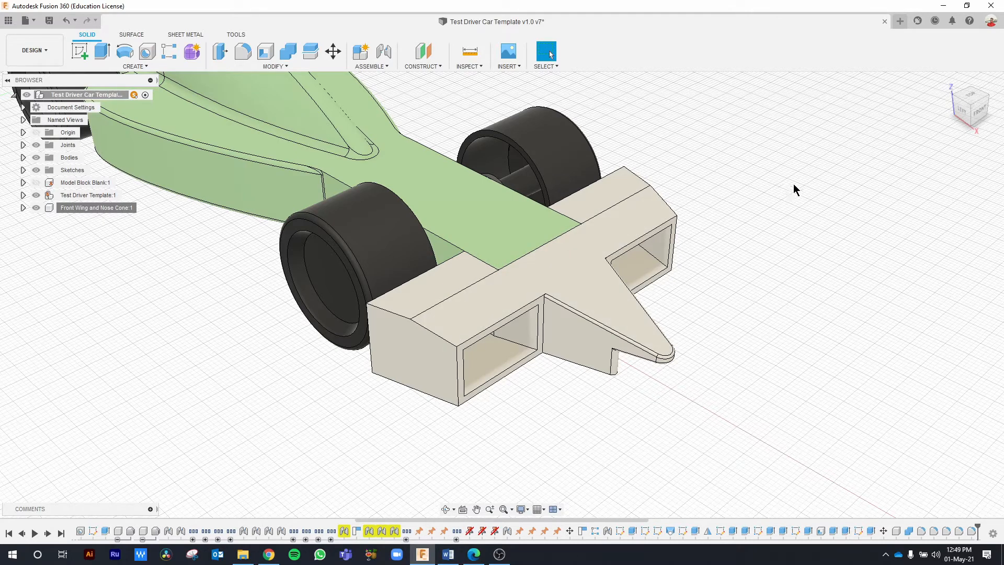
Apply the Smooth - Black appearance already used in this design to the Front Wing and Nose Cone component.
right_click(93, 209)
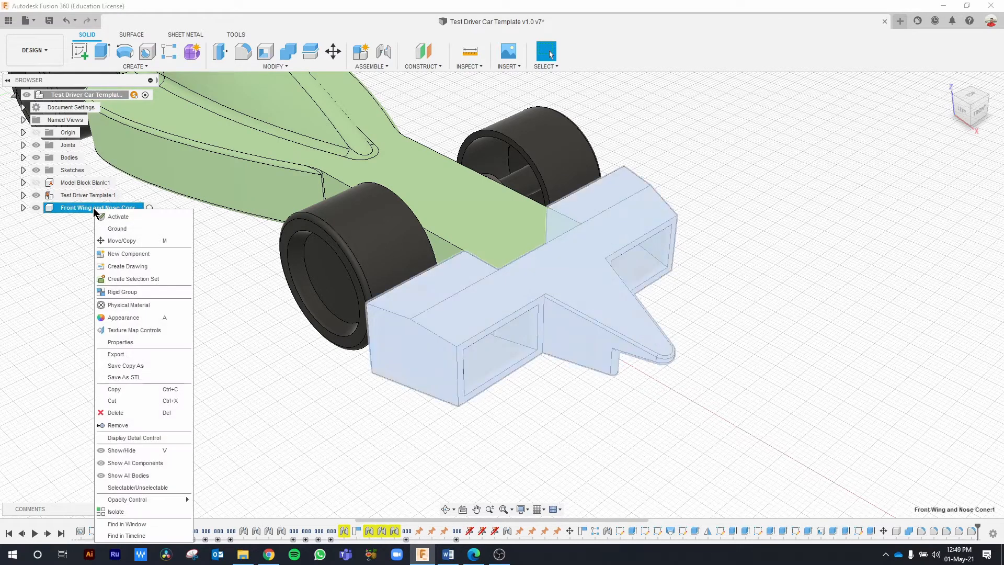
click(138, 319)
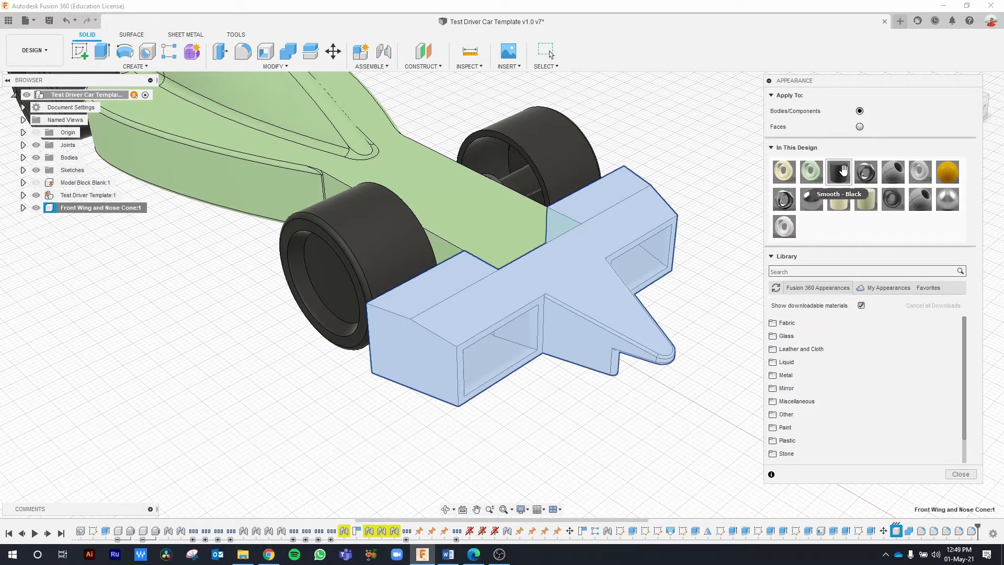
drag(845, 177, 574, 279)
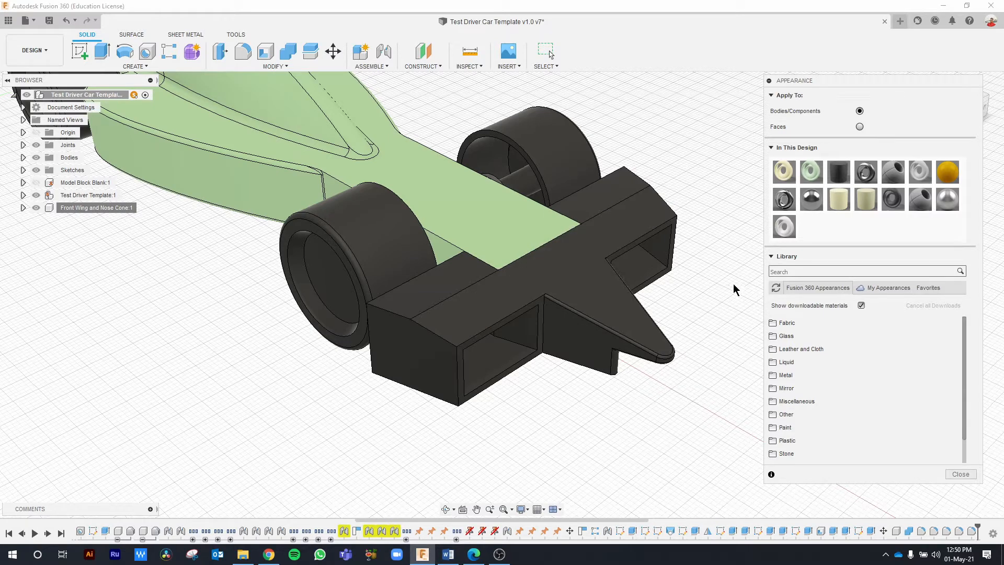
click(961, 475)
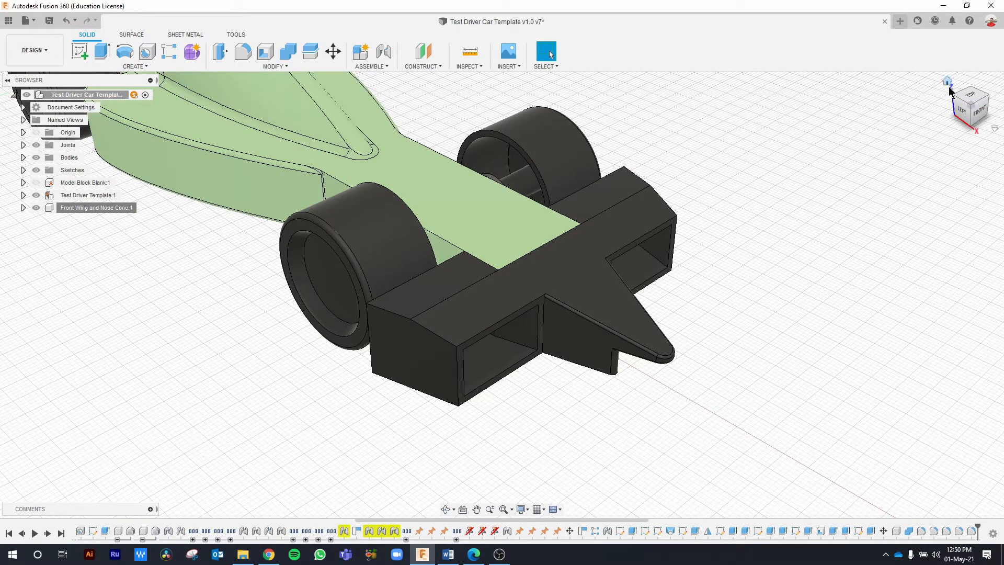
click(948, 82)
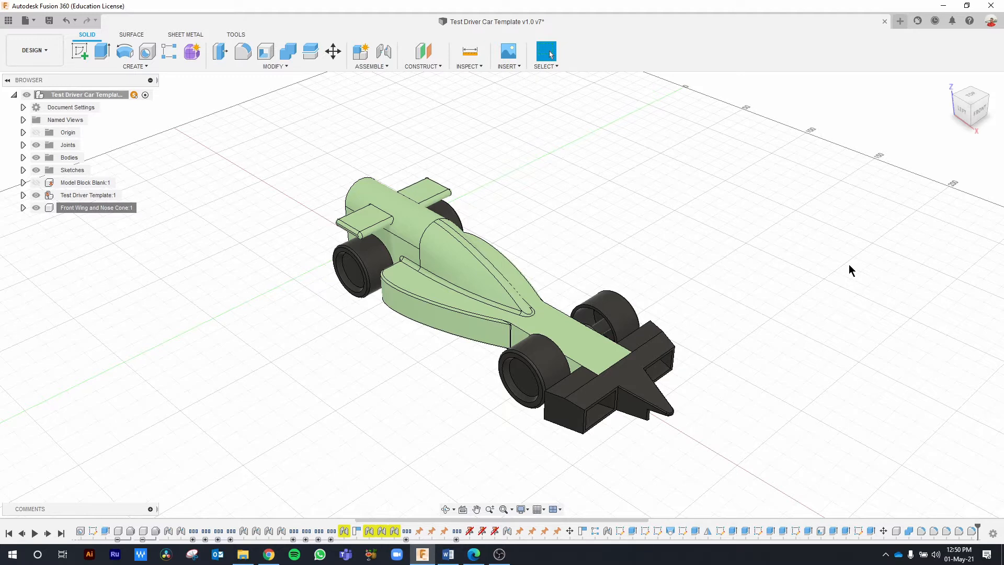
scroll(416, 346, up, 6)
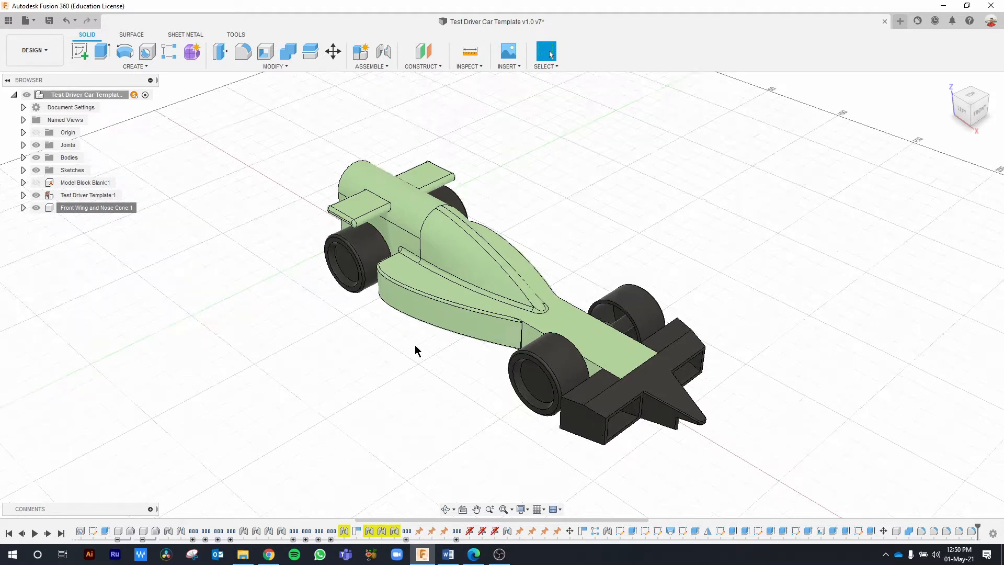
middle_drag(415, 353, 402, 426)
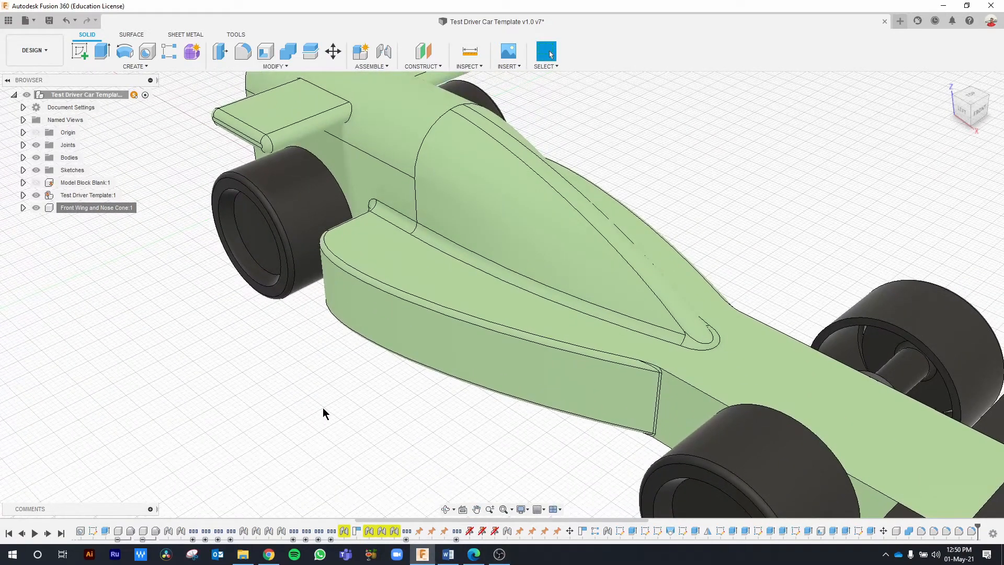
click(508, 67)
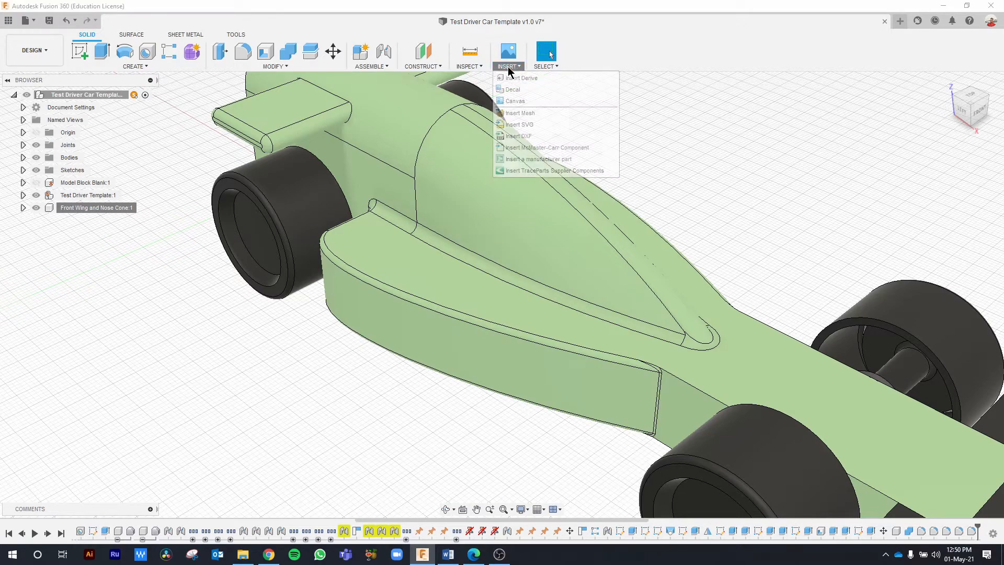
click(510, 90)
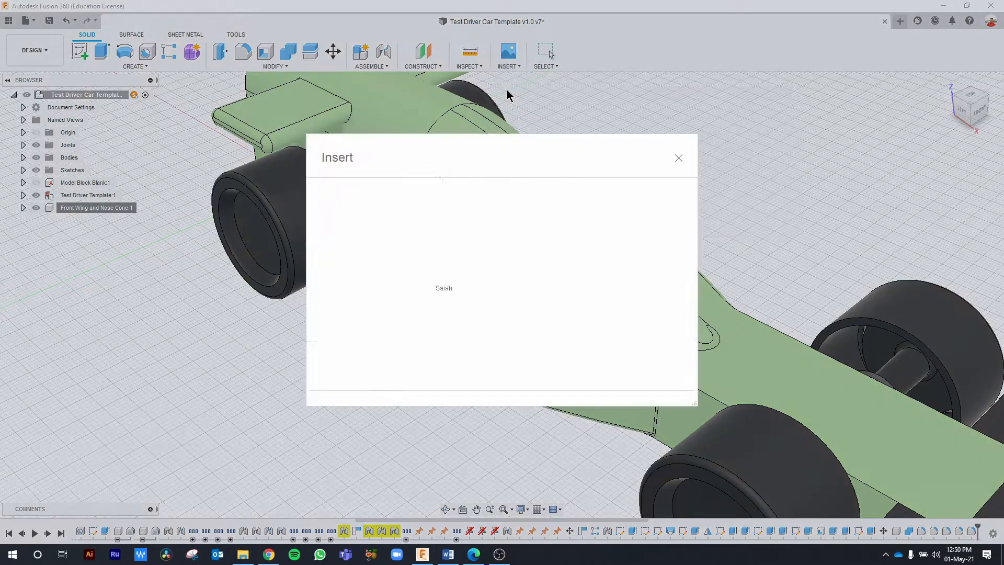
click(360, 373)
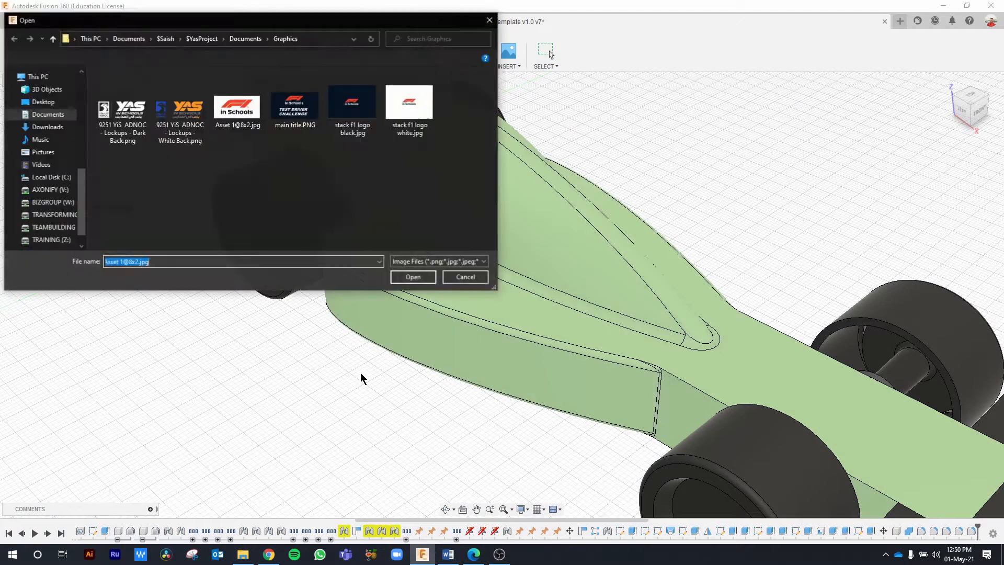
click(246, 123)
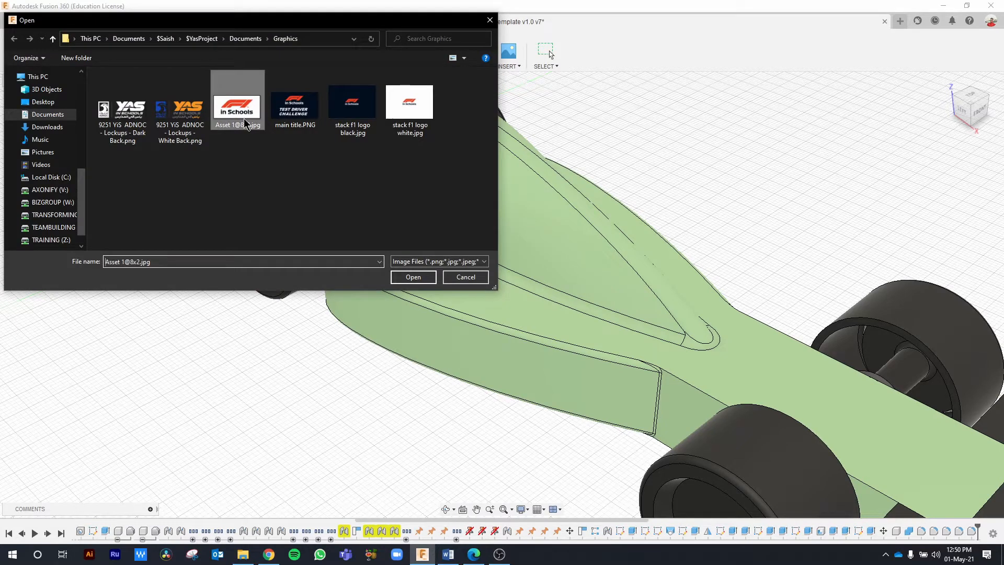
click(412, 277)
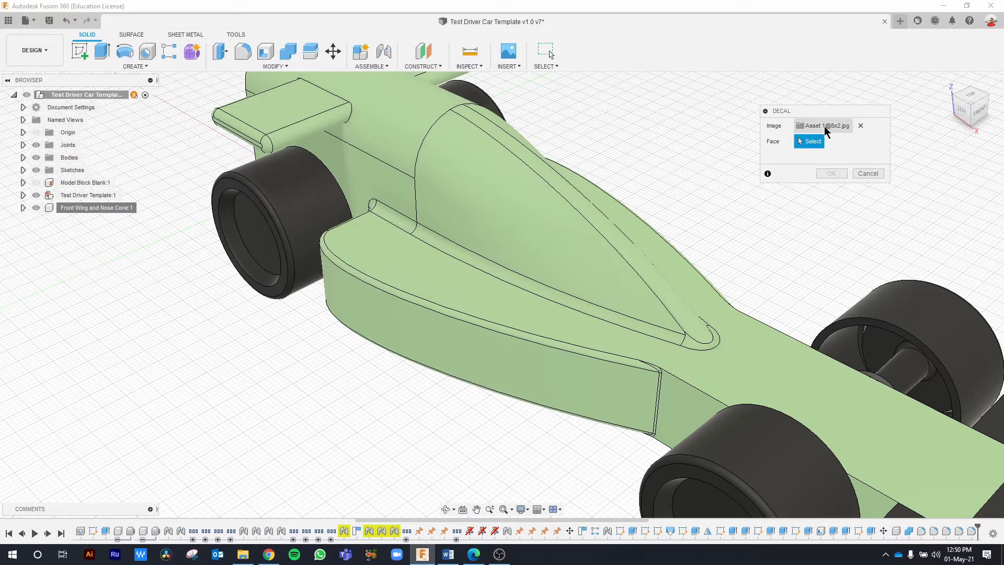
click(445, 348)
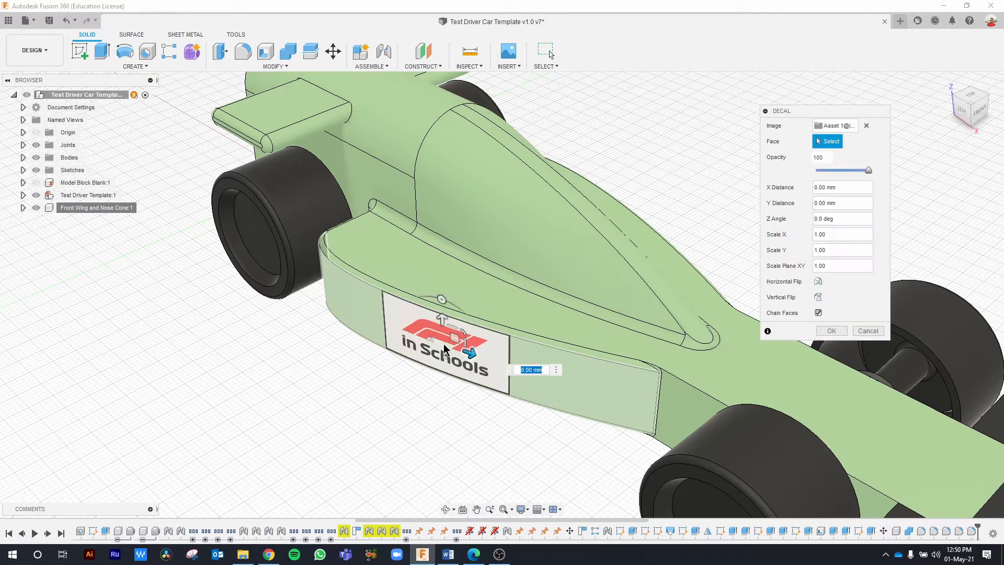
Turn off face chaining for the decal and slide it forward along the sidepod to an X distance of 18 mm.
click(961, 112)
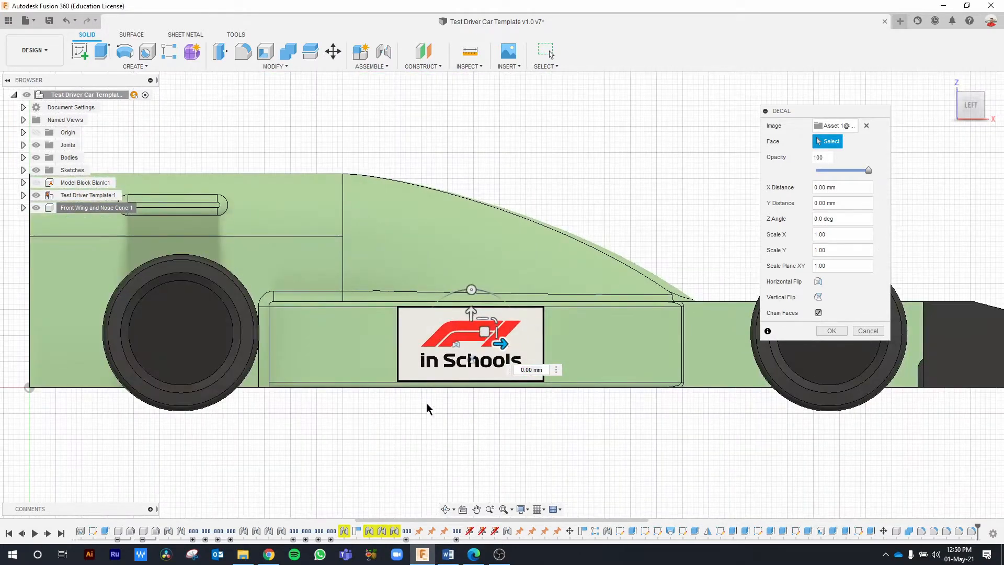
click(818, 313)
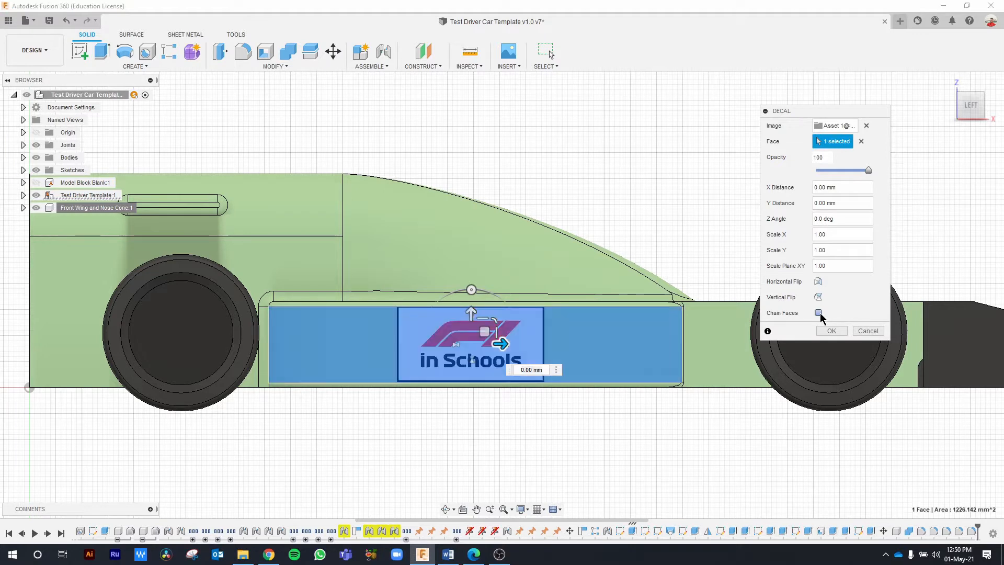
drag(504, 343, 596, 360)
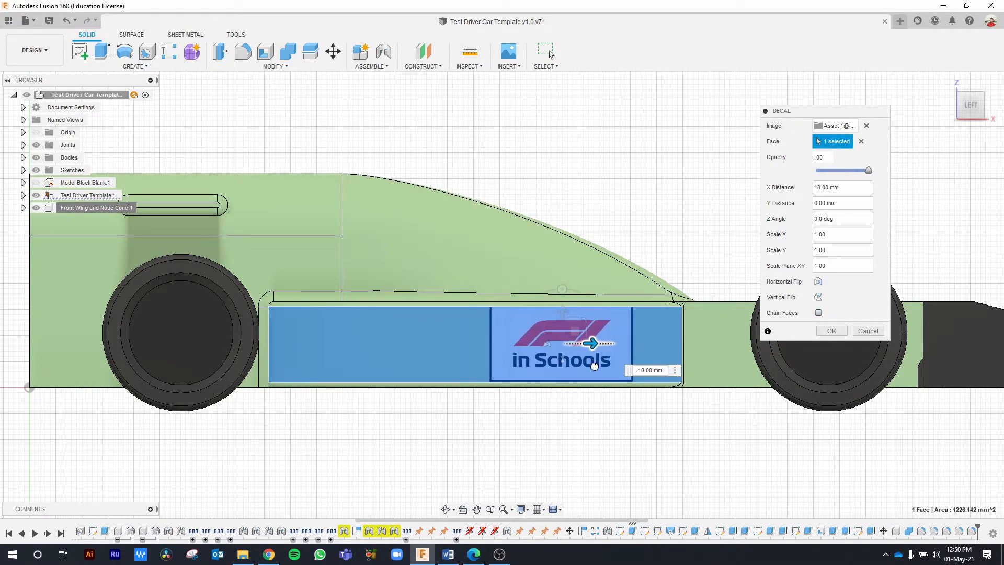
scroll(597, 345, down, 2)
scroll(597, 343, up, 2)
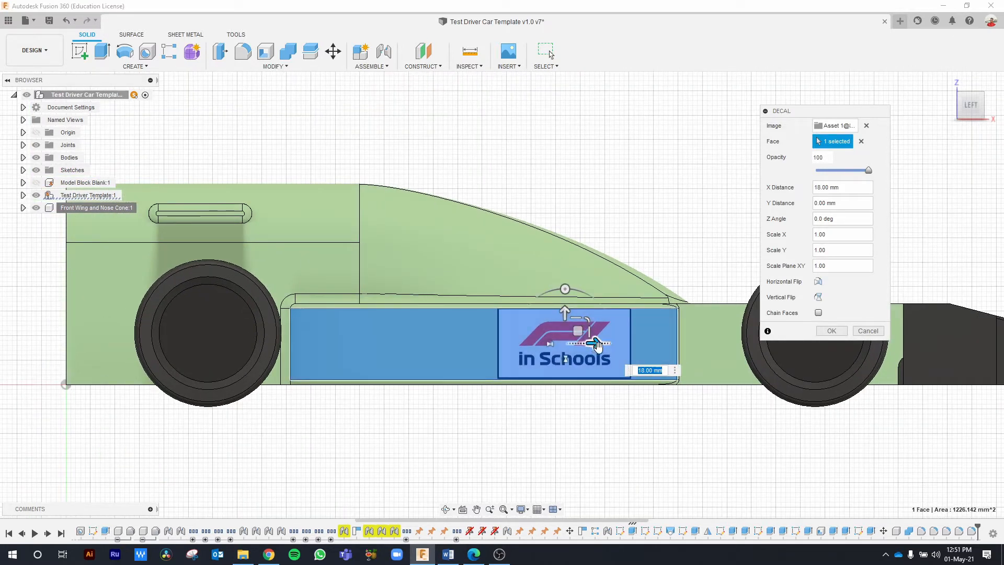
Slide the left sidepod decal back along the side face to an X distance of 0 mm.
click(594, 343)
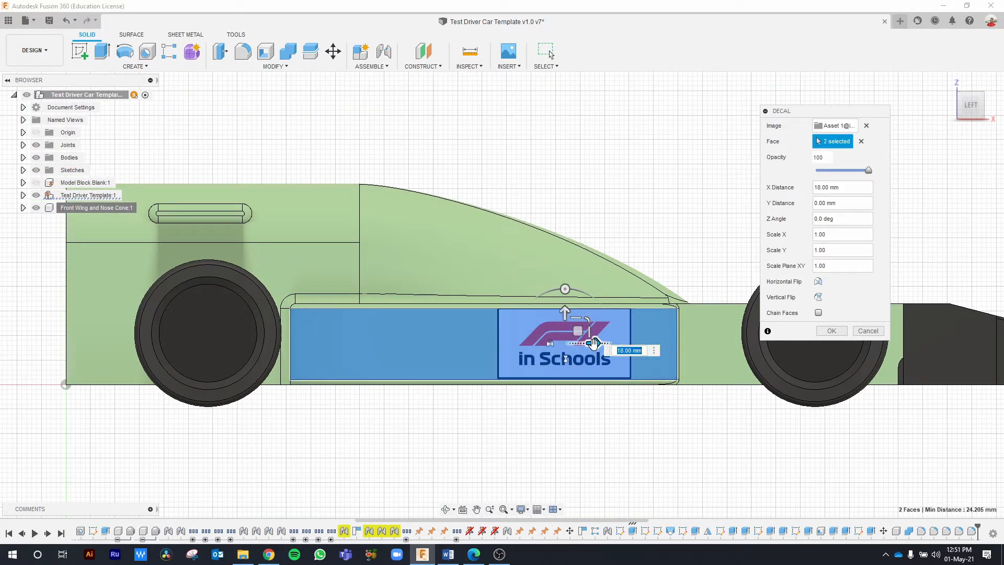
drag(597, 342, 521, 357)
scroll(505, 337, up, 5)
scroll(490, 333, up, 1)
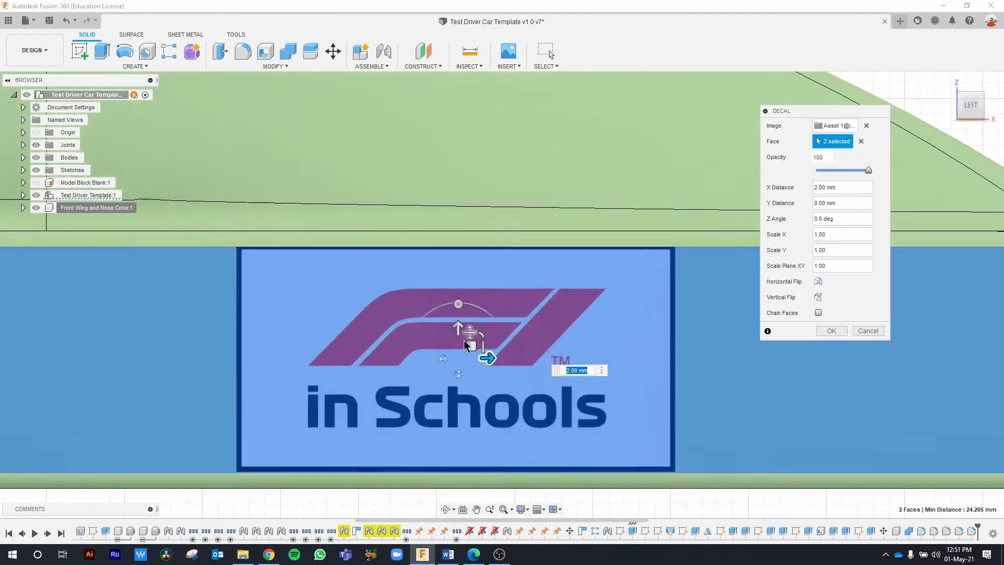
drag(457, 332, 456, 333)
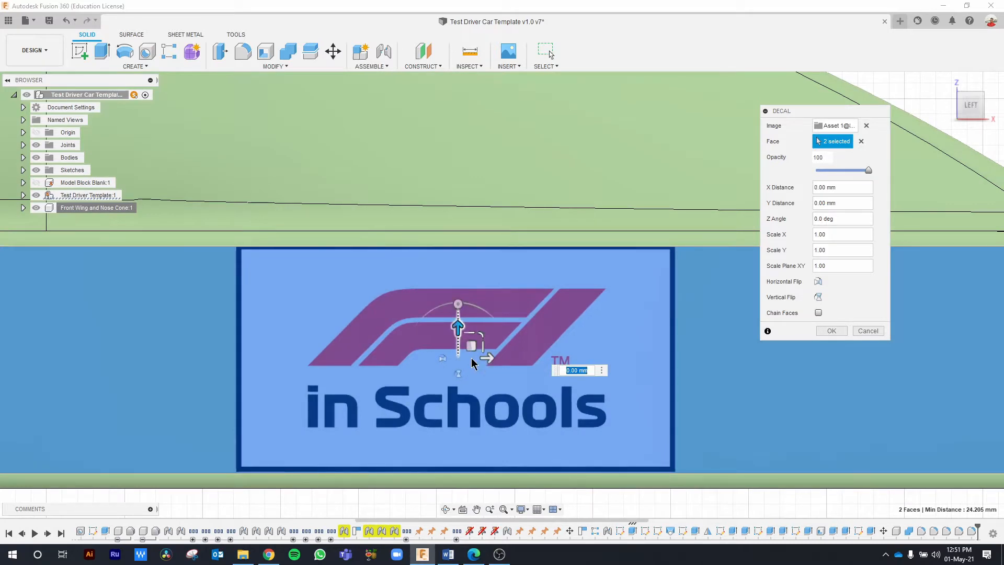
scroll(470, 356, up, 2)
scroll(470, 354, down, 1)
middle_drag(472, 352, 475, 296)
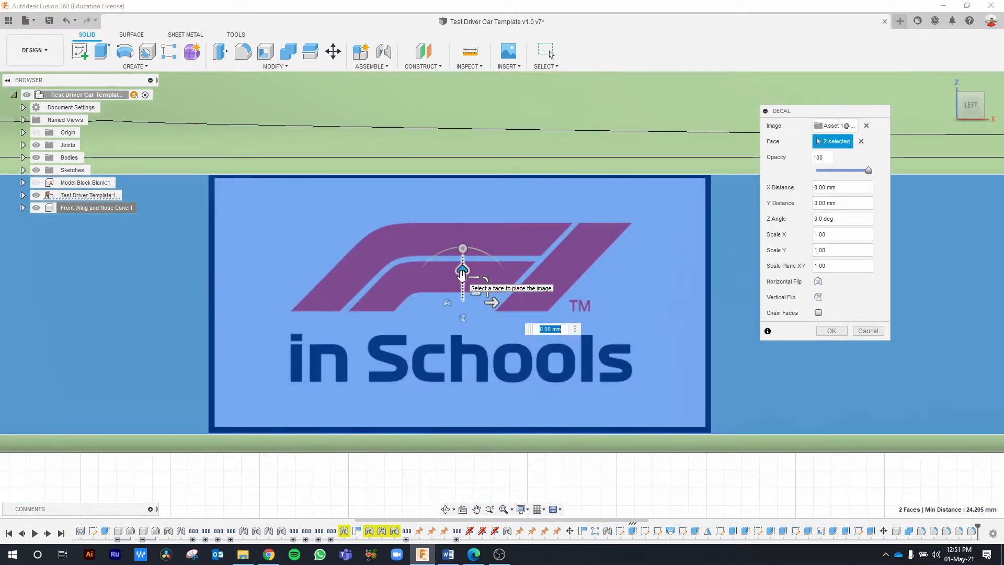
Nudge the decal to fit the sidepod's height at about -0.212 mm X and 0.79 mm Y, and accept it.
drag(462, 273, 462, 291)
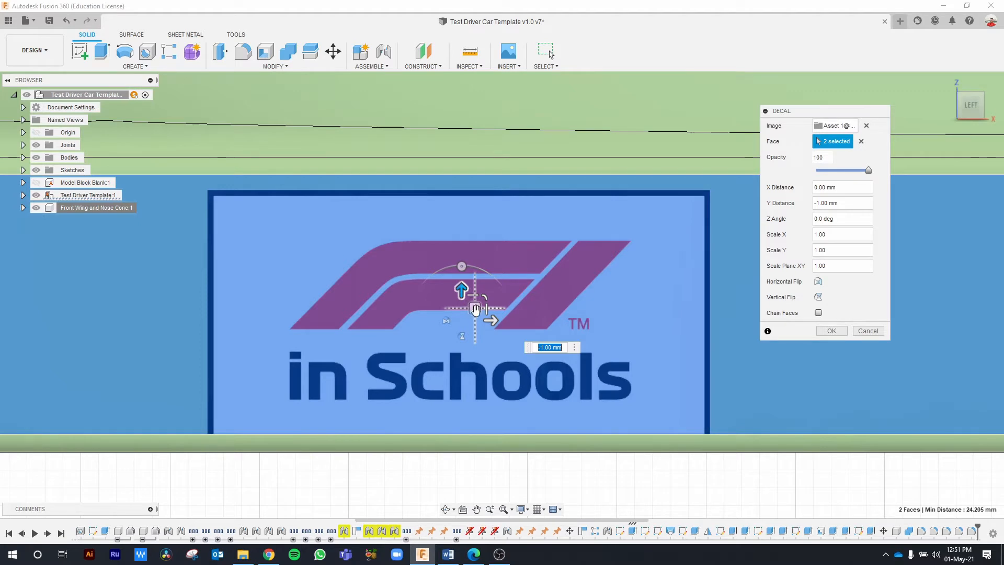
drag(474, 309, 470, 293)
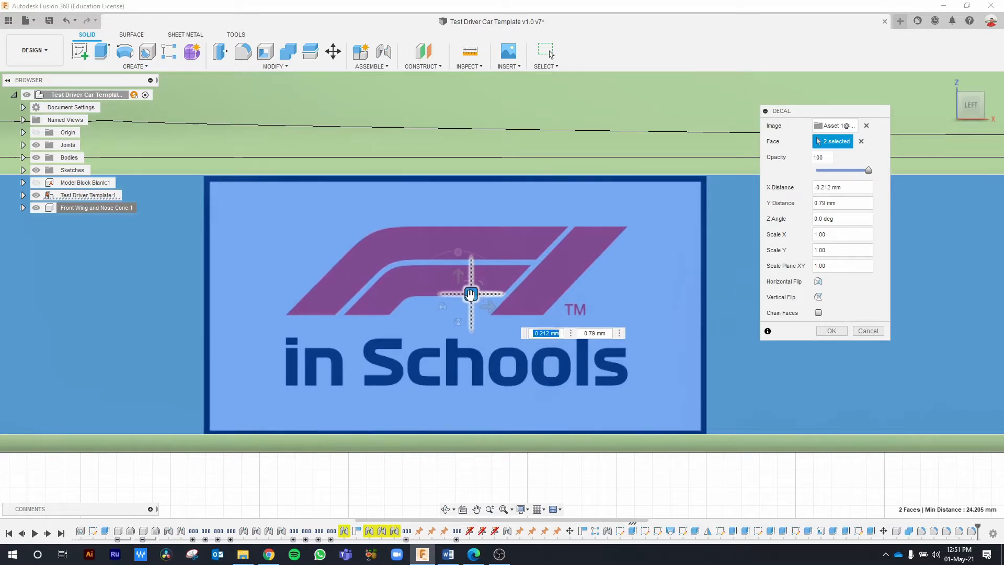
click(831, 331)
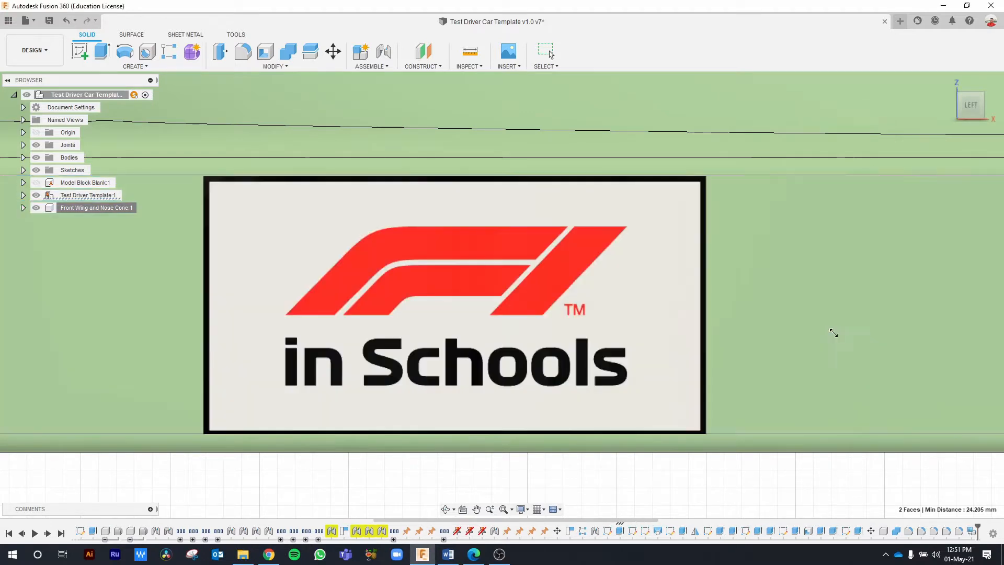
scroll(549, 323, down, 1)
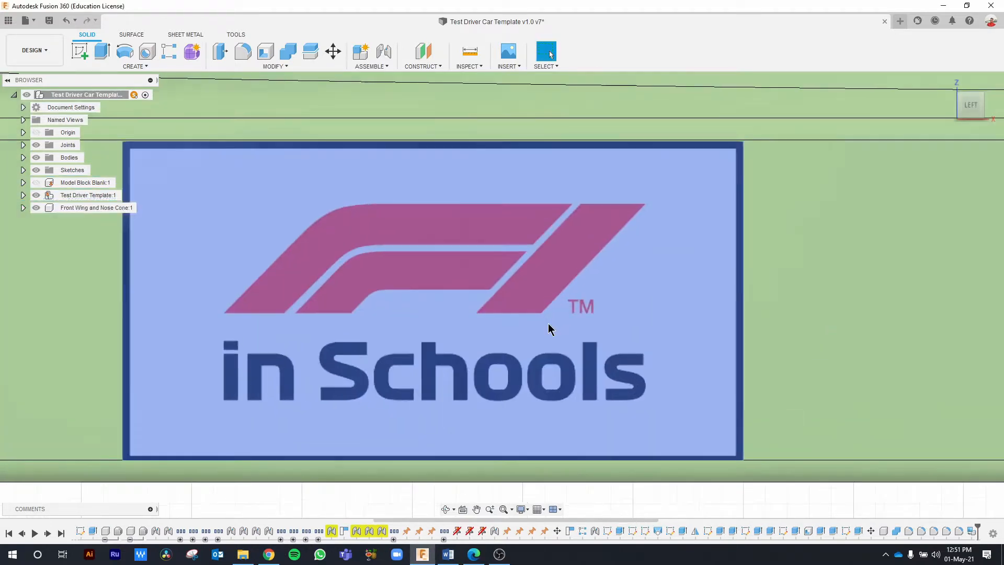
scroll(549, 323, down, 3)
scroll(717, 432, down, 2)
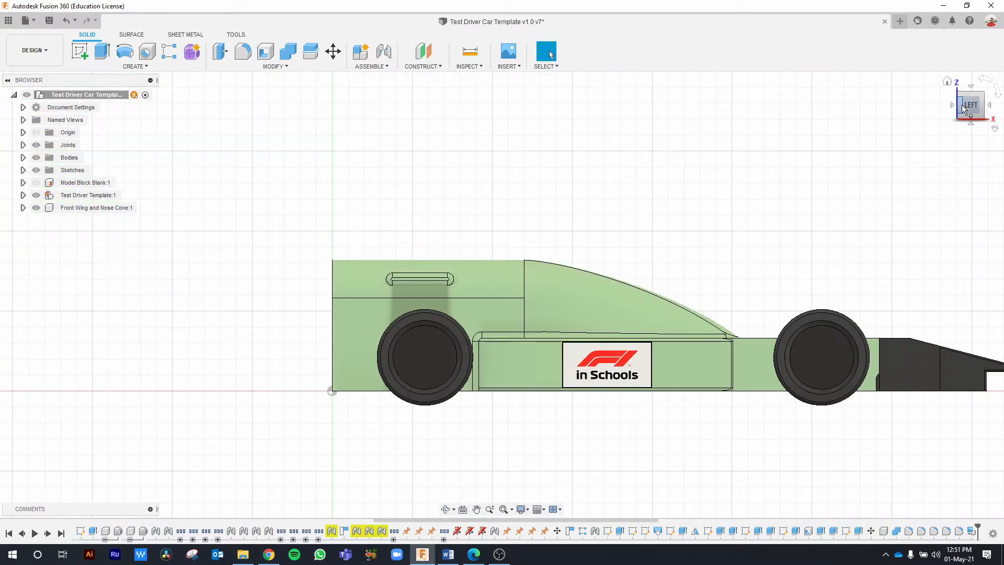
click(990, 108)
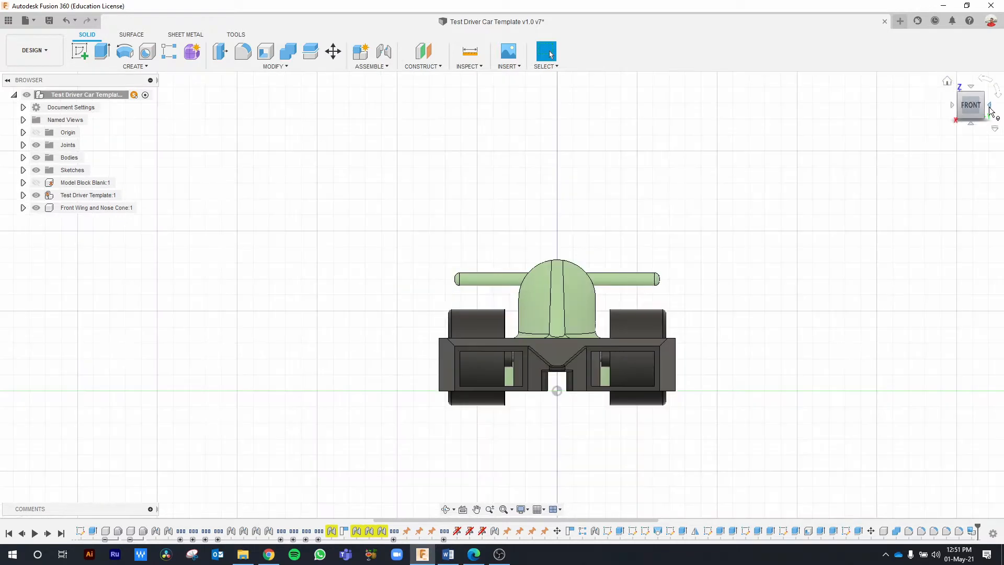
click(990, 110)
scroll(374, 407, down, 3)
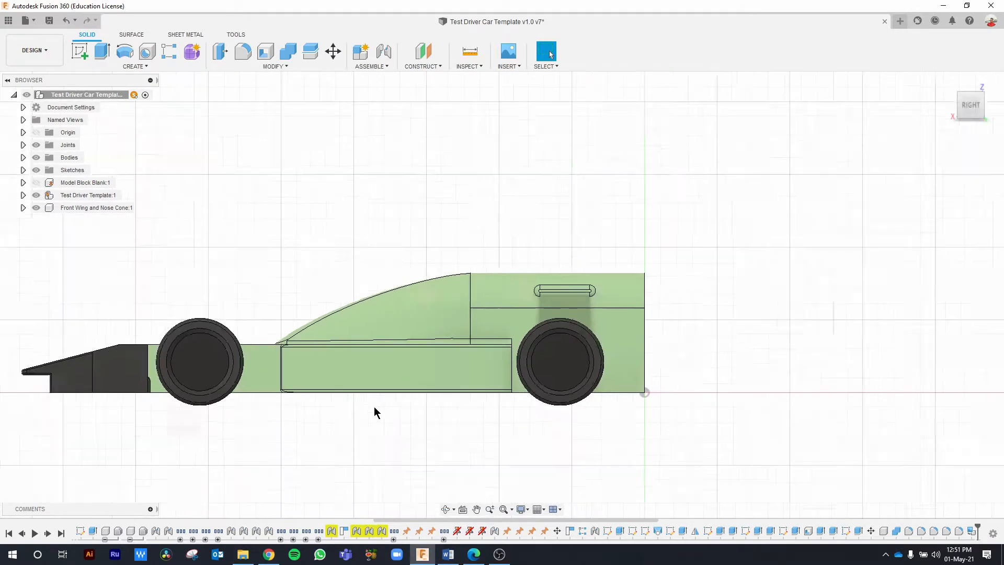
scroll(455, 366, up, 3)
click(477, 354)
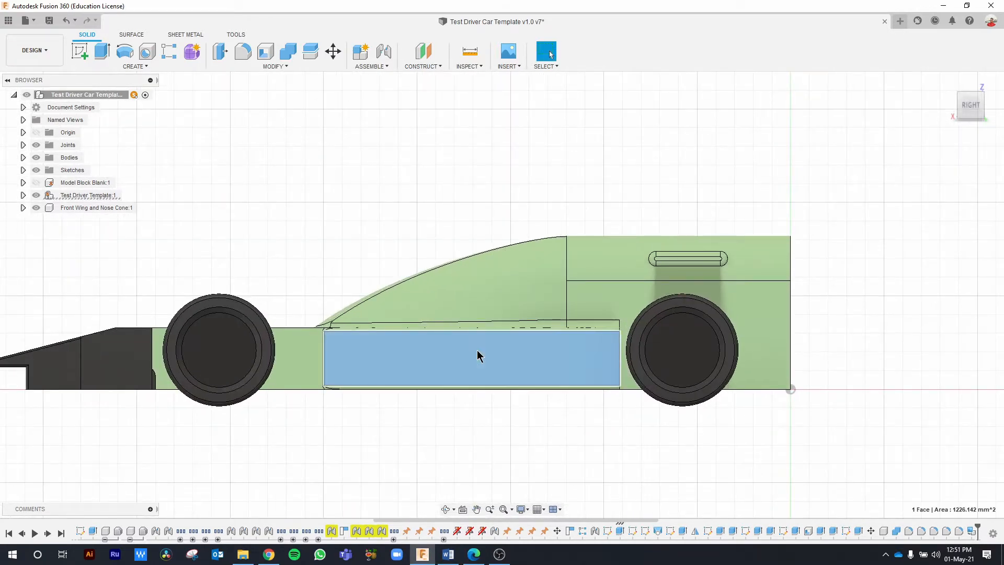
click(510, 66)
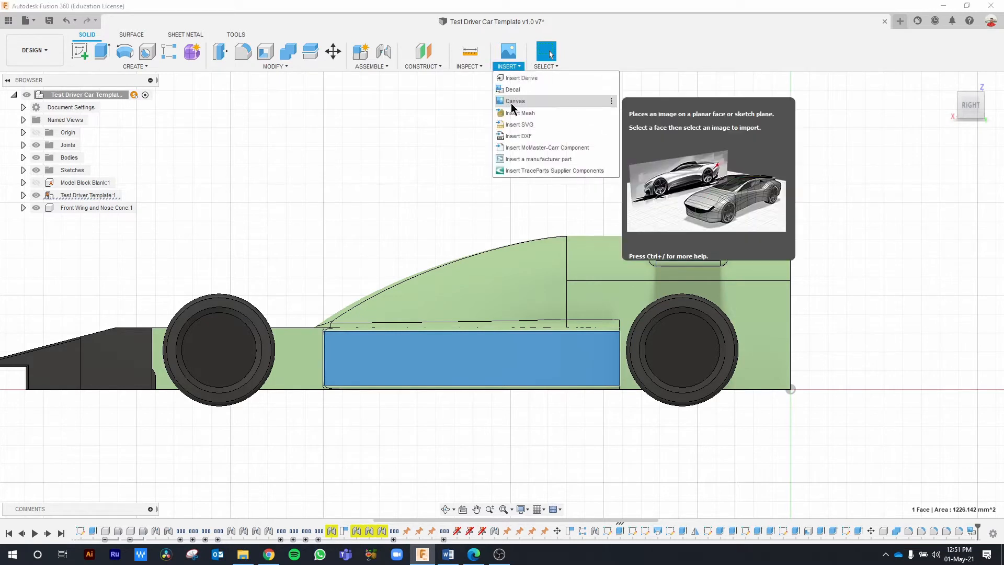
click(515, 92)
click(378, 369)
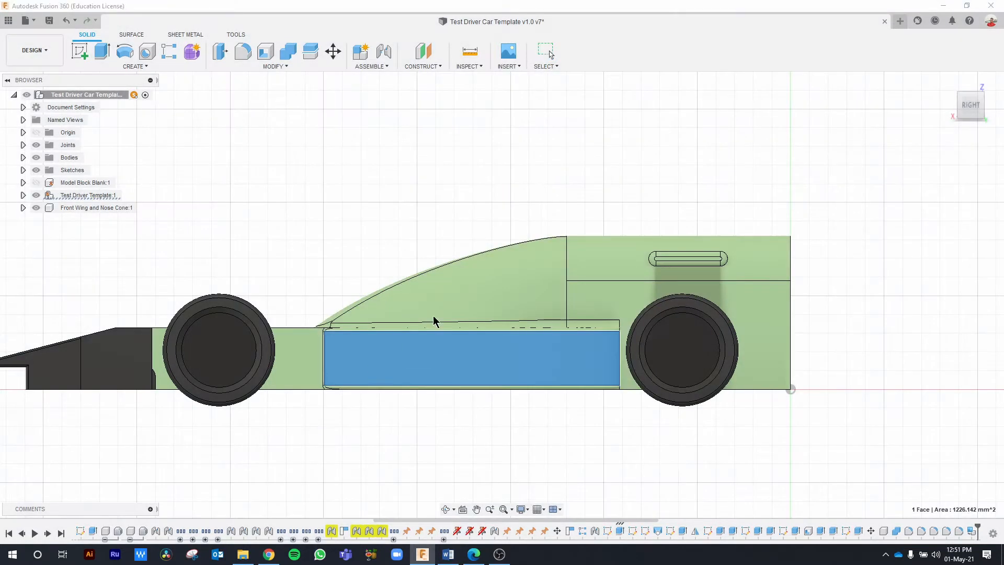
double_click(233, 111)
scroll(487, 351, up, 3)
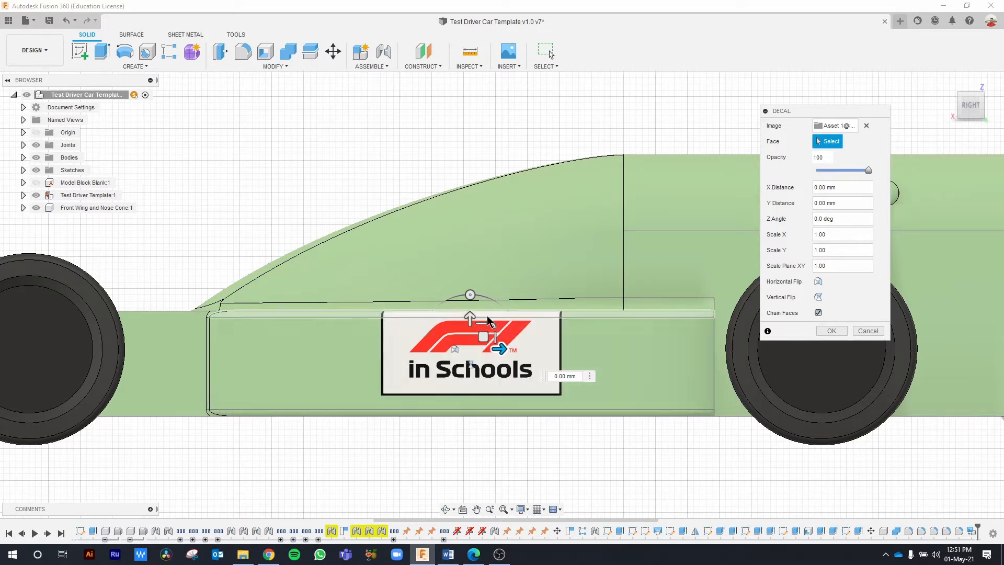
Lower the decal to a Y distance of -1 mm and limit it to the right sidepod's side face with face chaining off.
click(971, 95)
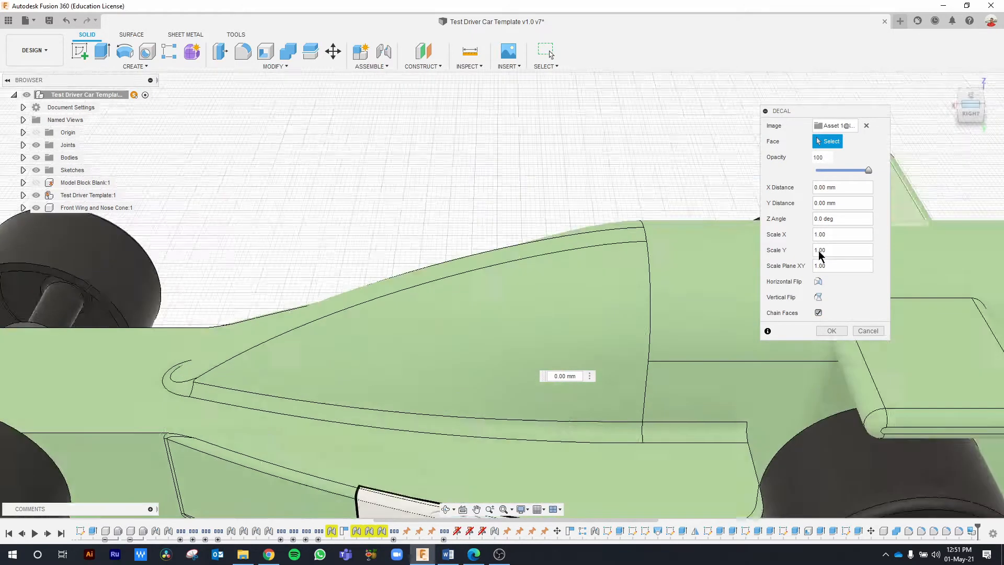
middle_drag(511, 451, 521, 207)
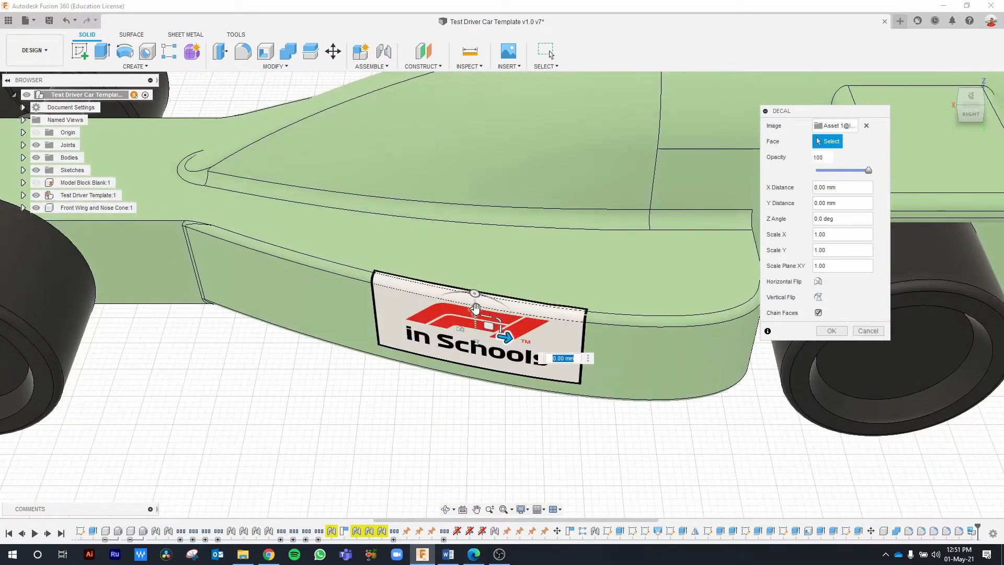
drag(476, 305, 476, 316)
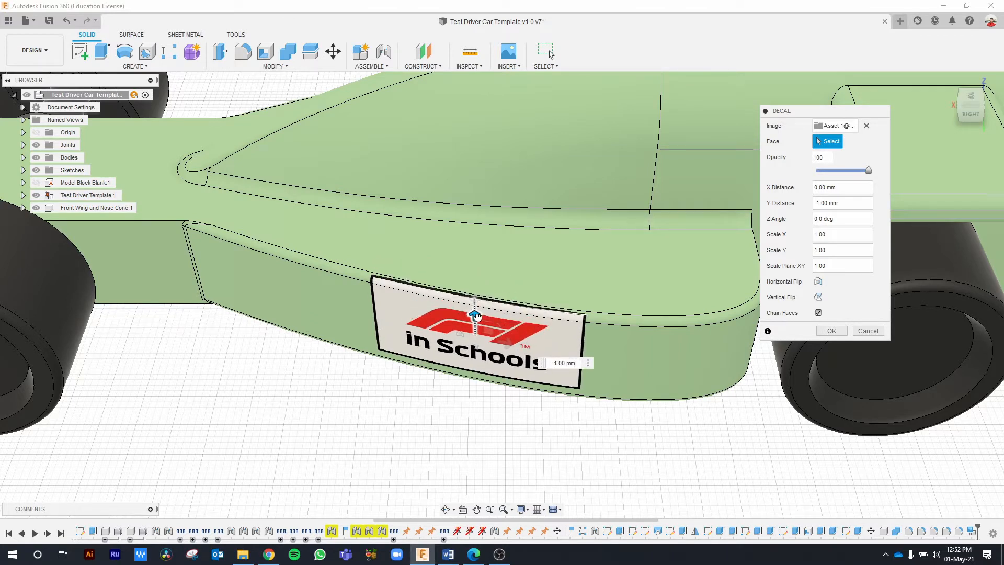
drag(476, 315, 476, 316)
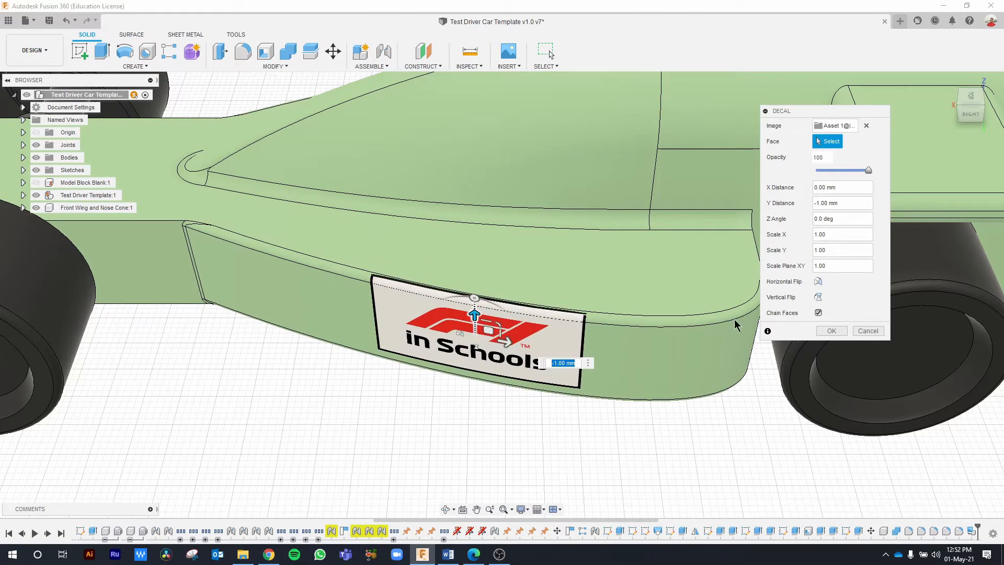
click(818, 313)
click(726, 330)
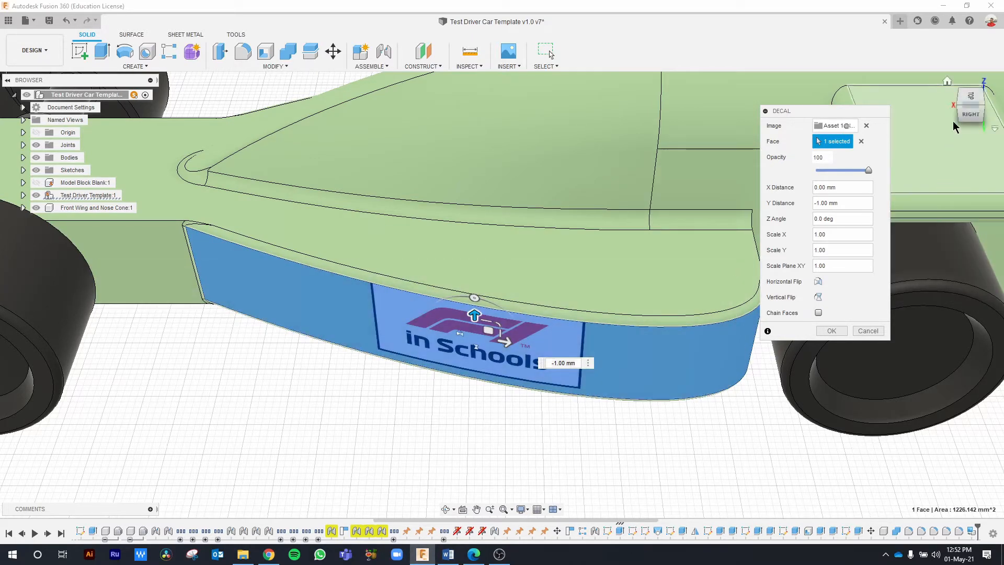
Fine-position the right sidepod decal at about -0.086 mm X and -0.268 mm Y, accept it, and view the whole car.
click(970, 112)
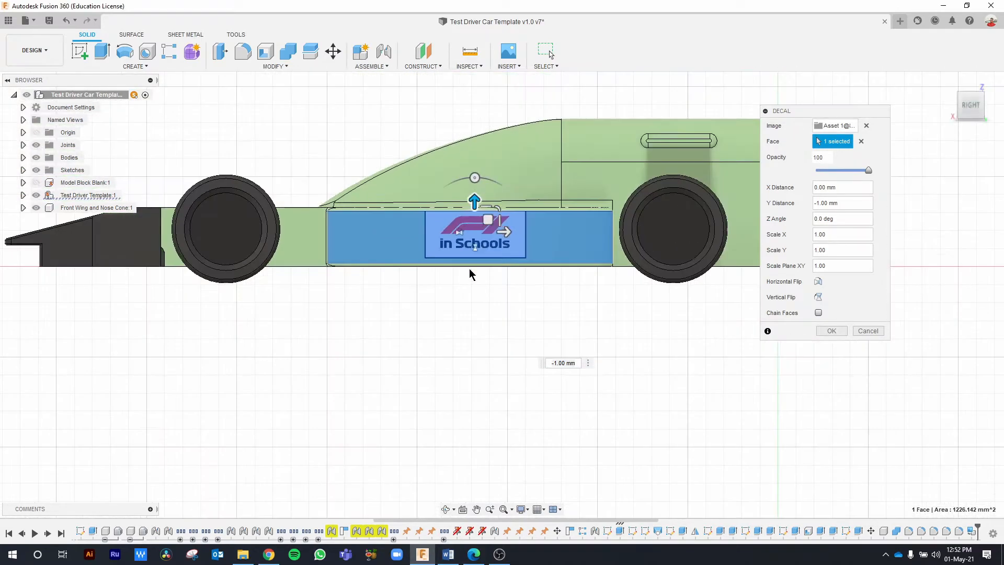
scroll(470, 261, up, 5)
drag(453, 205, 470, 255)
scroll(455, 230, up, 4)
scroll(469, 255, down, 4)
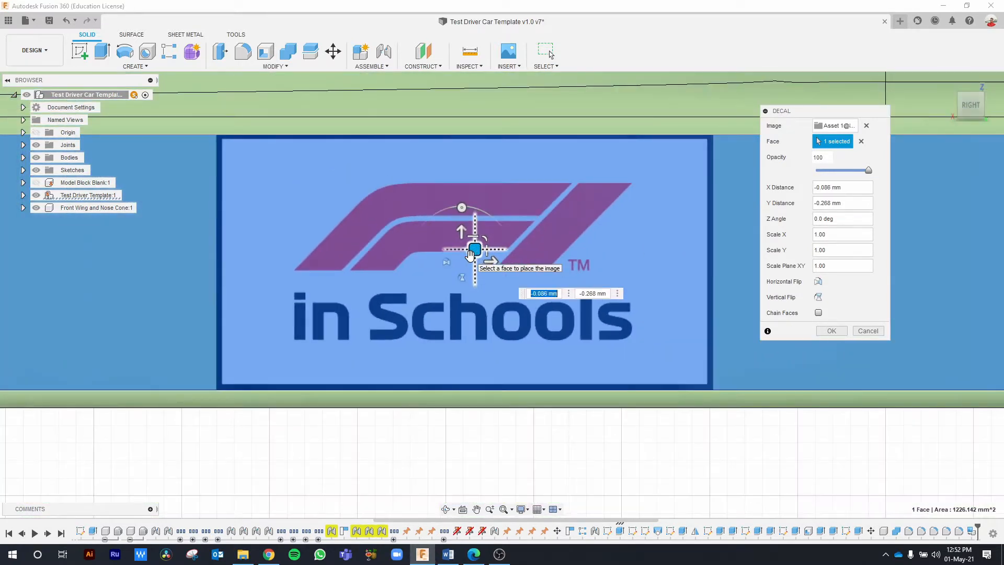
click(832, 331)
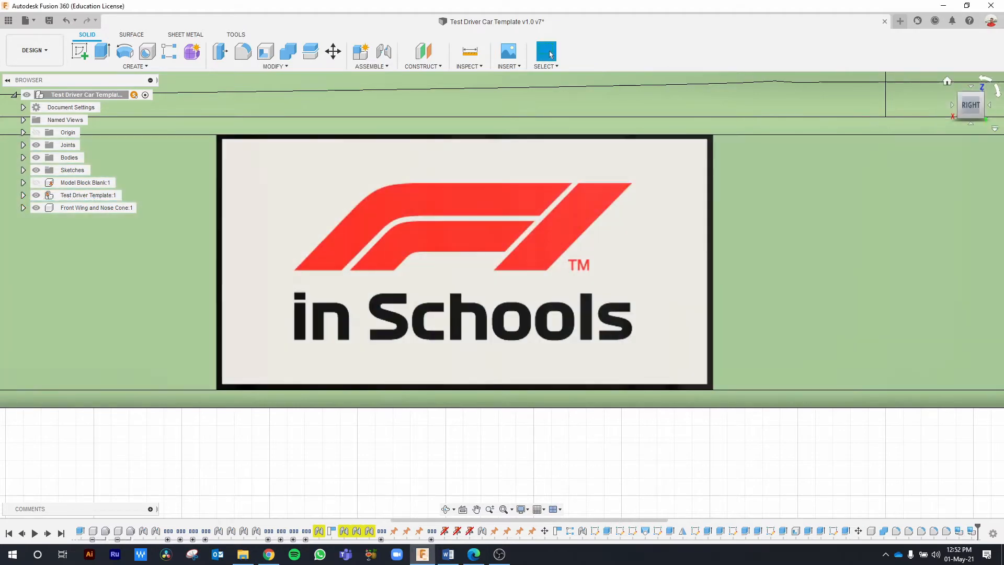
click(948, 81)
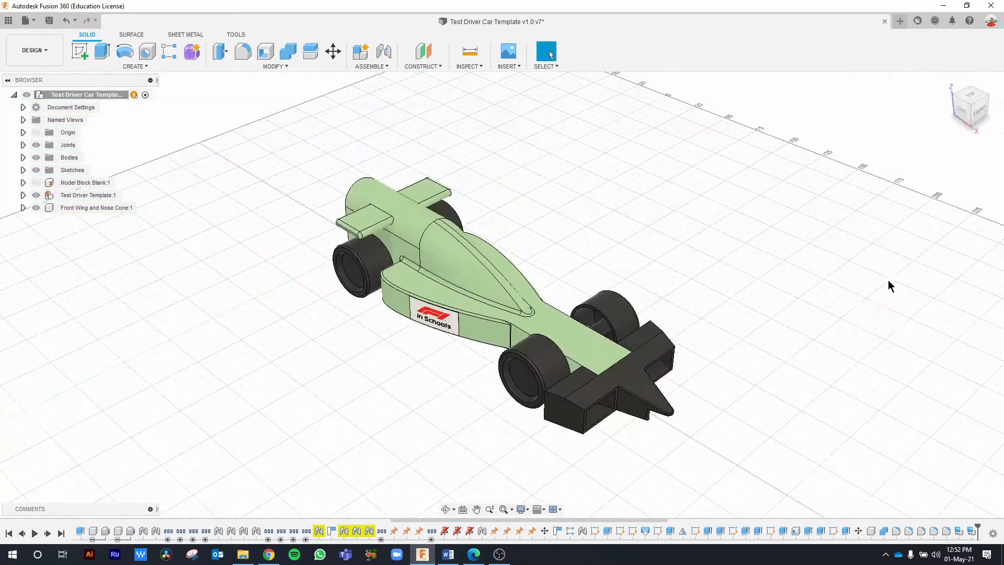
scroll(413, 314, up, 3)
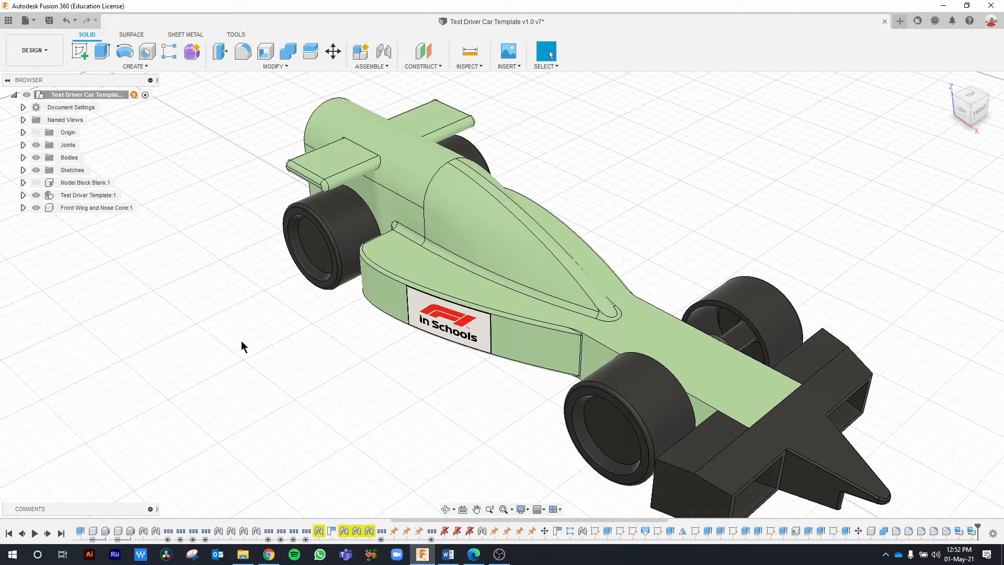
Insert the image 9251 YiS ADNOC - Lockups - White Back.png from the computer as a decal on the left rear wing's top face.
click(970, 97)
middle_drag(579, 209, 581, 332)
scroll(581, 331, down, 1)
scroll(505, 224, up, 8)
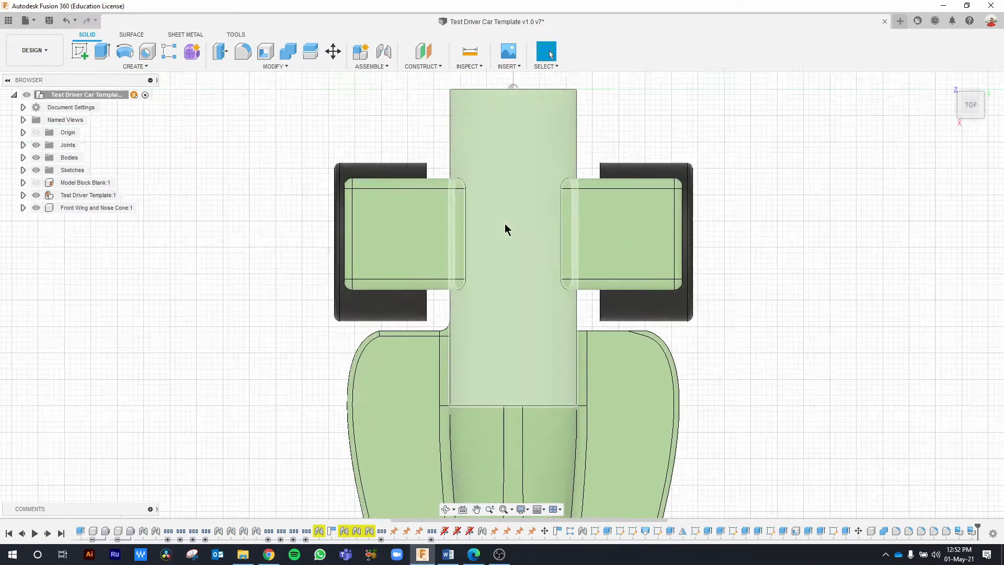
click(317, 246)
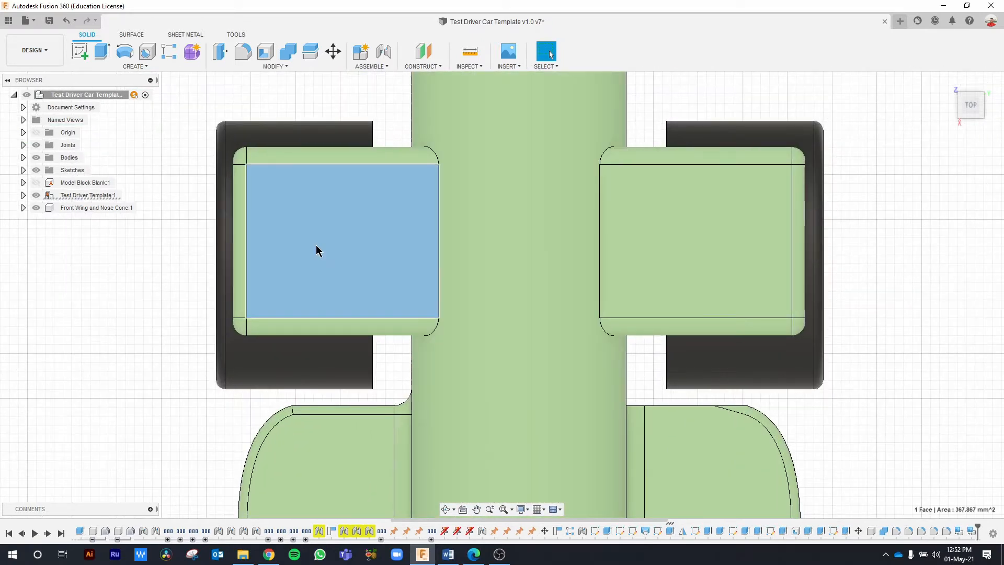
right_click(331, 227)
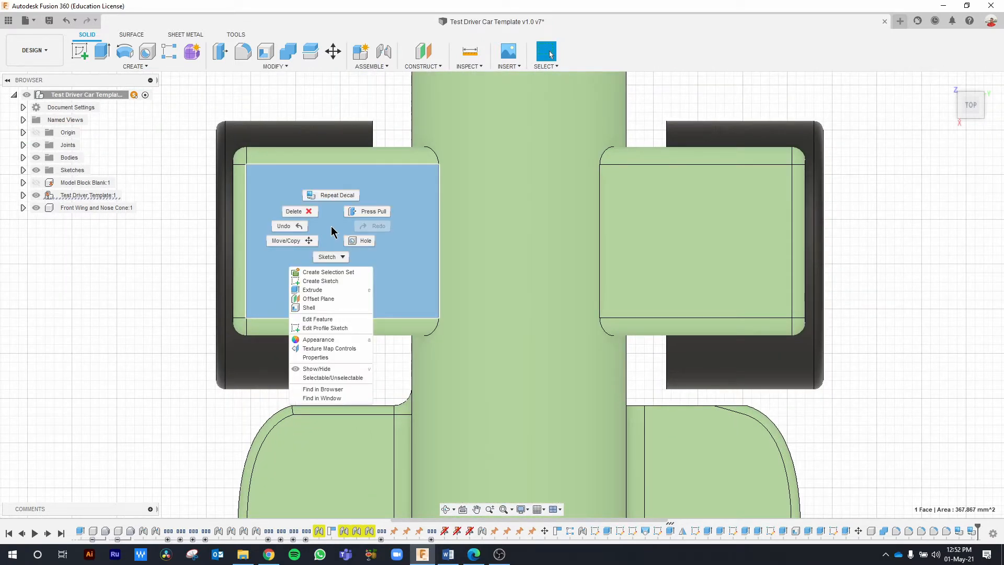
key(Escape)
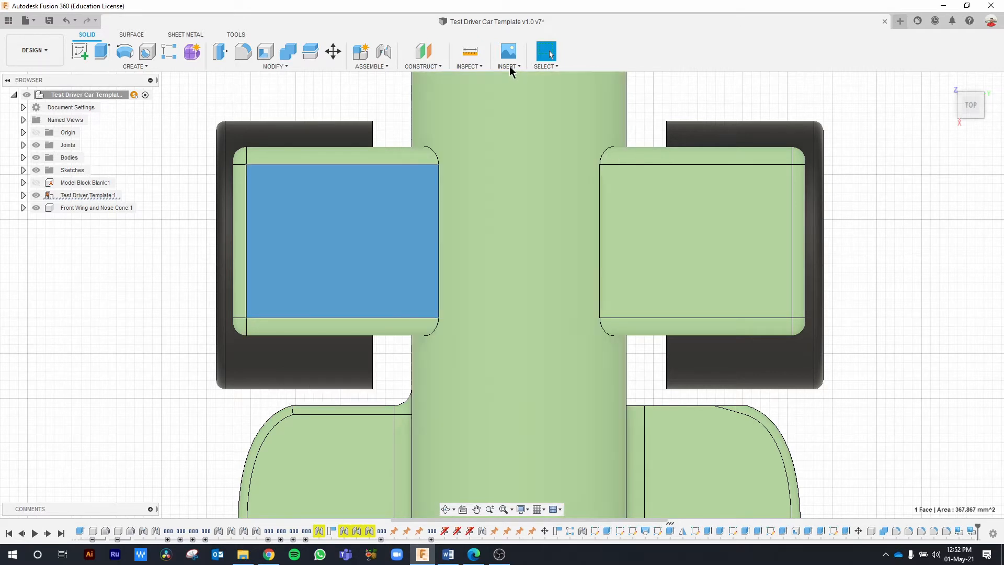
click(521, 67)
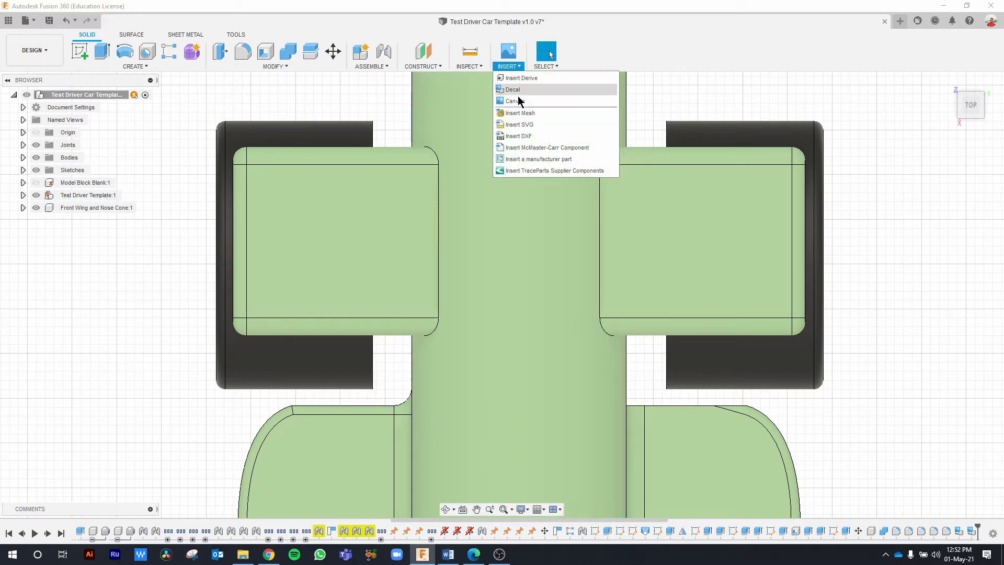
click(520, 90)
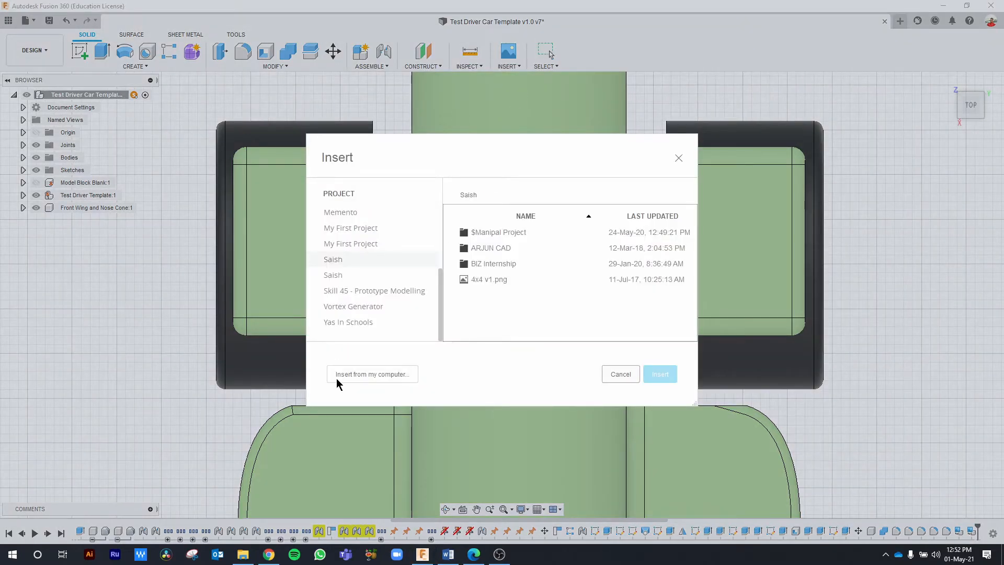
click(337, 377)
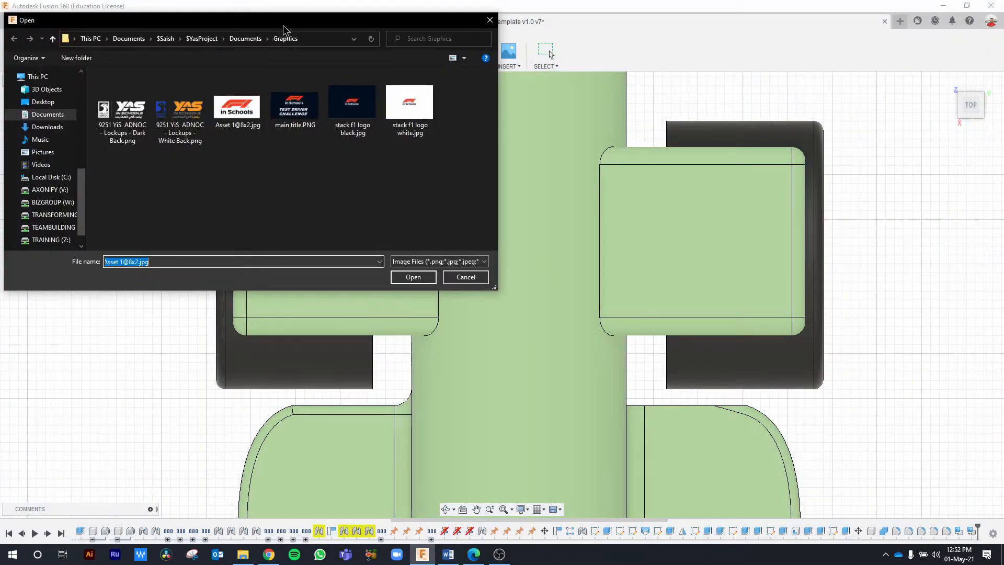
drag(284, 25, 567, 50)
click(463, 133)
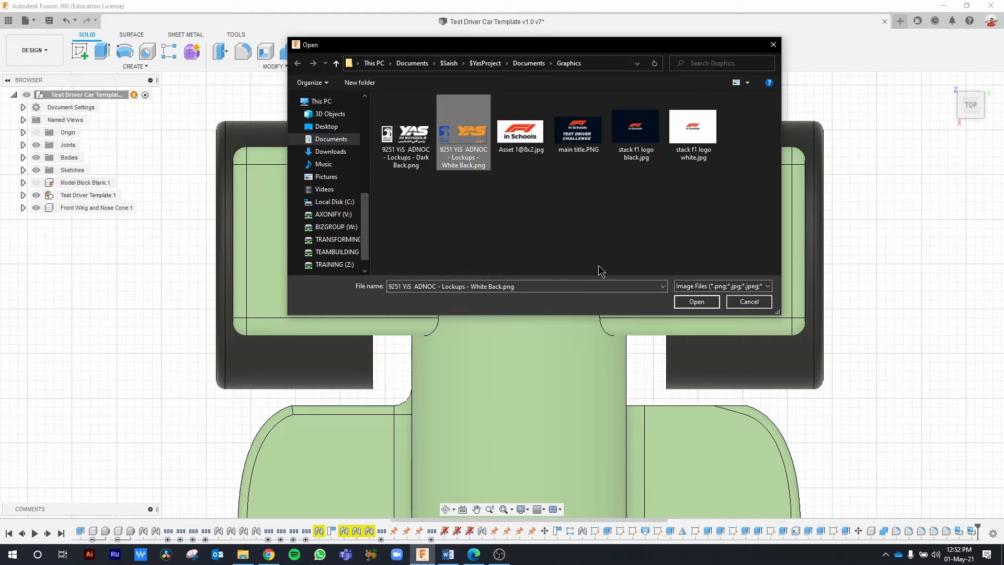
click(699, 302)
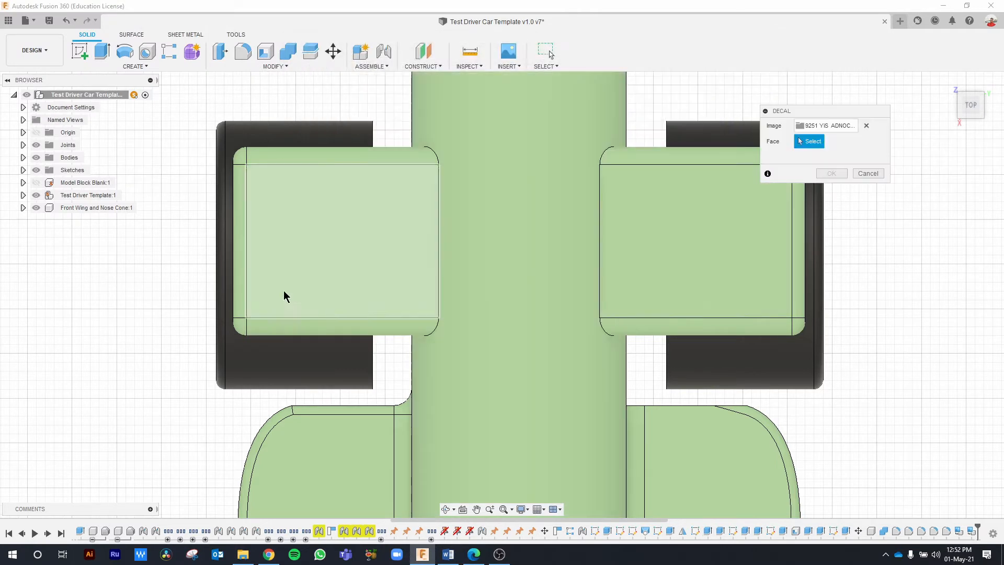
click(309, 225)
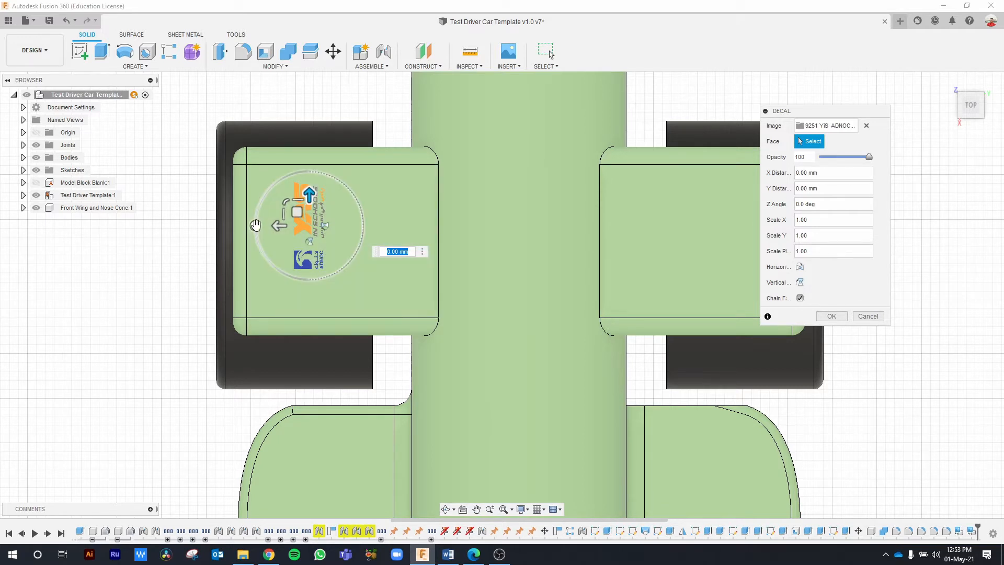
Rotate the left rear wing decal upright and move it 4 mm in X and -3 mm in Y.
click(255, 224)
drag(255, 225, 309, 188)
drag(340, 225, 379, 225)
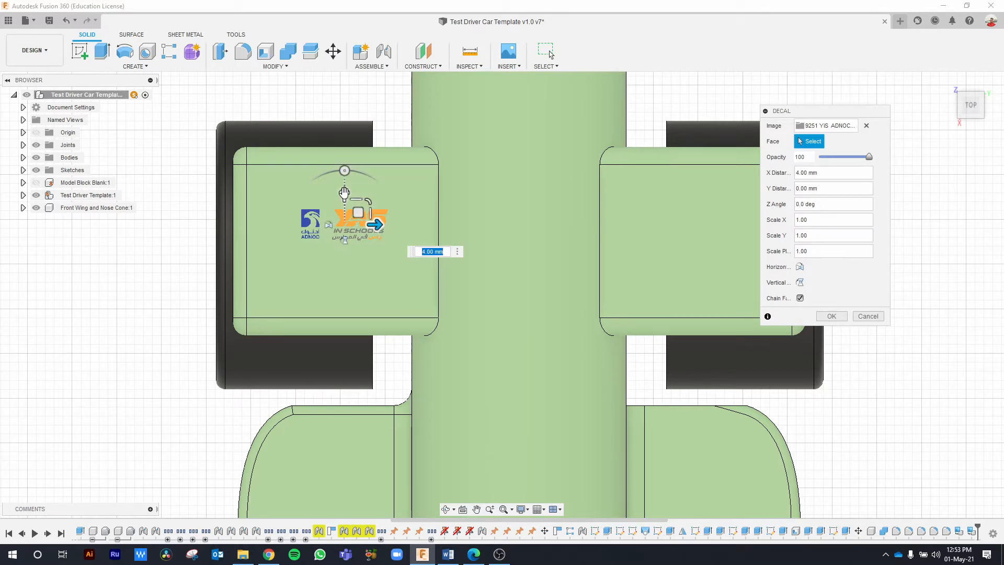
drag(345, 194, 334, 222)
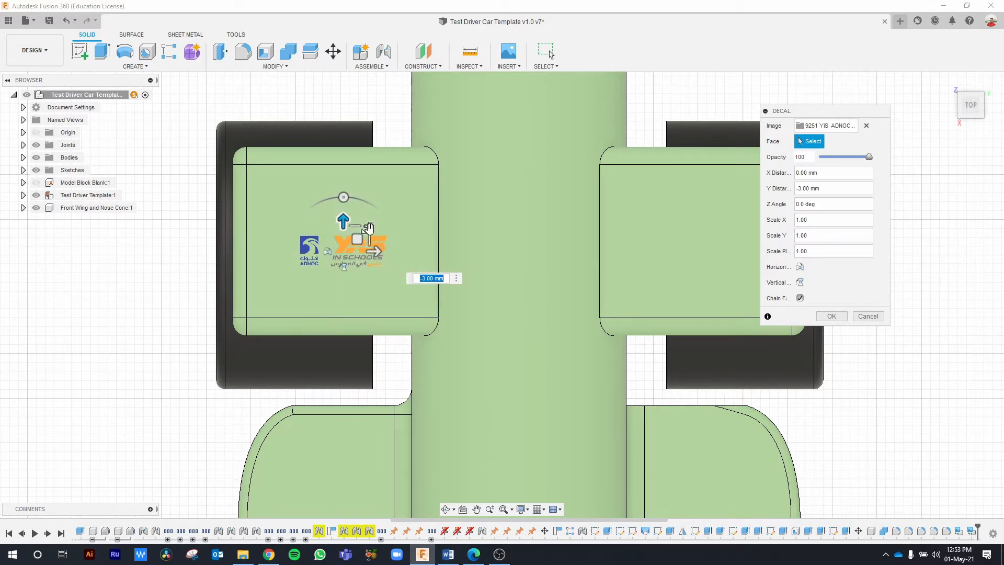
Scale the left rear wing decal uniformly to 2 and accept it.
click(368, 227)
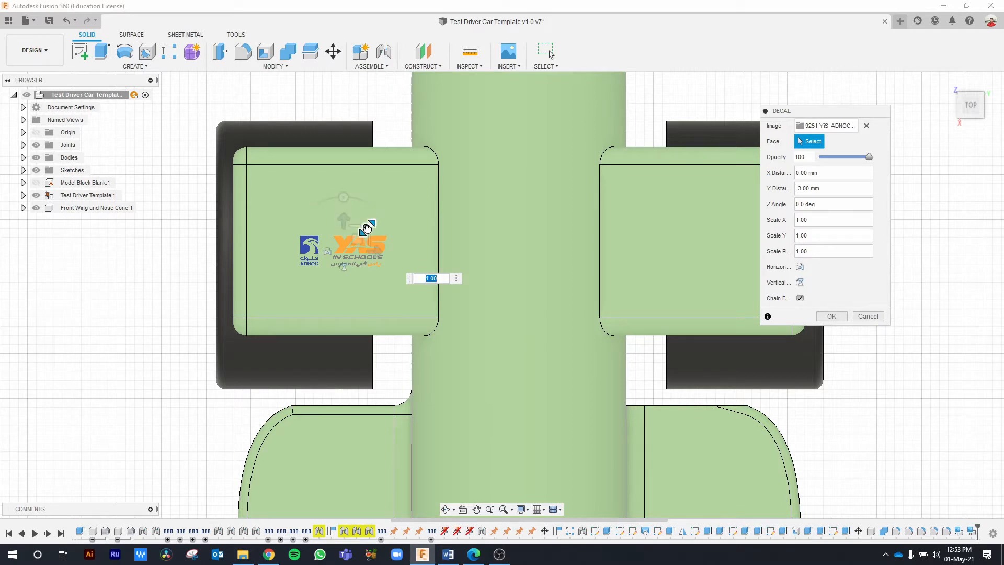
drag(367, 226, 392, 208)
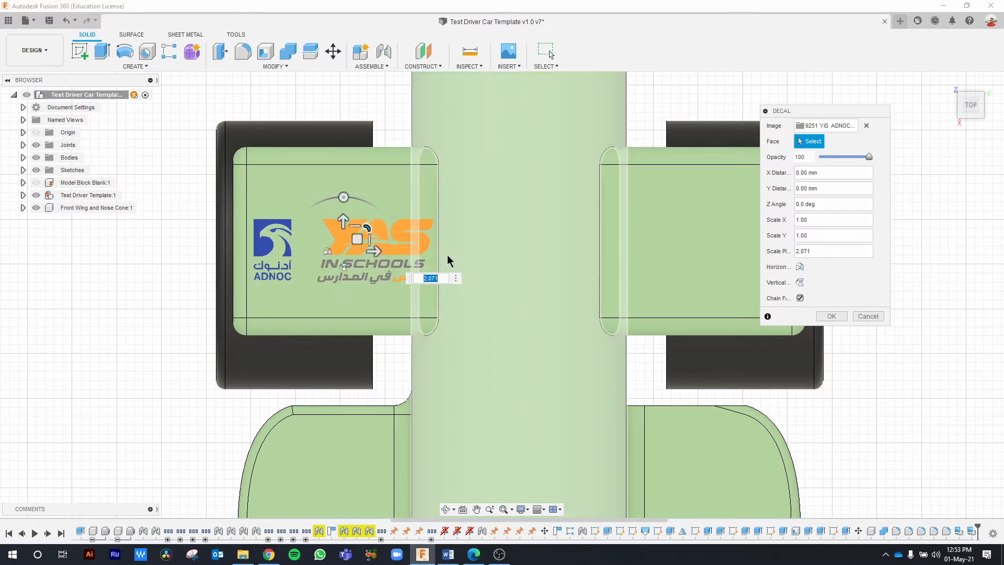
text(2)
key(Return)
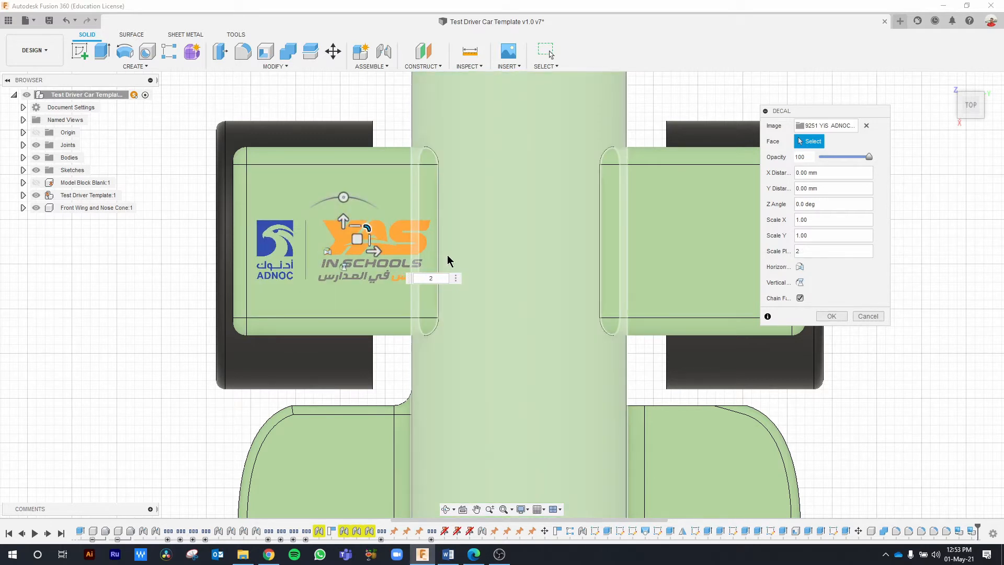
key(Return)
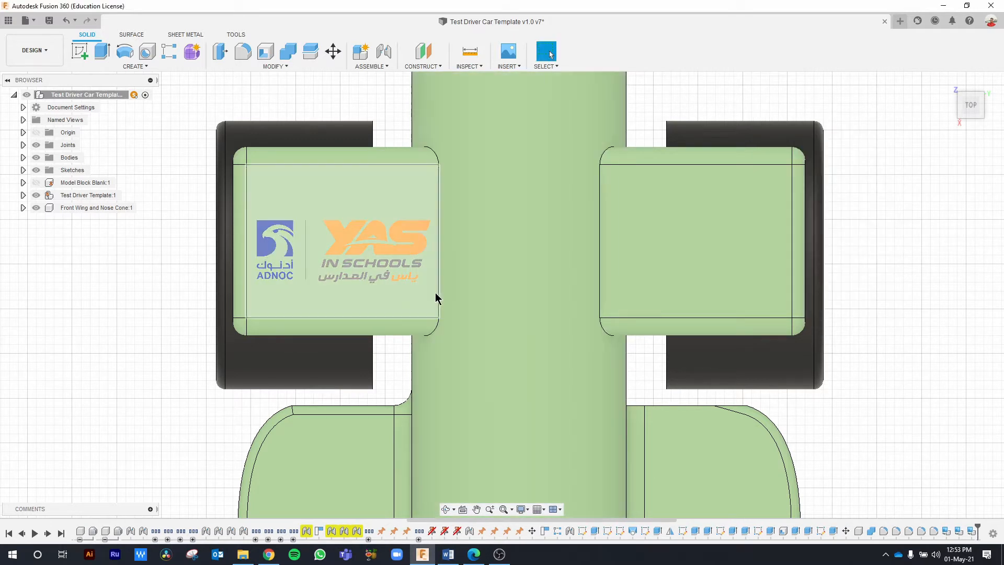
click(376, 262)
key(Escape)
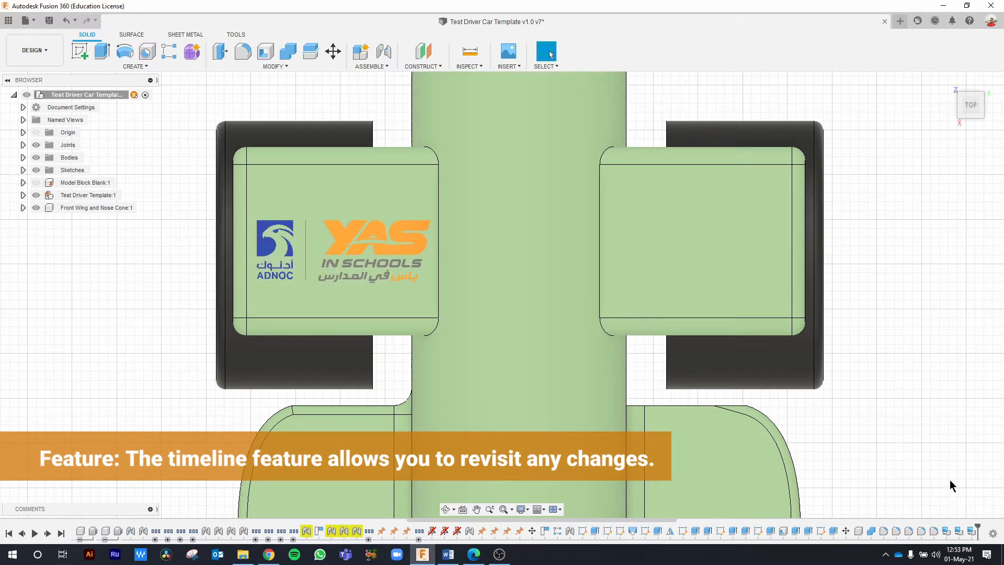
Edit the left rear wing decal to a Y distance of 1 mm with face chaining off.
double_click(972, 532)
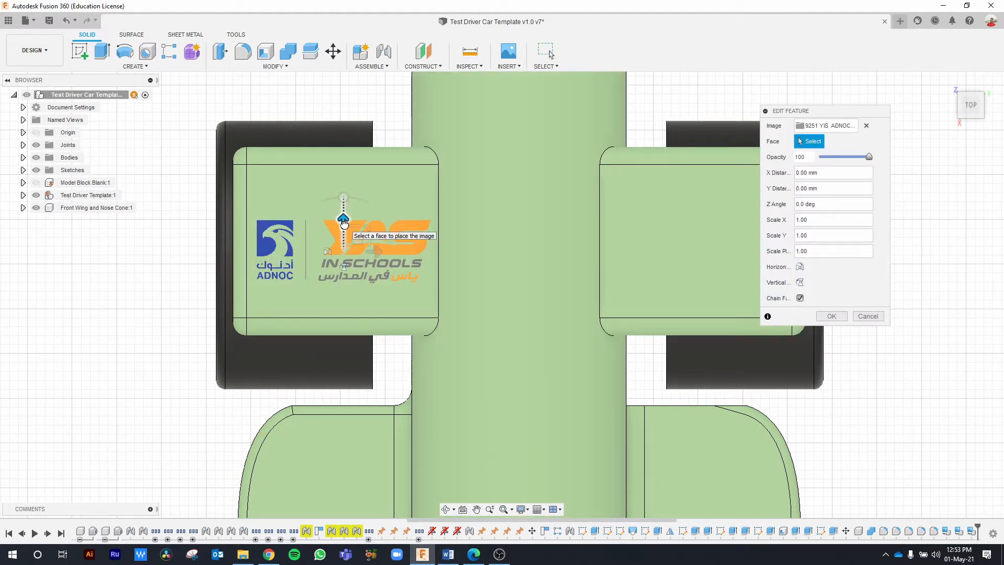
drag(343, 221, 346, 215)
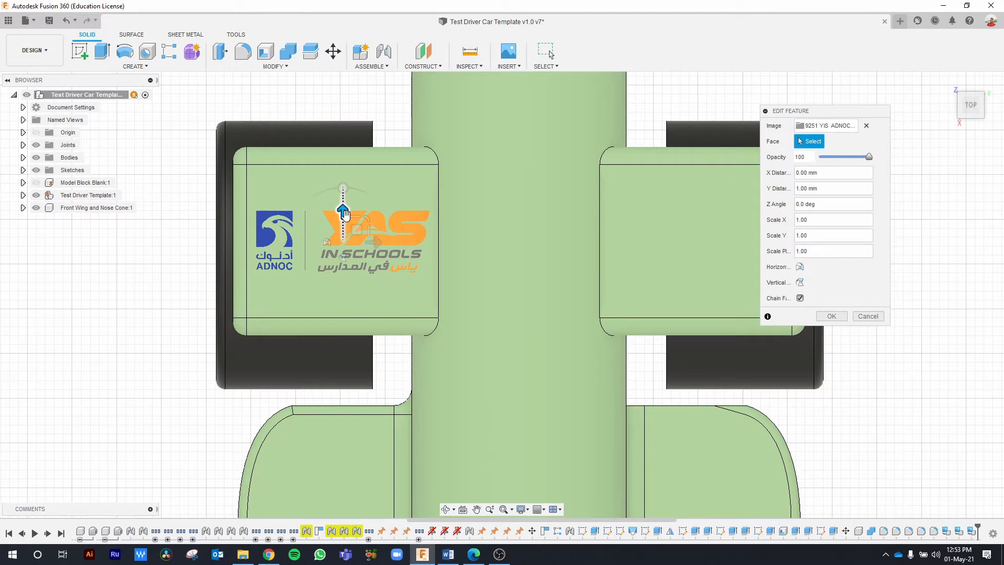
click(800, 299)
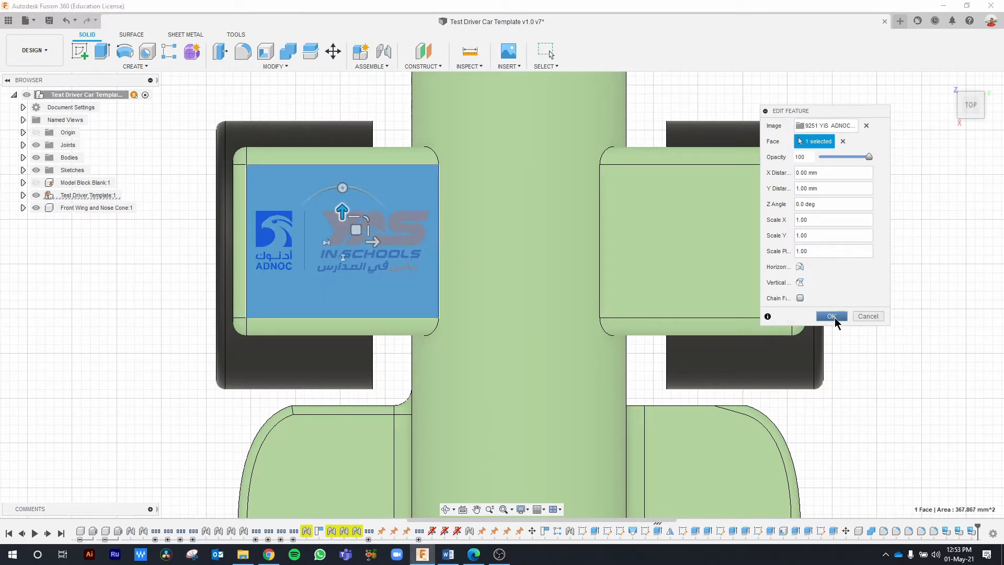
click(832, 316)
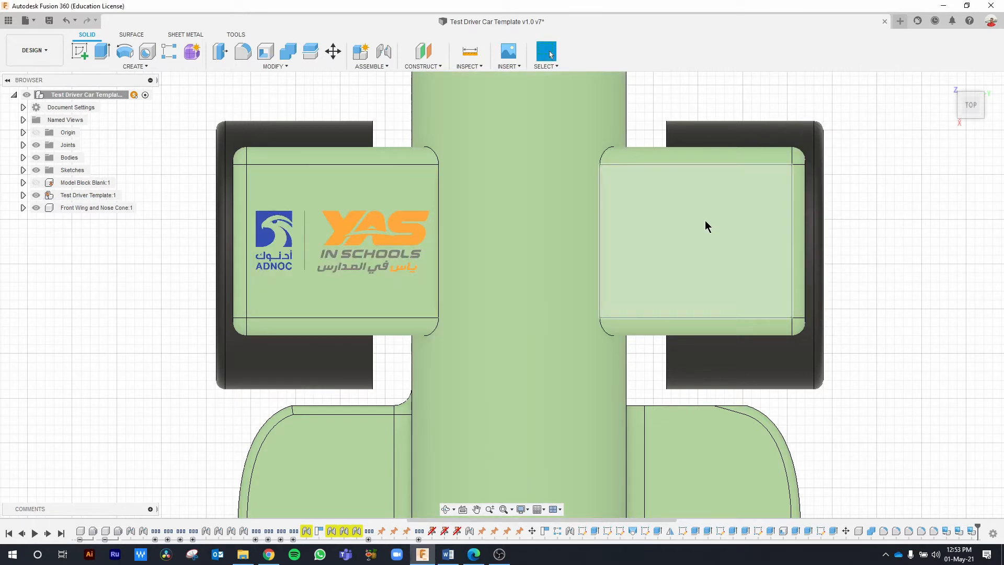
Insert the image 9251 YiS ADNOC - Lockups - White Back.png from the computer as a decal on the right rear wing's top face.
click(508, 66)
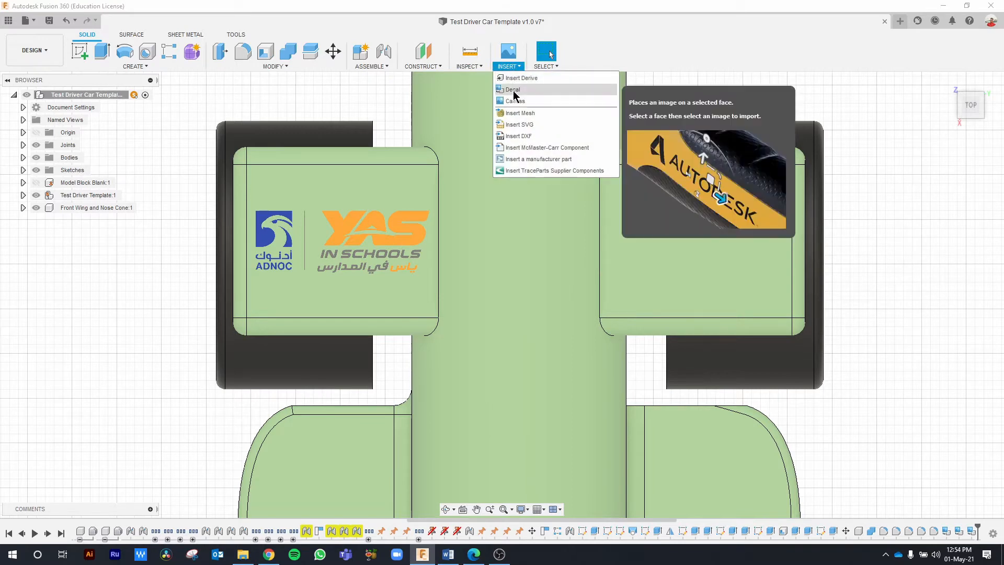
click(514, 95)
click(325, 385)
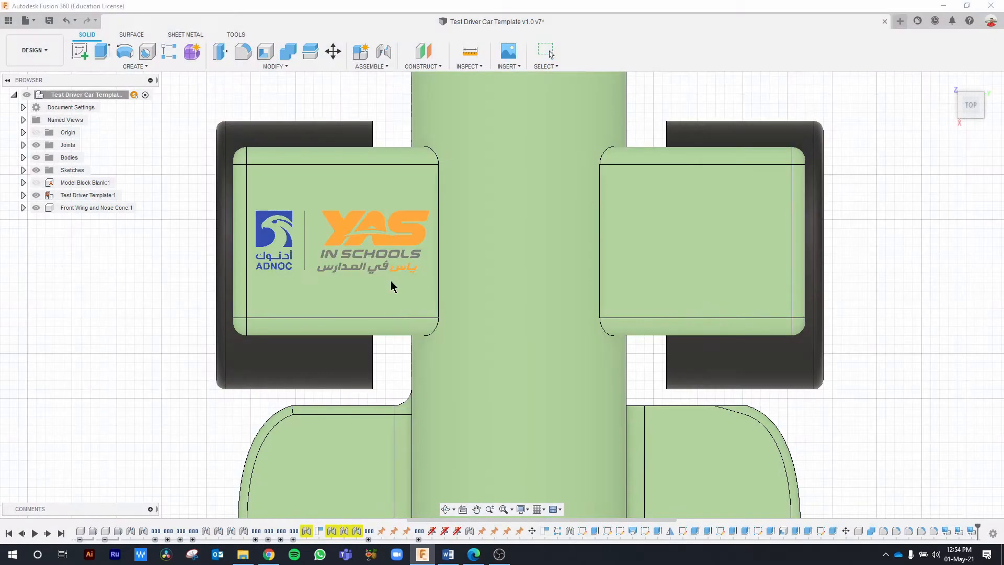
double_click(454, 134)
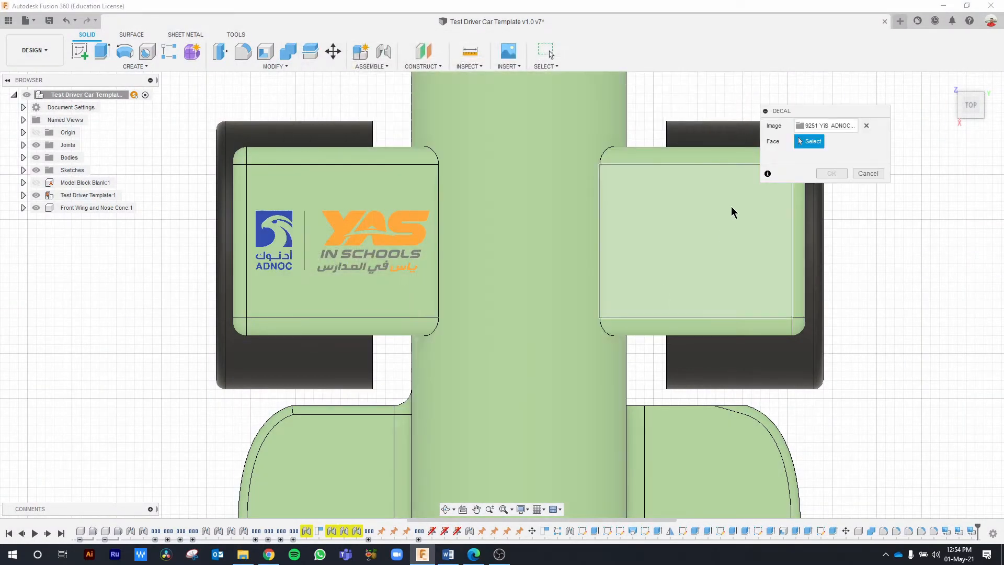
click(731, 207)
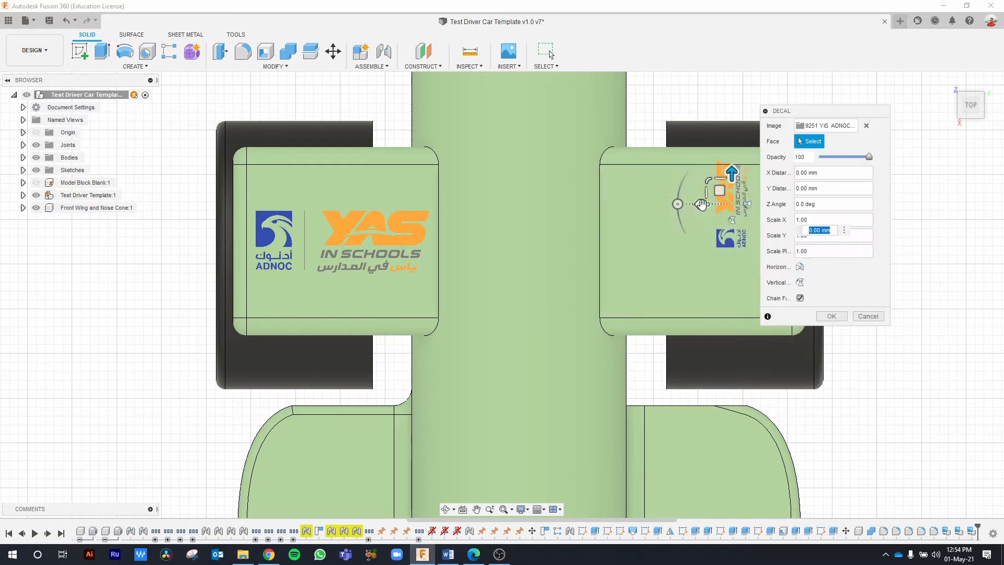
Rotate the right rear wing decal by -90 degrees and centre it on the face, with a Y distance of -5 mm.
scroll(654, 278, down, 1)
middle_drag(654, 277, 569, 310)
scroll(569, 310, up, 1)
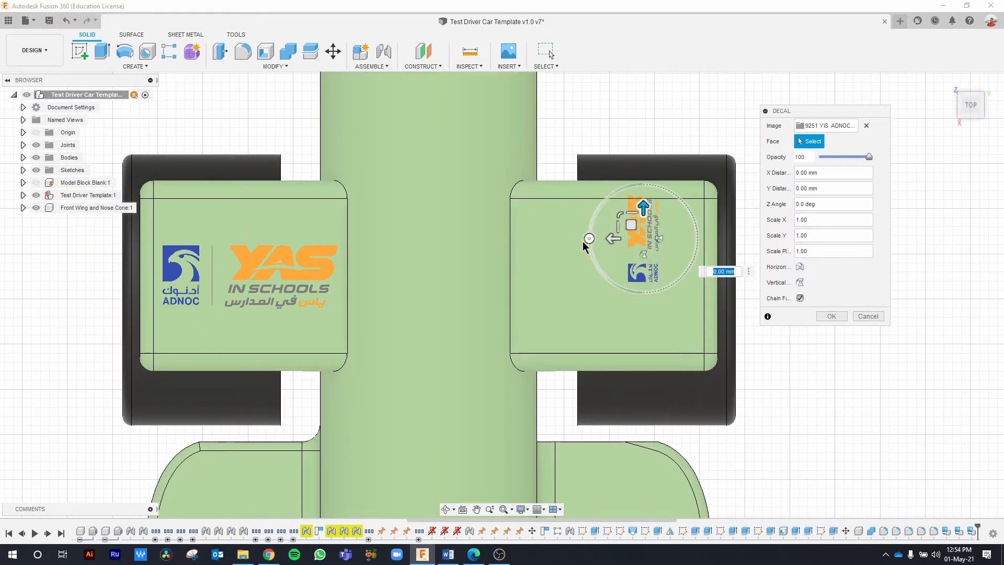
drag(589, 239, 644, 184)
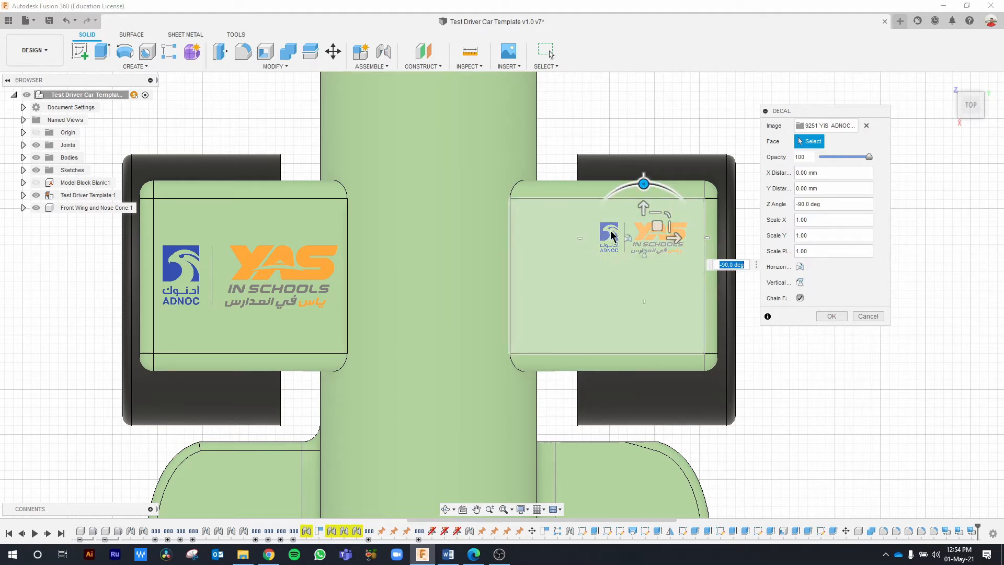
drag(658, 226, 606, 254)
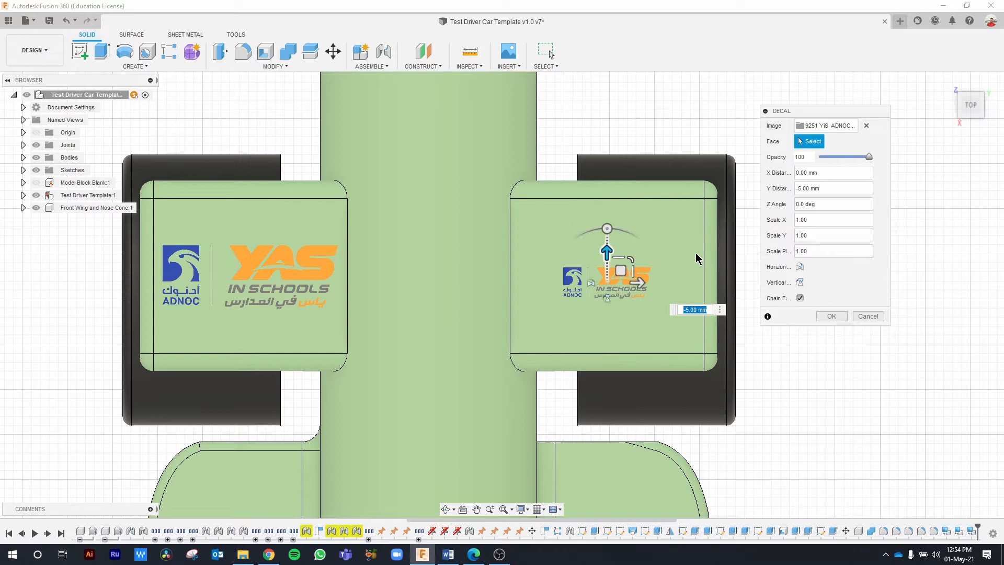
Limit the right rear wing decal to its top face with face chaining off, scale it uniformly to 2 and accept it.
click(800, 298)
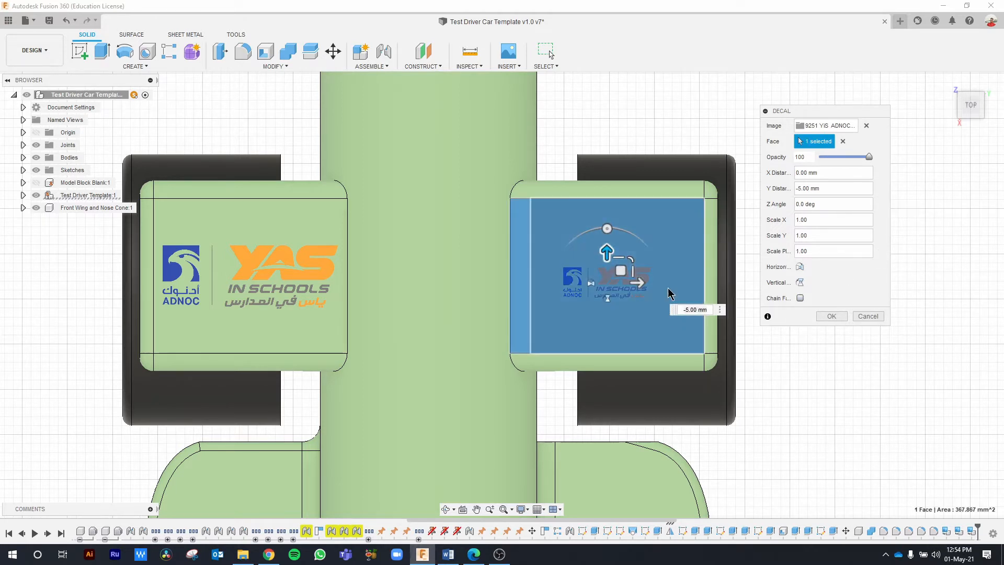
click(632, 259)
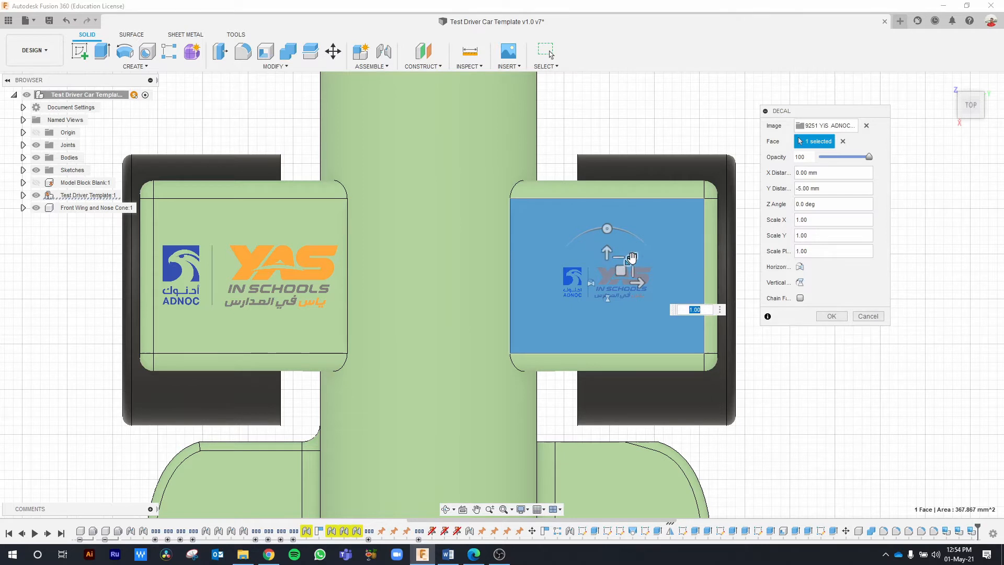
text(2)
key(Return)
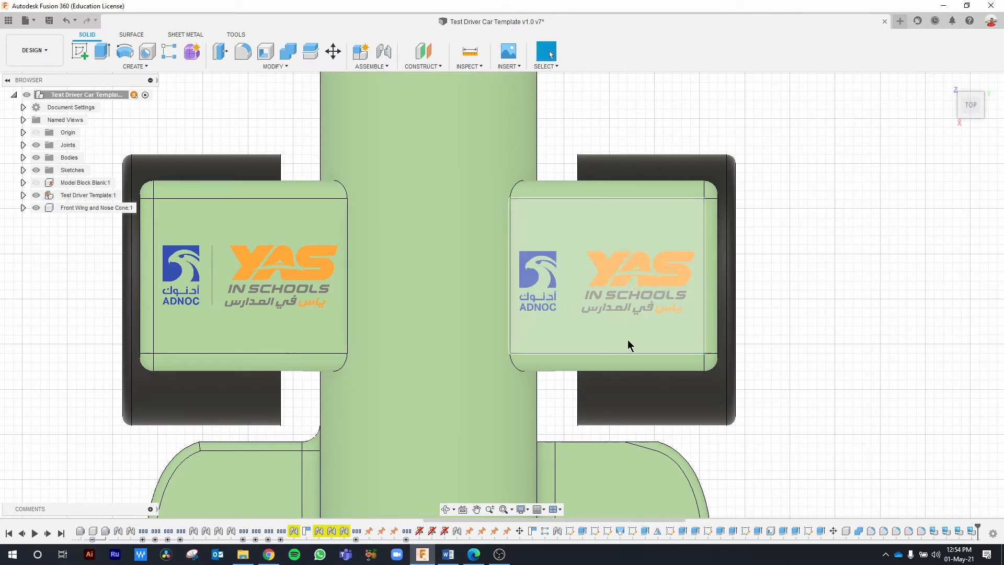
Edit the right rear wing decal to shift it slightly outward and 1 mm in Y, accept it, and view the whole car.
double_click(973, 531)
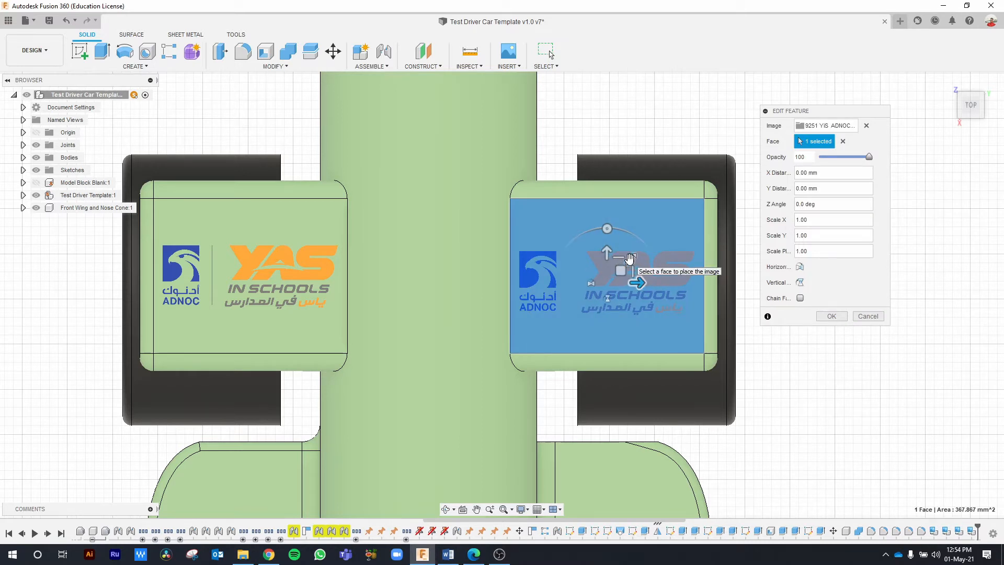
drag(638, 284, 644, 290)
drag(616, 257, 615, 243)
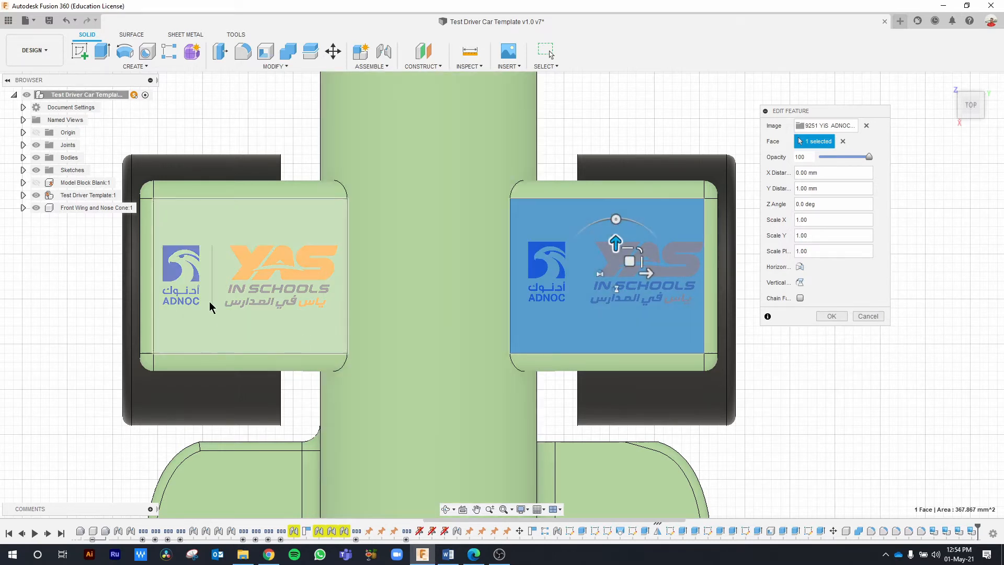
click(833, 318)
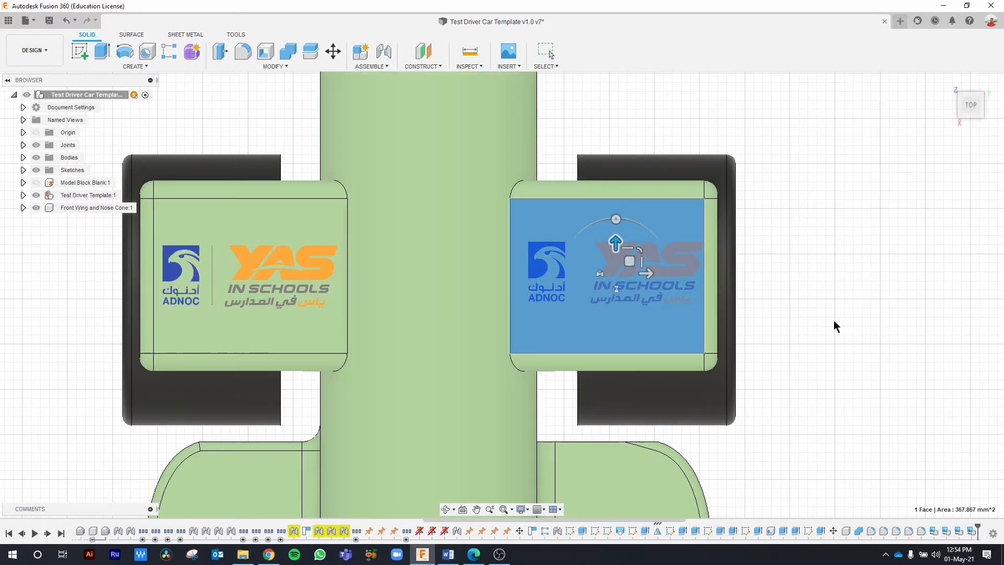
scroll(872, 343, down, 3)
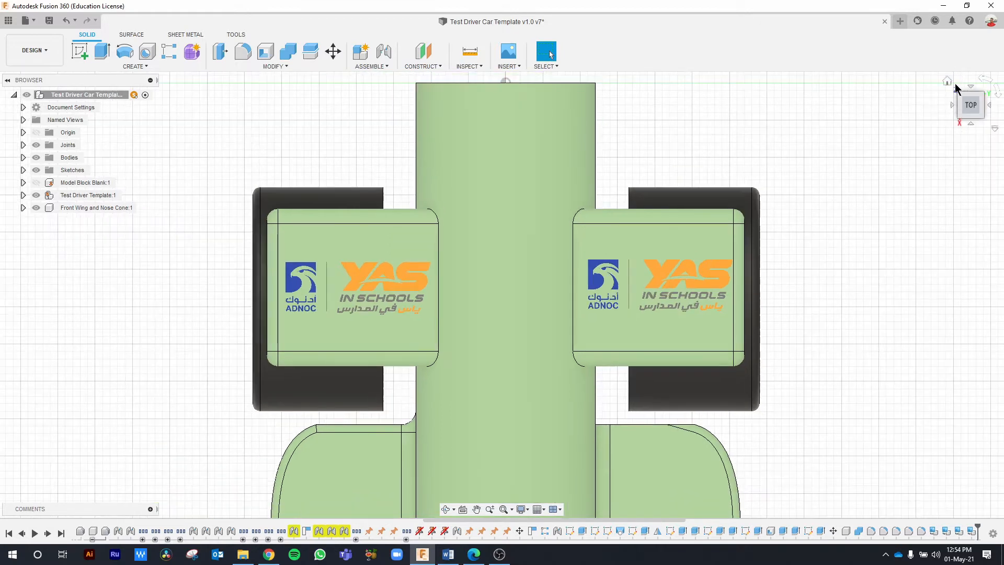
click(949, 82)
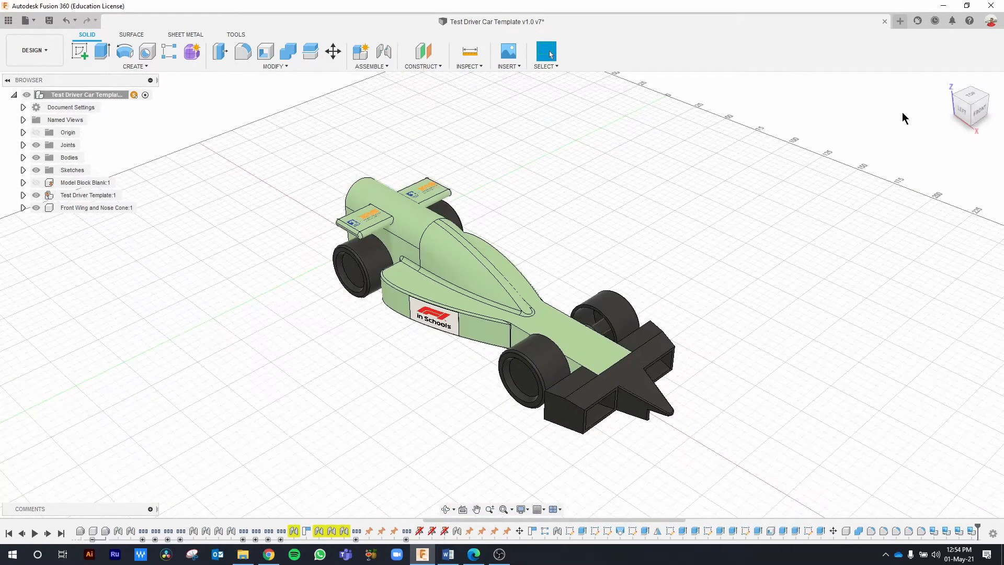
scroll(736, 263, up, 4)
middle_drag(642, 316, 652, 244)
scroll(654, 246, up, 3)
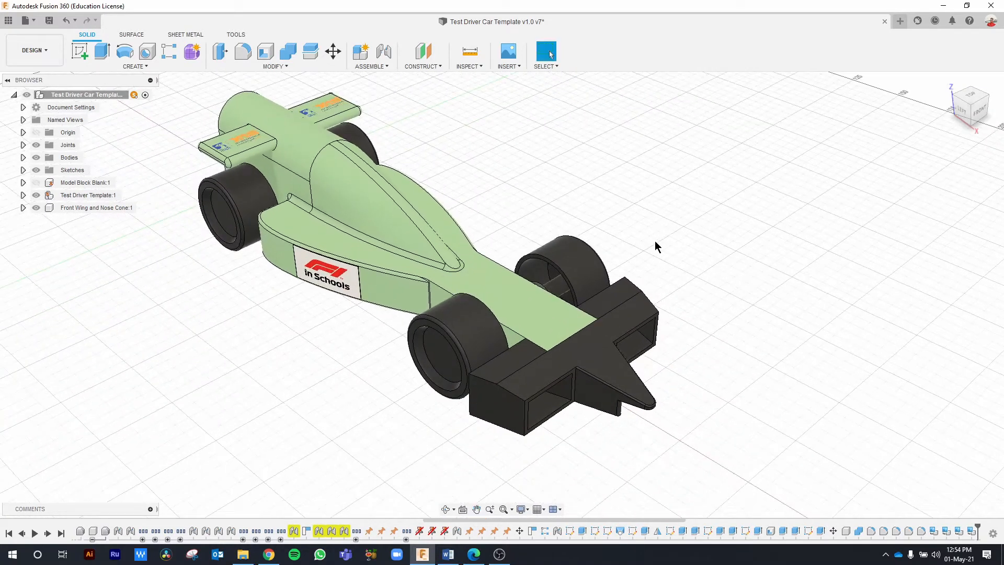
key(Escape)
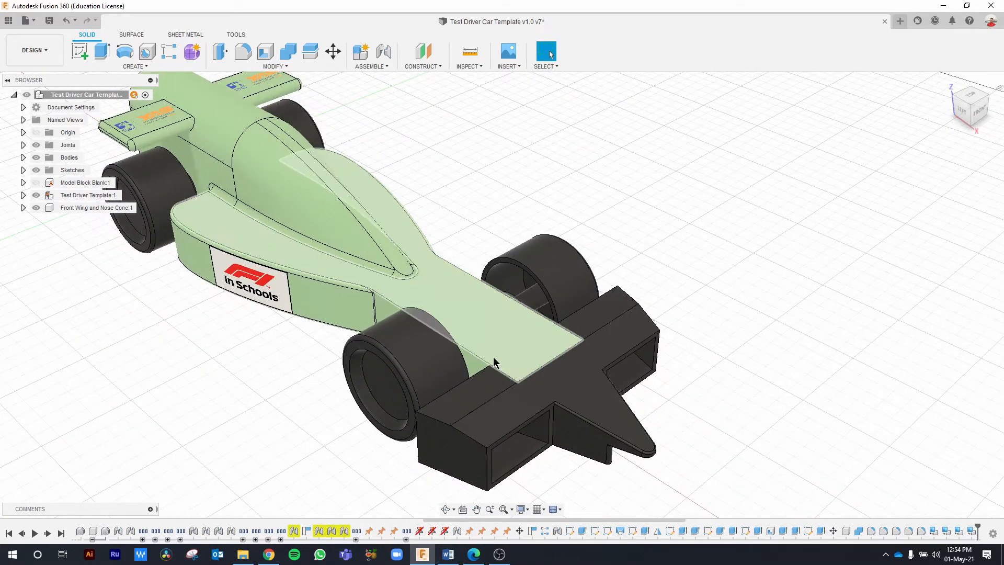
click(485, 313)
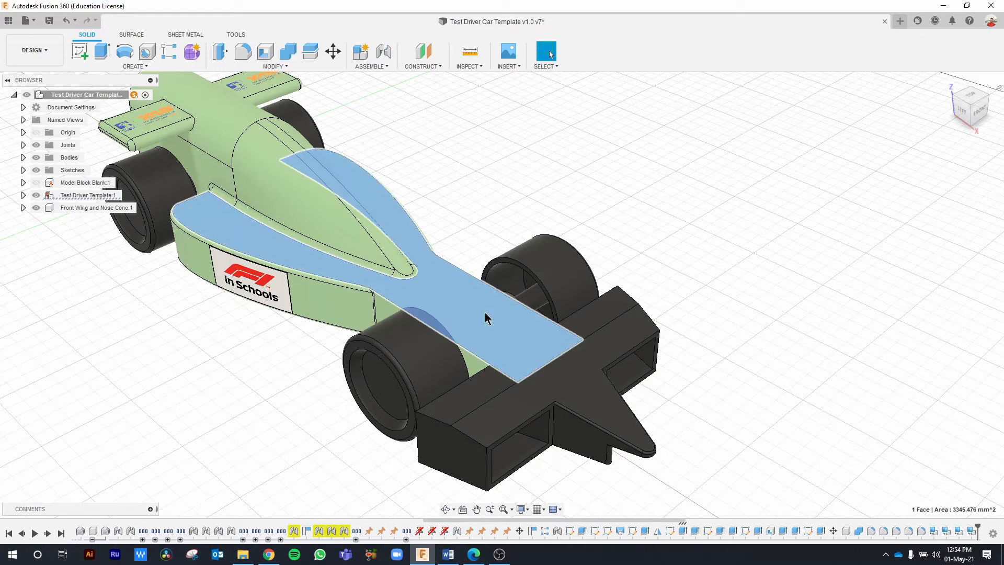
click(516, 67)
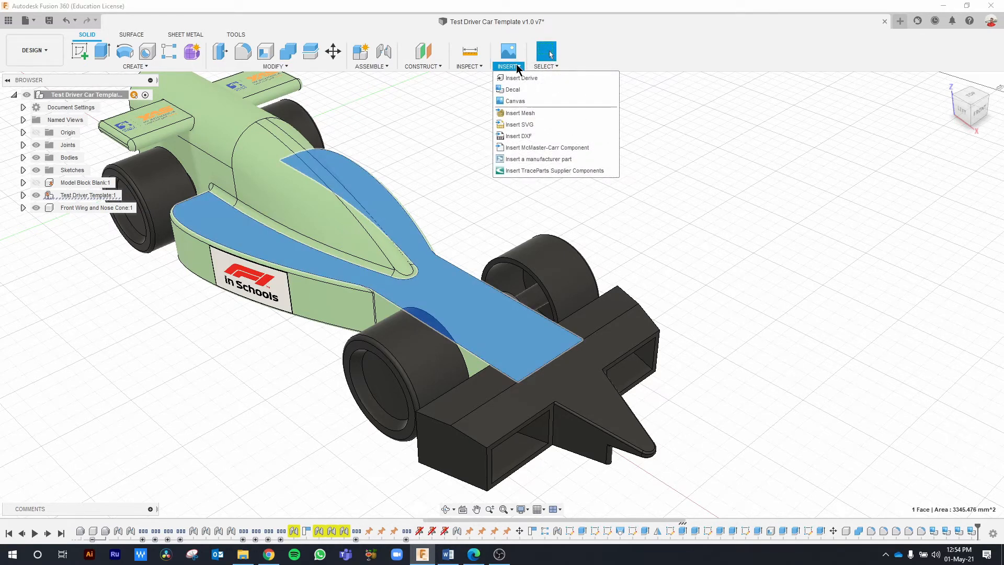
click(526, 99)
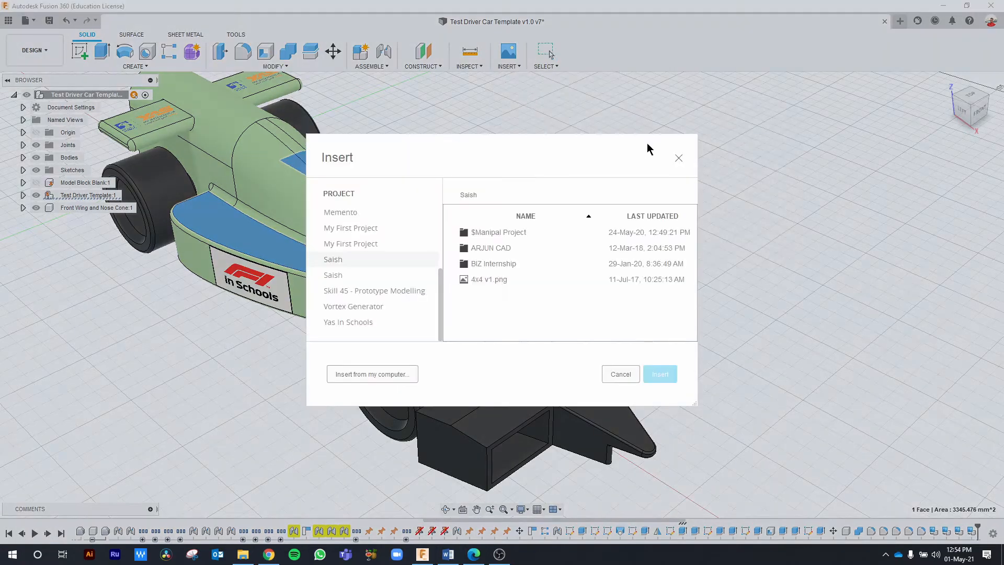
click(679, 158)
Insert the image 9251 YiS ADNOC - Lockups - Dark Back.png from the computer as a decal on the front body's top face, with face chaining off.
click(515, 66)
click(519, 95)
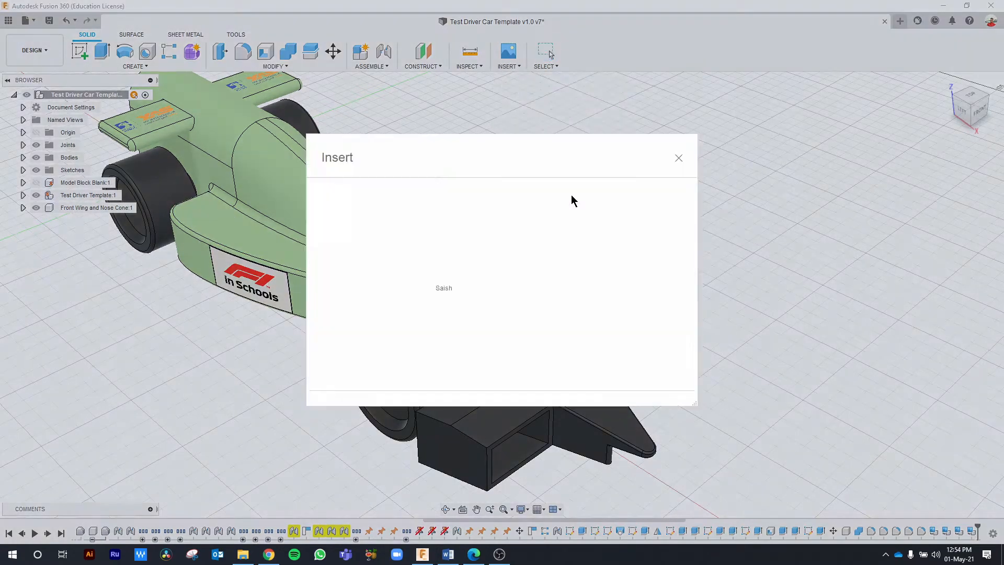
click(372, 375)
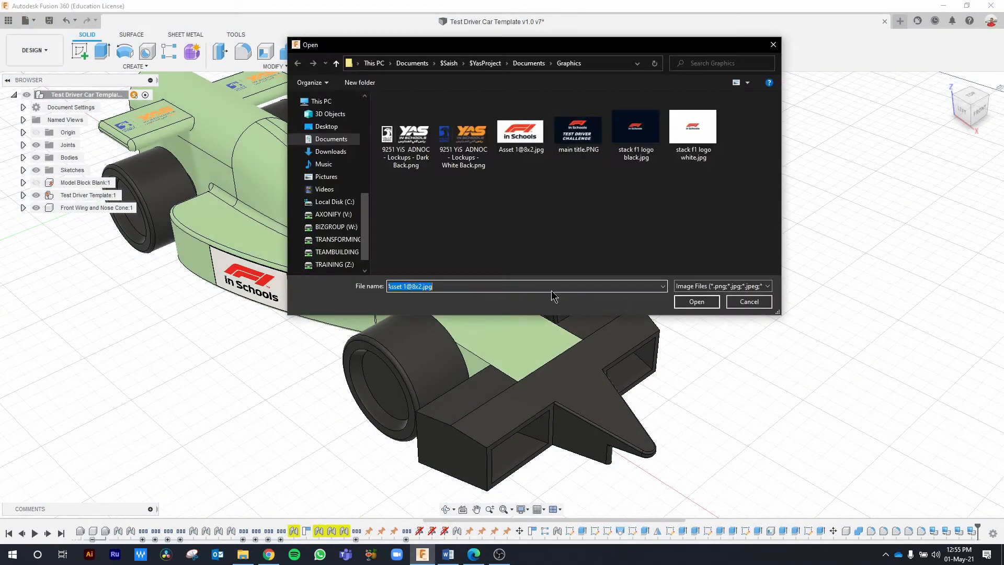
click(419, 152)
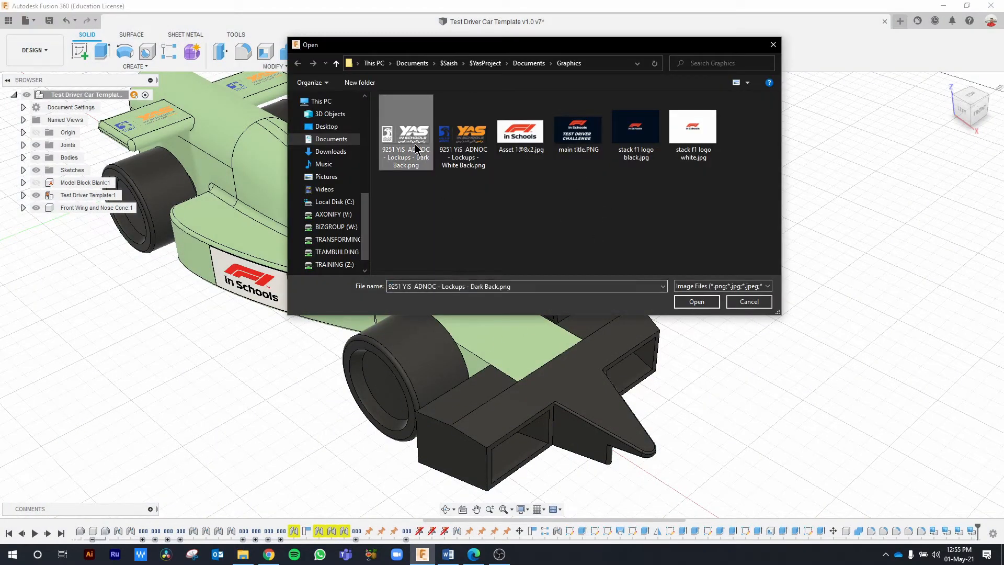
click(698, 302)
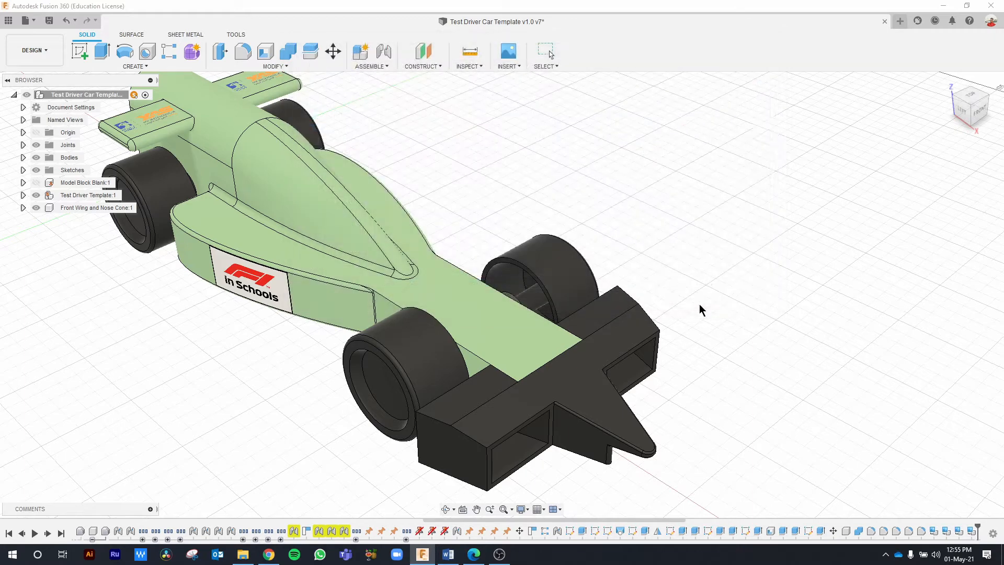
click(519, 342)
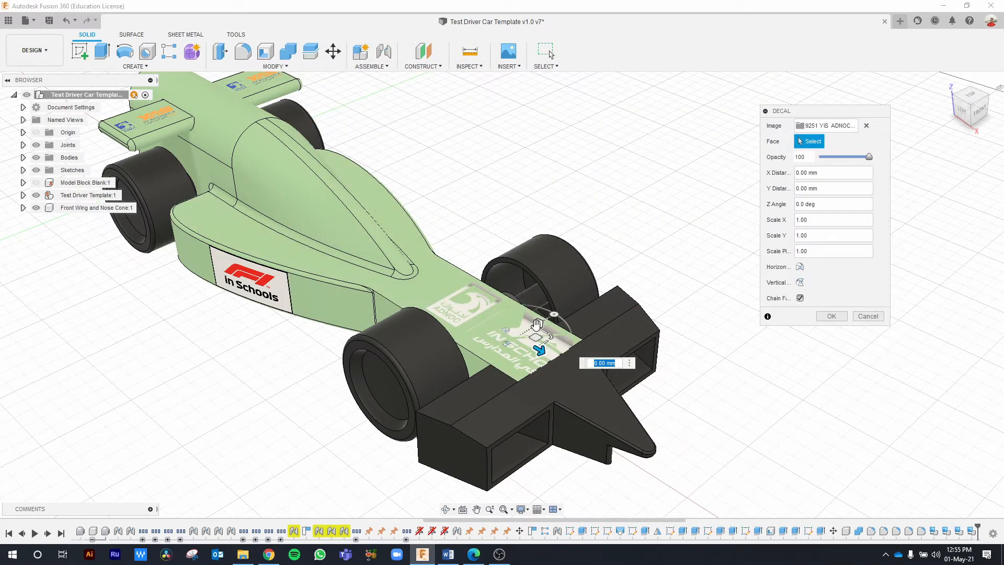
click(800, 298)
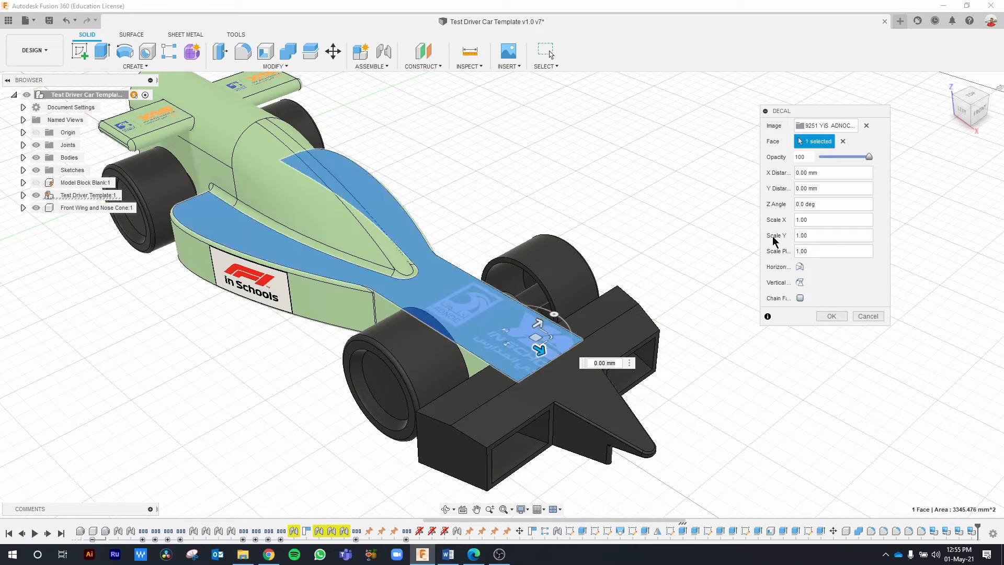
Rotate the front body decal by 90 degrees and slide it forward to the face's front edge, with an X distance of -1 mm.
click(948, 82)
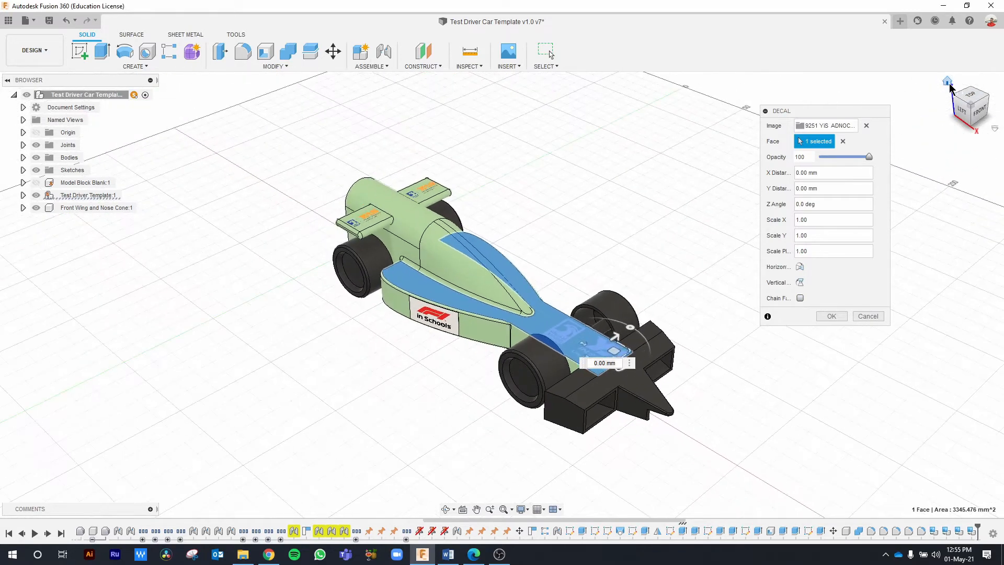
click(970, 94)
scroll(525, 438, up, 5)
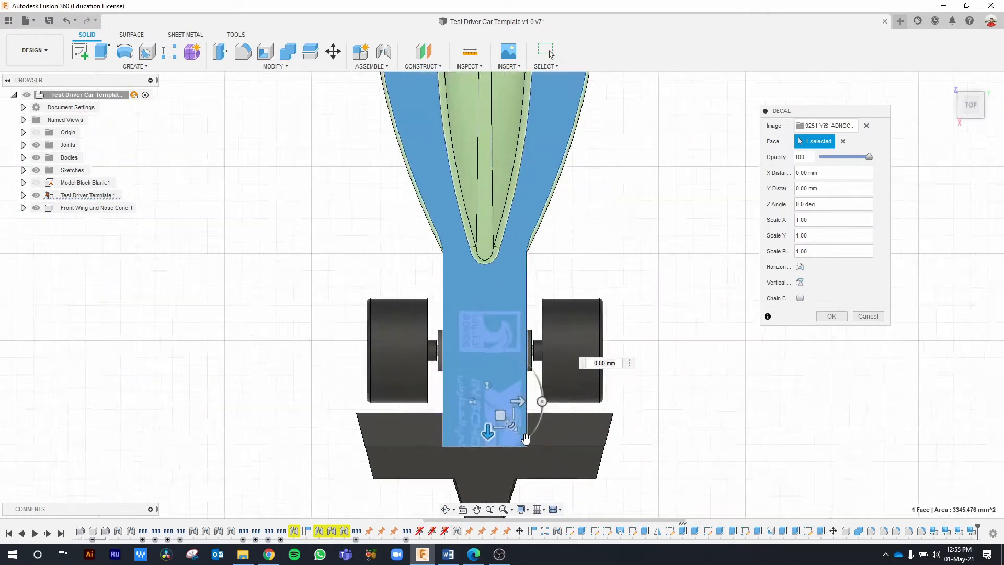
scroll(526, 439, up, 4)
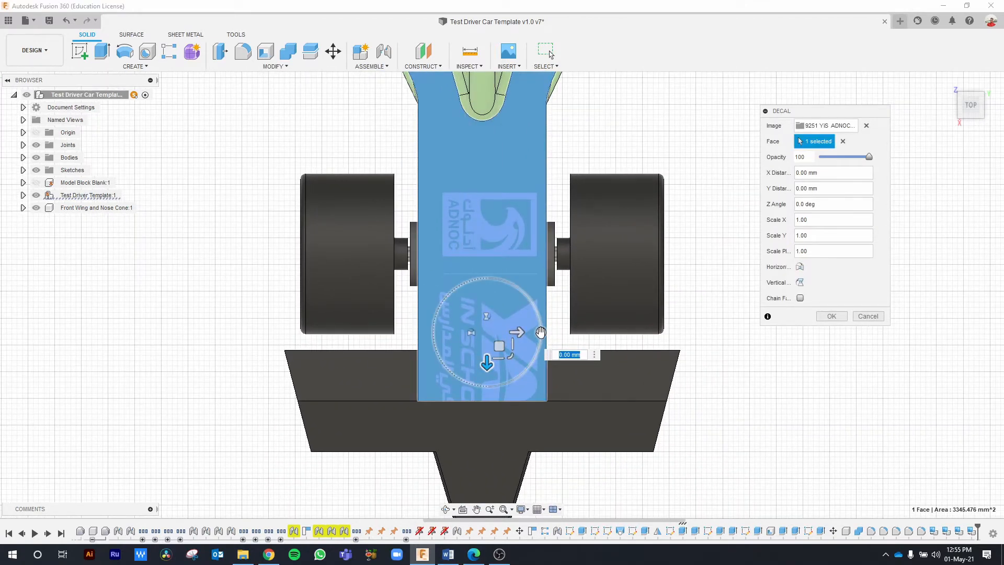
drag(541, 333, 486, 274)
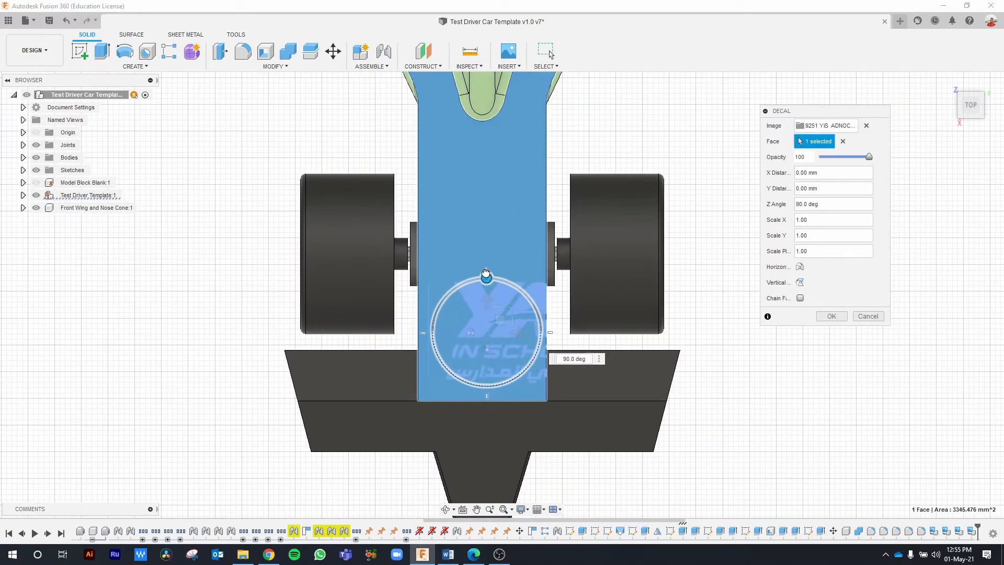
drag(511, 310, 515, 369)
scroll(516, 370, up, 2)
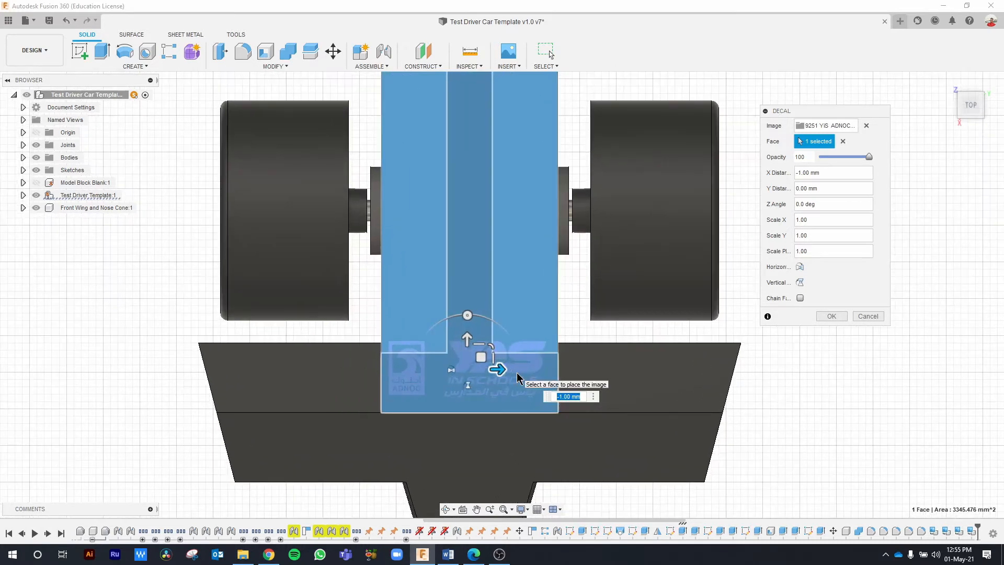
middle_drag(523, 418, 498, 371)
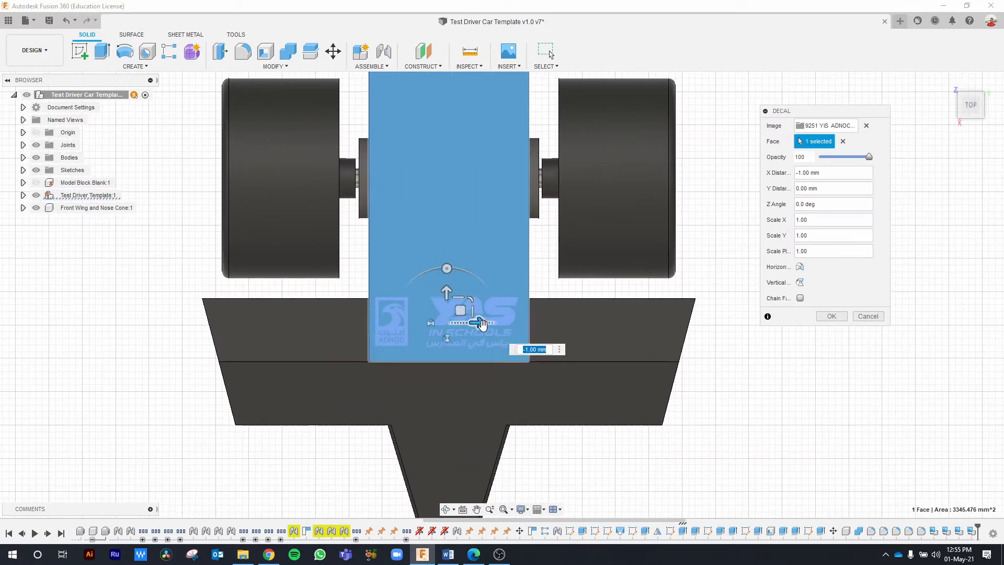
Fine-tune the front body decal by -1 mm in Y and 1 mm in X, accept it, and view the whole car.
drag(480, 324, 487, 327)
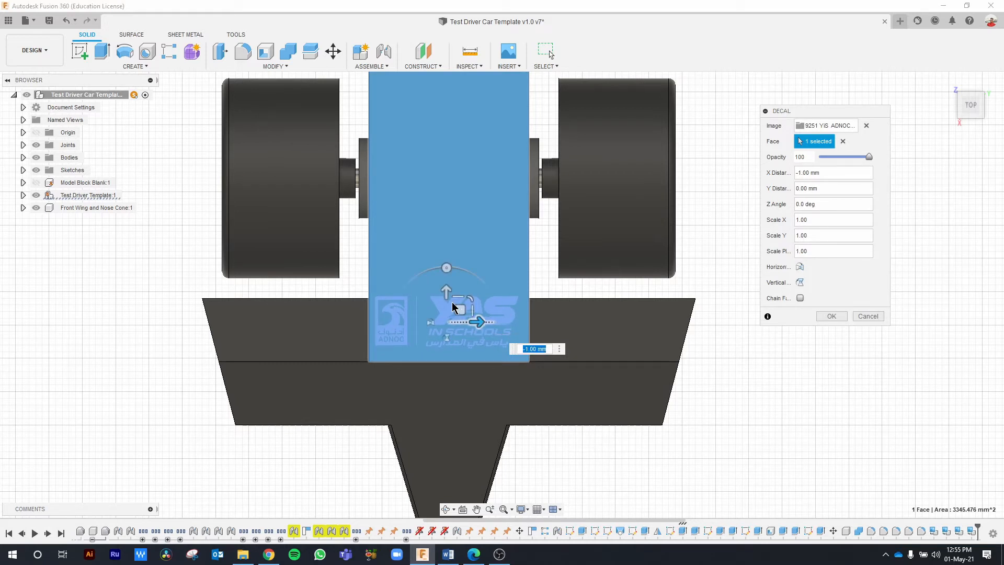
drag(447, 290, 447, 297)
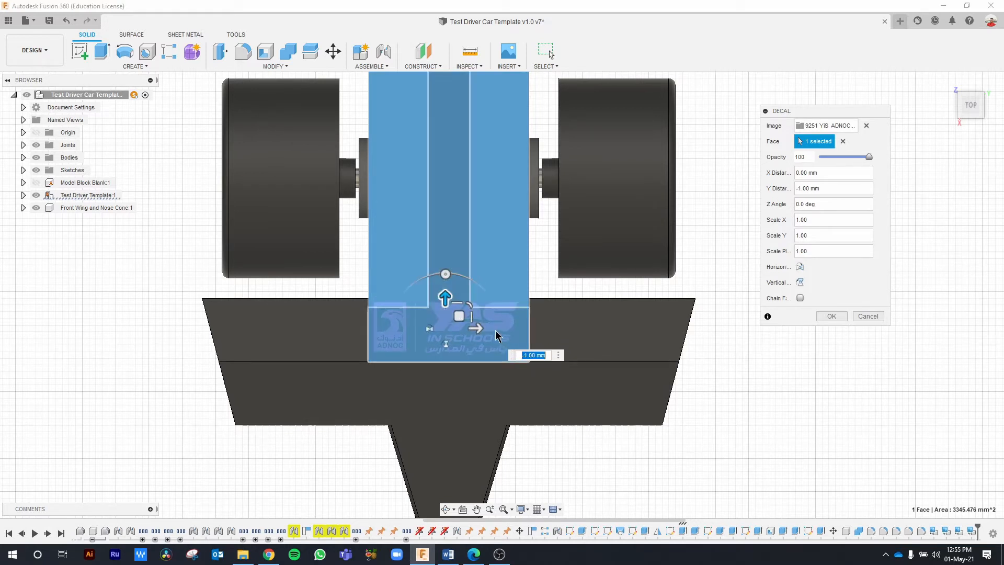
drag(483, 332, 444, 321)
scroll(485, 334, up, 3)
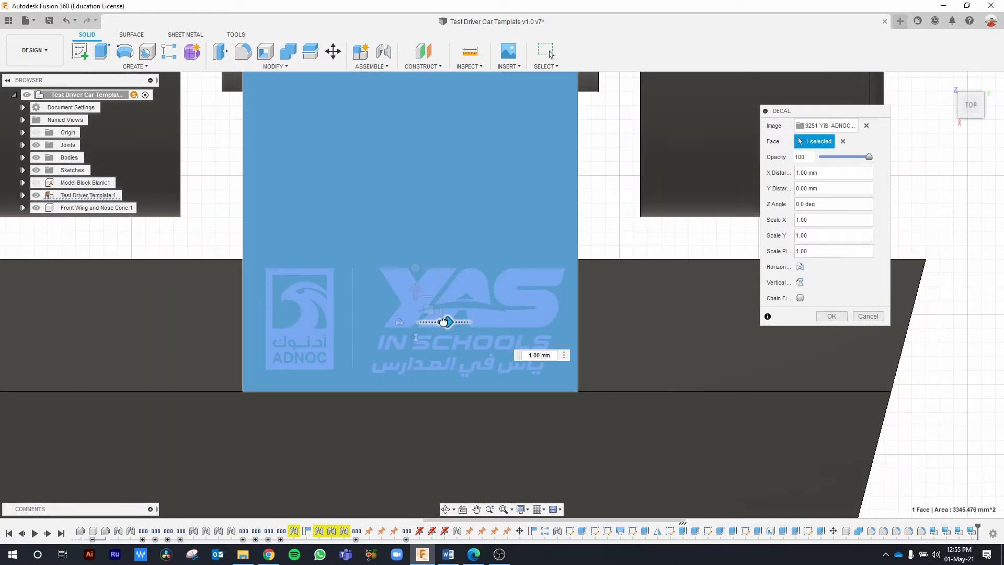
click(832, 316)
scroll(582, 378, down, 5)
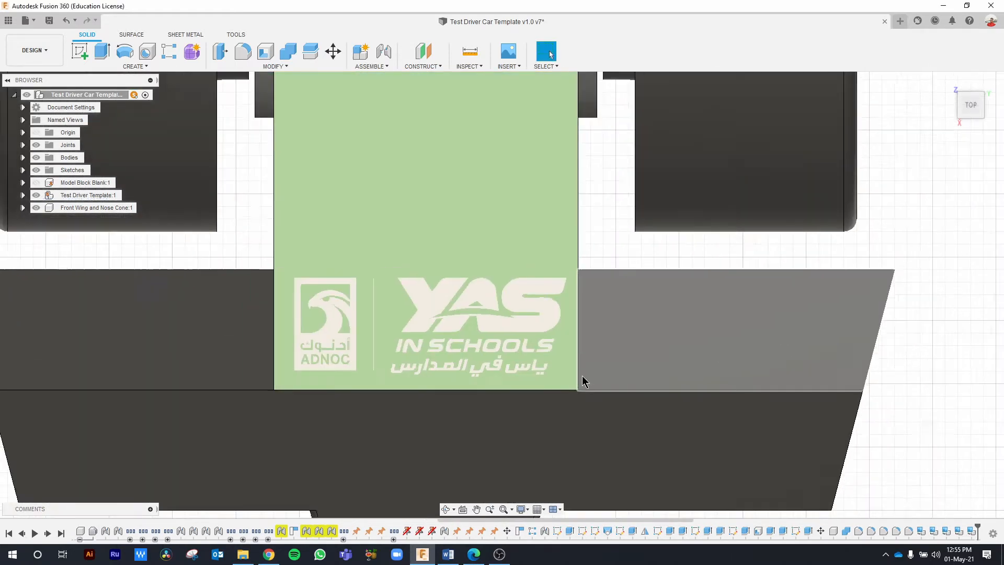
scroll(583, 378, down, 1)
click(950, 83)
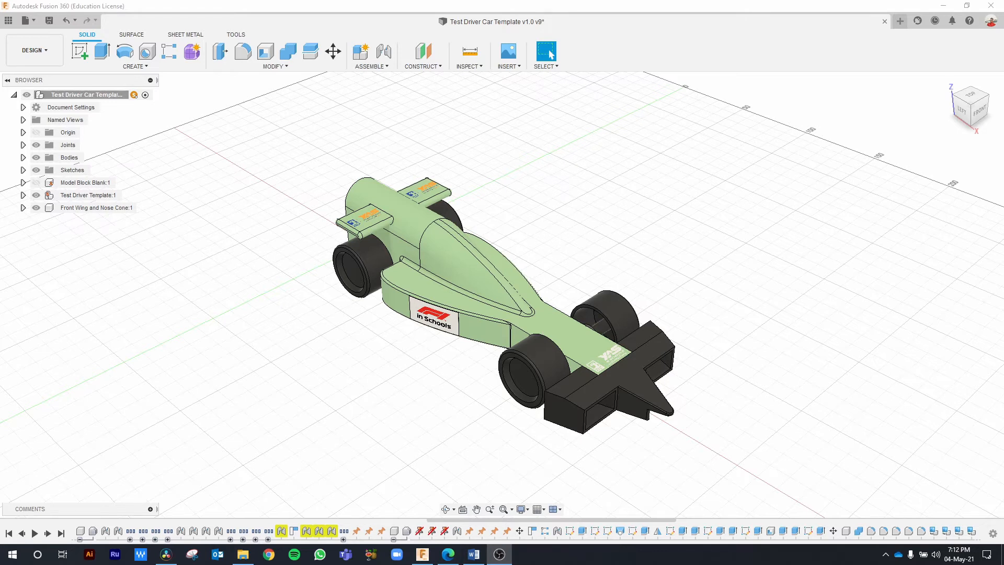
Check the mass in the physical properties of the Test Driver Template component.
click(67, 196)
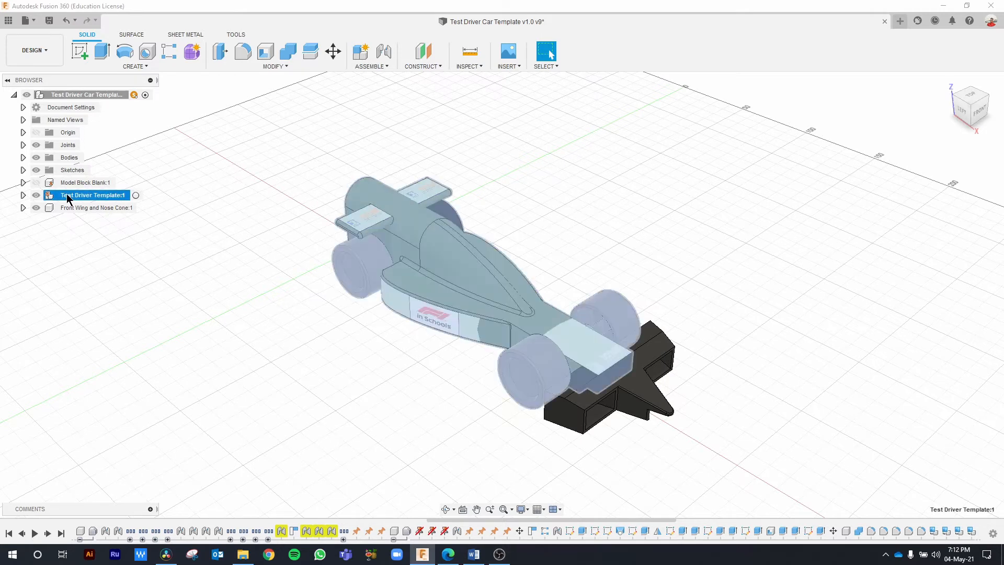
right_click(67, 198)
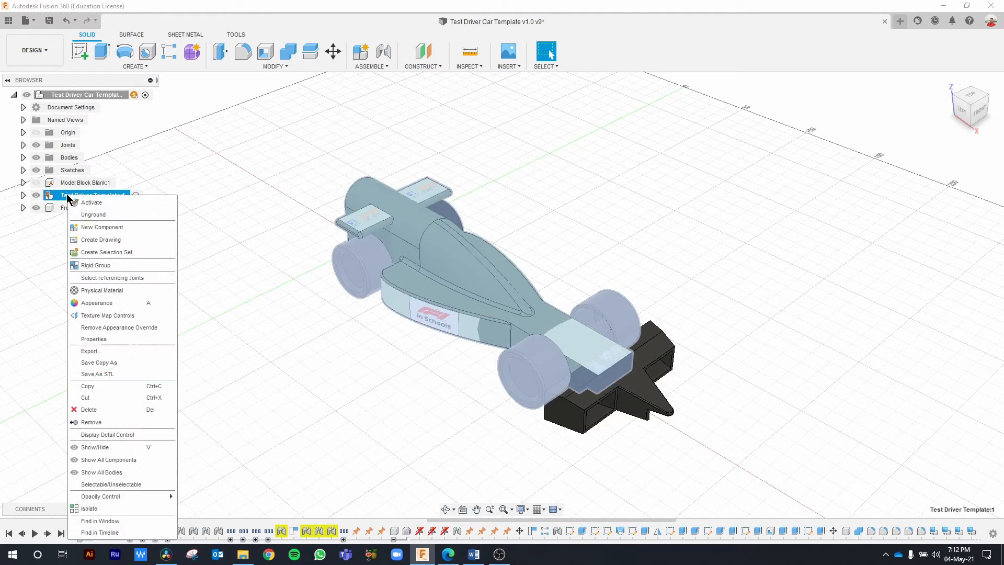
click(99, 339)
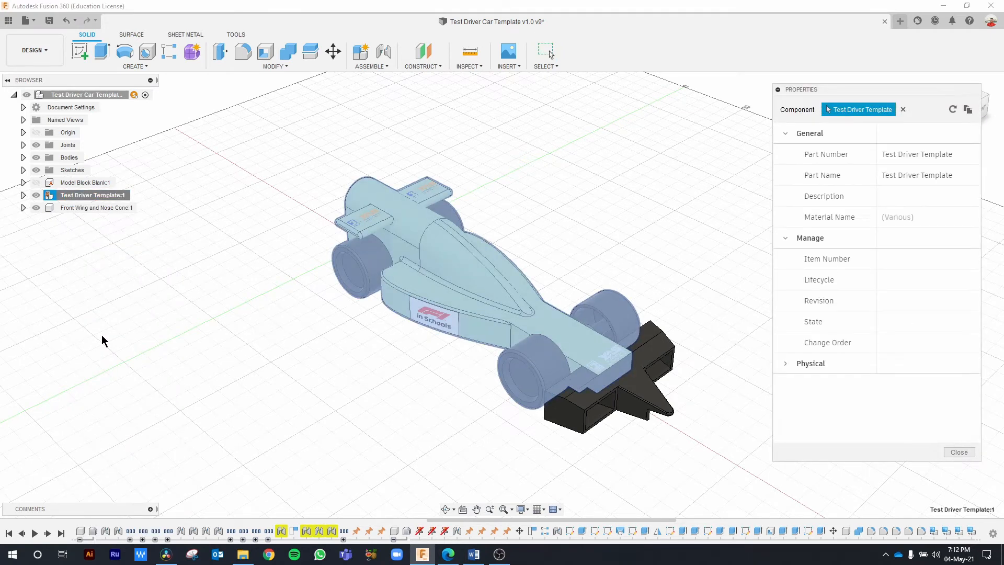
click(786, 239)
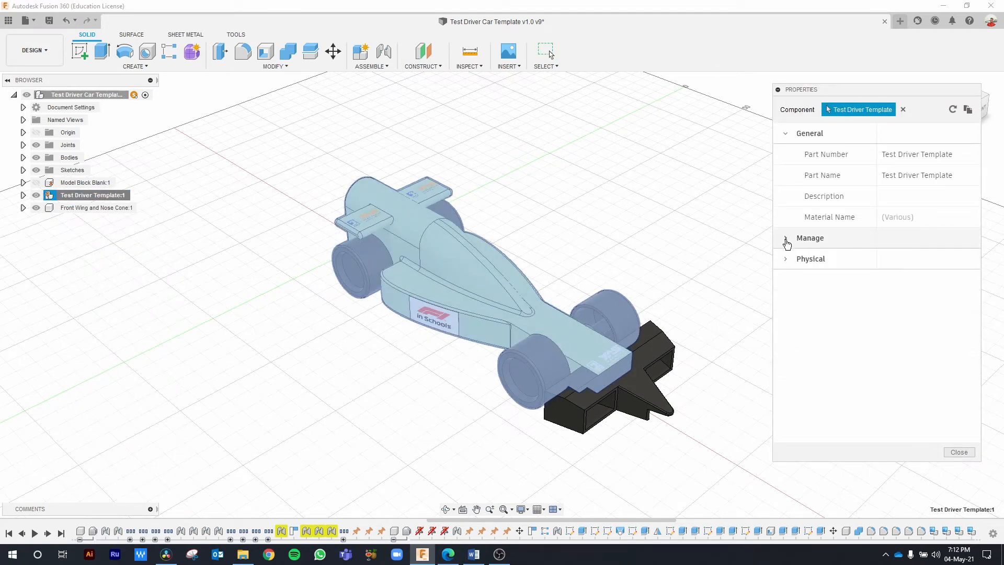
click(786, 260)
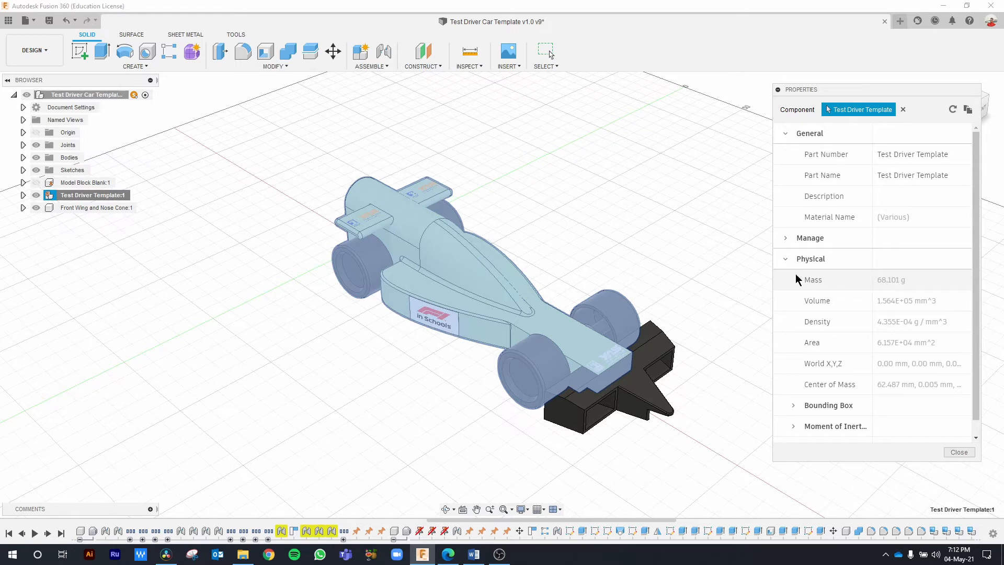
click(785, 261)
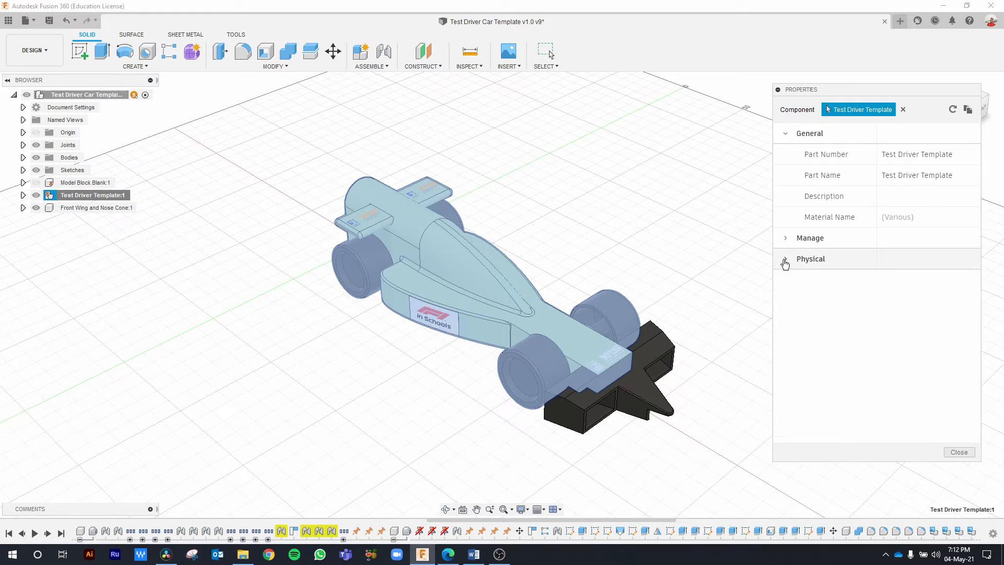
click(963, 453)
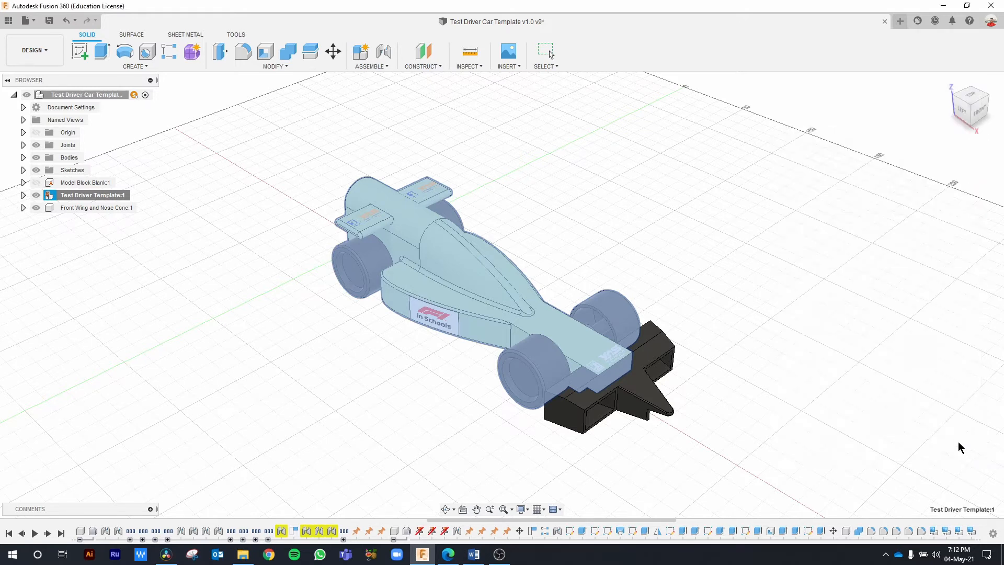
Check the mass of the CO2 Cartridge v1 component inside Test Driver Template in its physical properties.
click(22, 195)
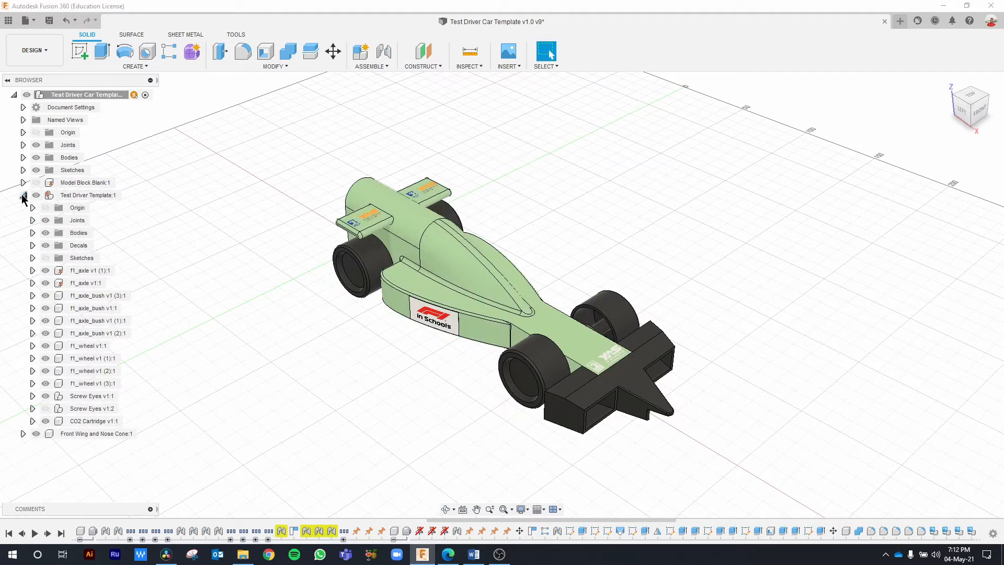
click(83, 424)
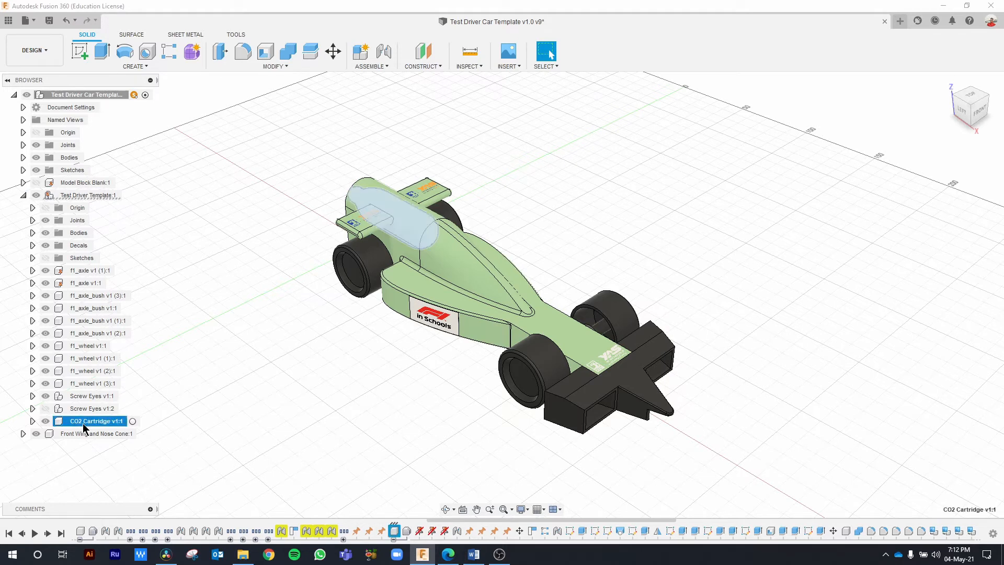
right_click(84, 426)
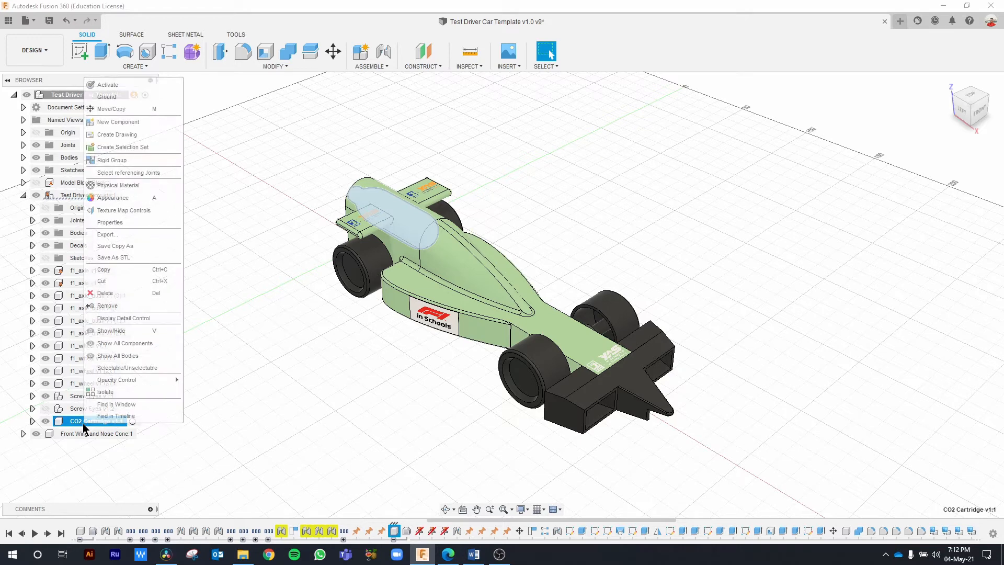
click(110, 223)
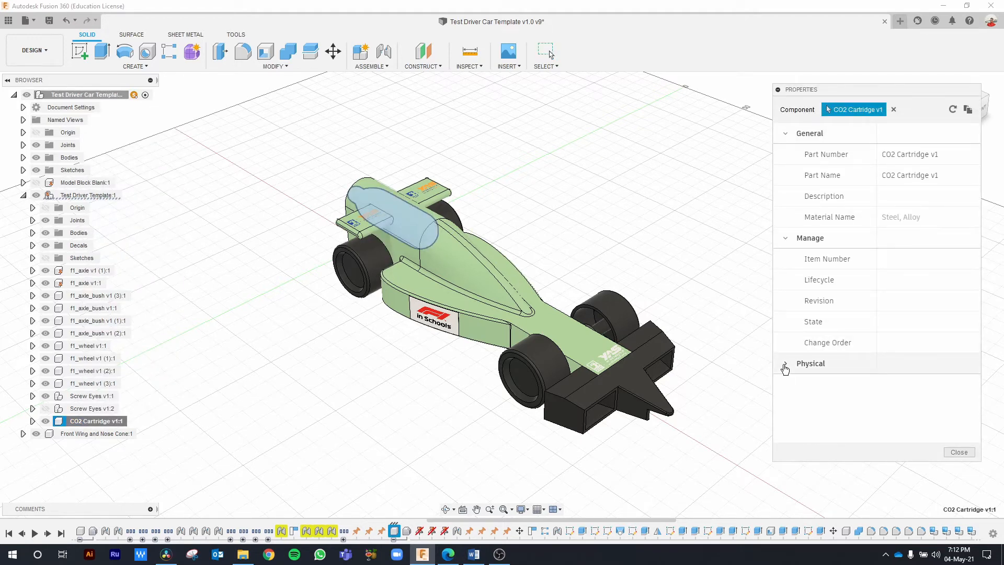
click(786, 363)
scroll(869, 335, down, 2)
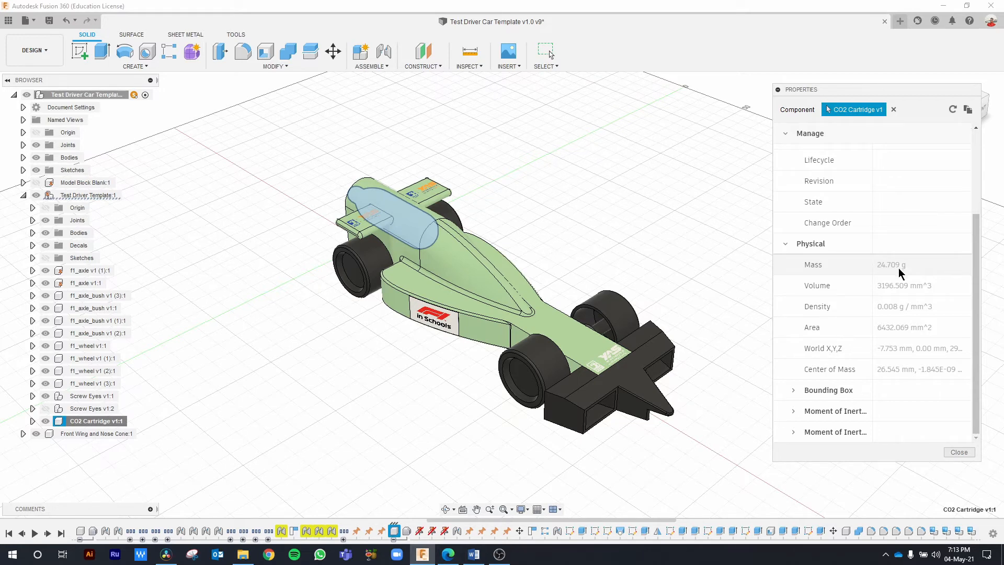
click(955, 452)
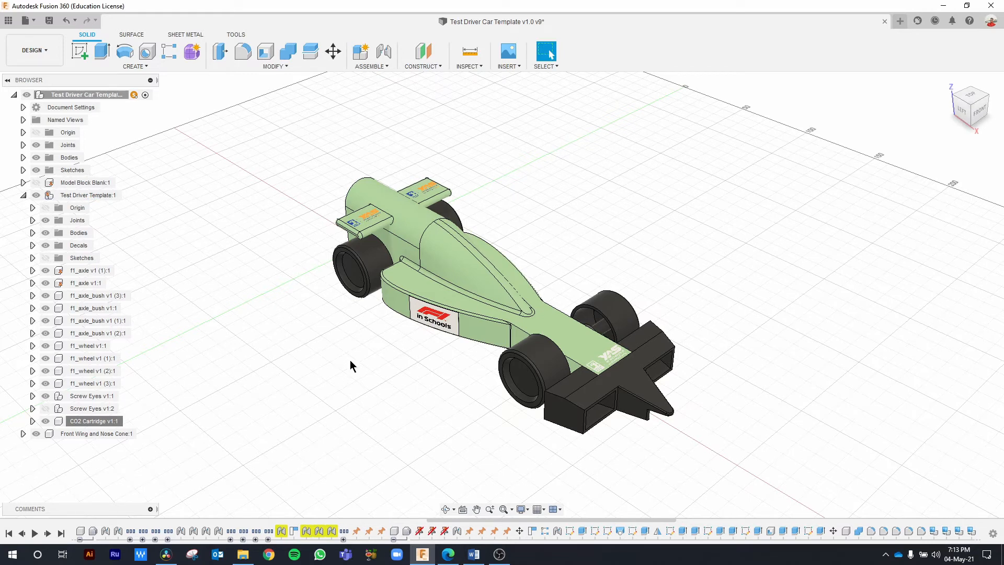
Locate the CO2 Cartridge v1 component's feature in the timeline and suppress it.
right_click(92, 425)
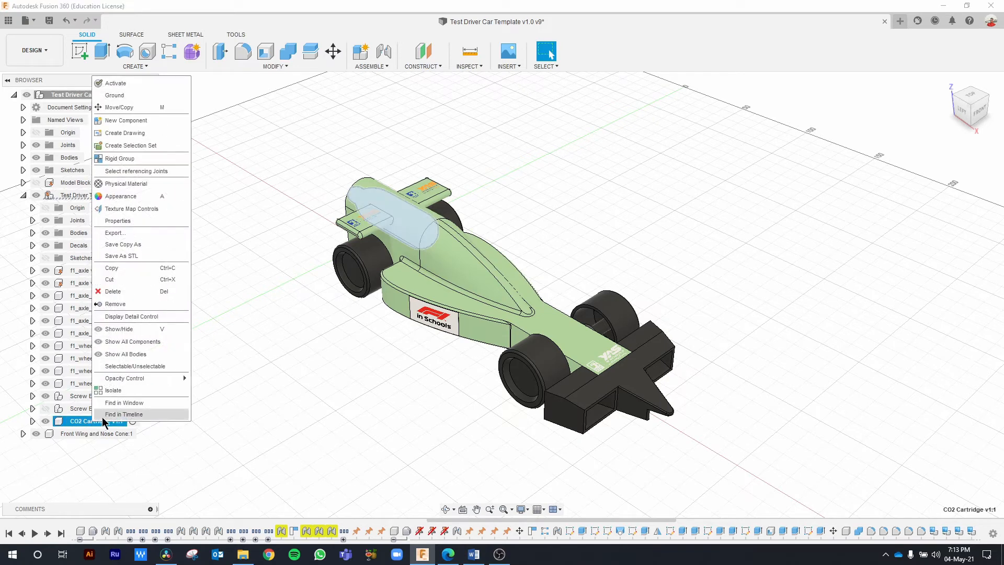
click(106, 415)
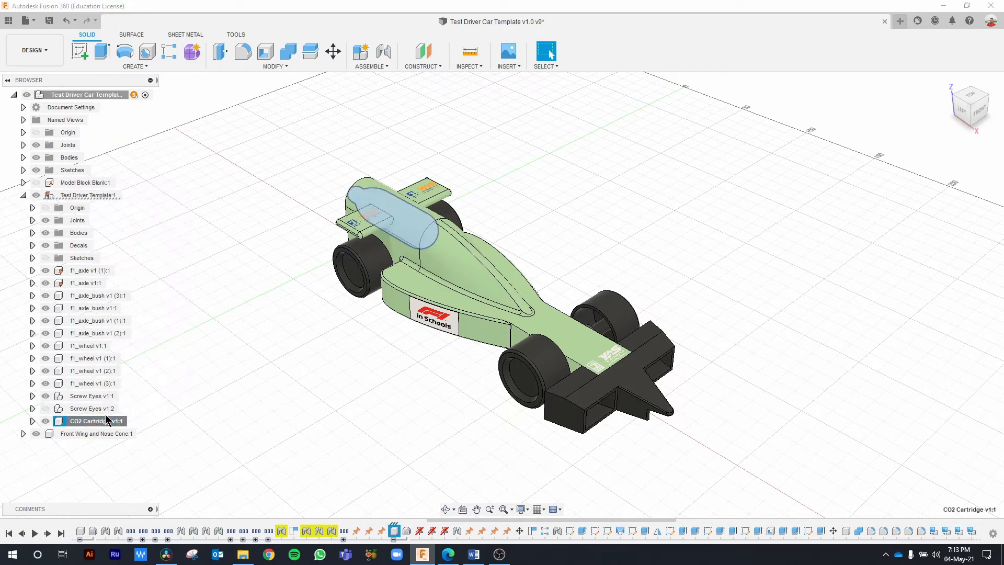
right_click(396, 532)
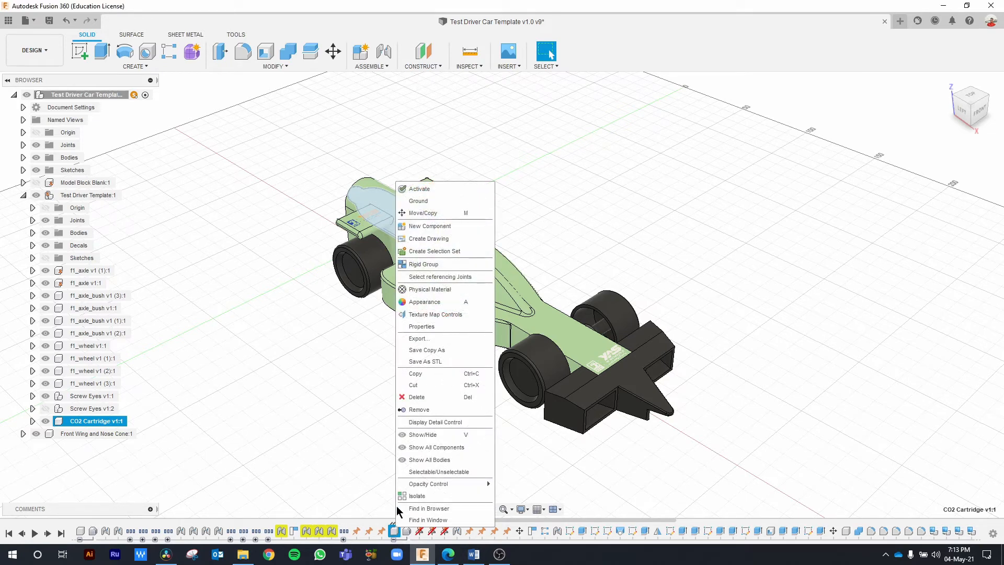
click(396, 532)
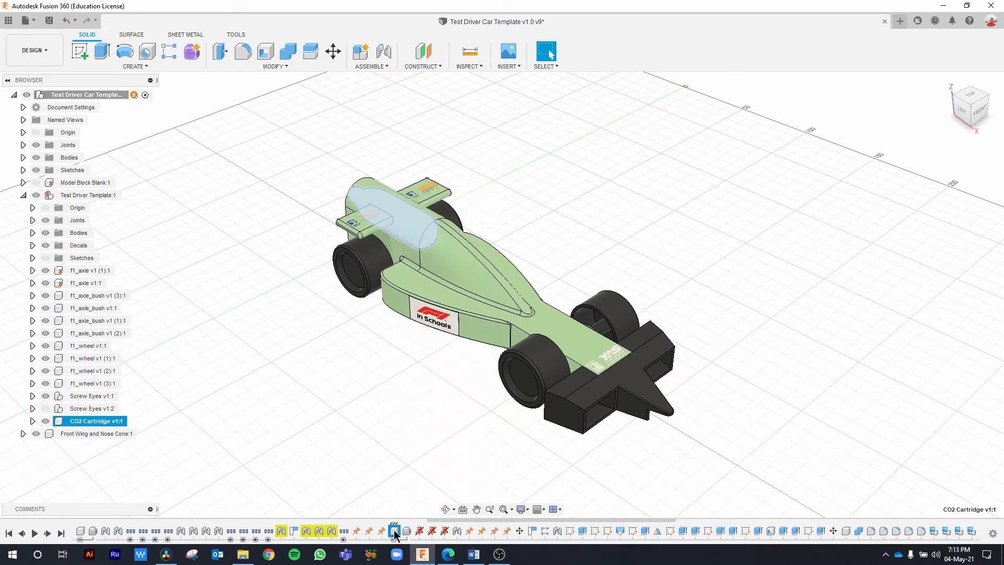
right_click(396, 532)
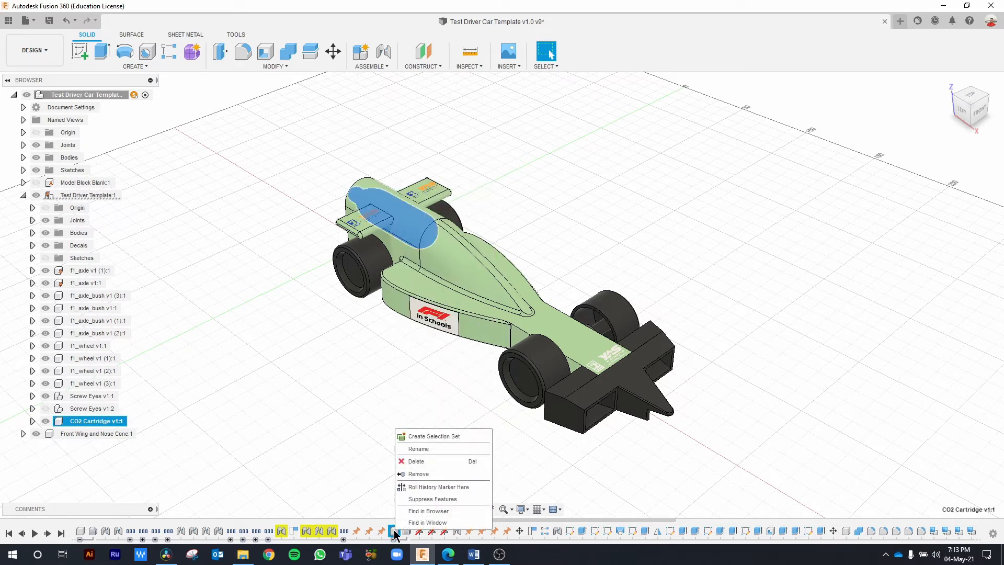
click(418, 499)
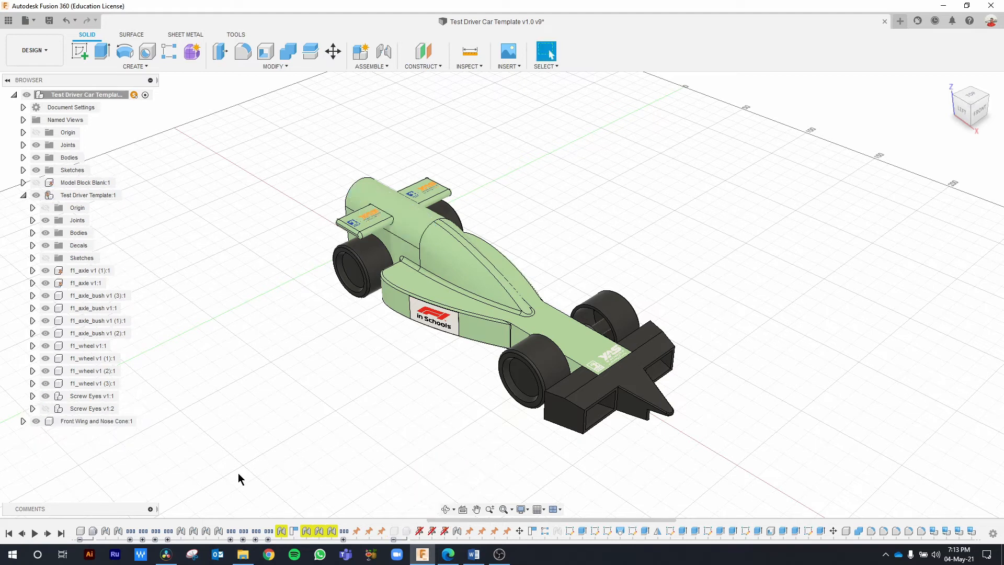
click(65, 408)
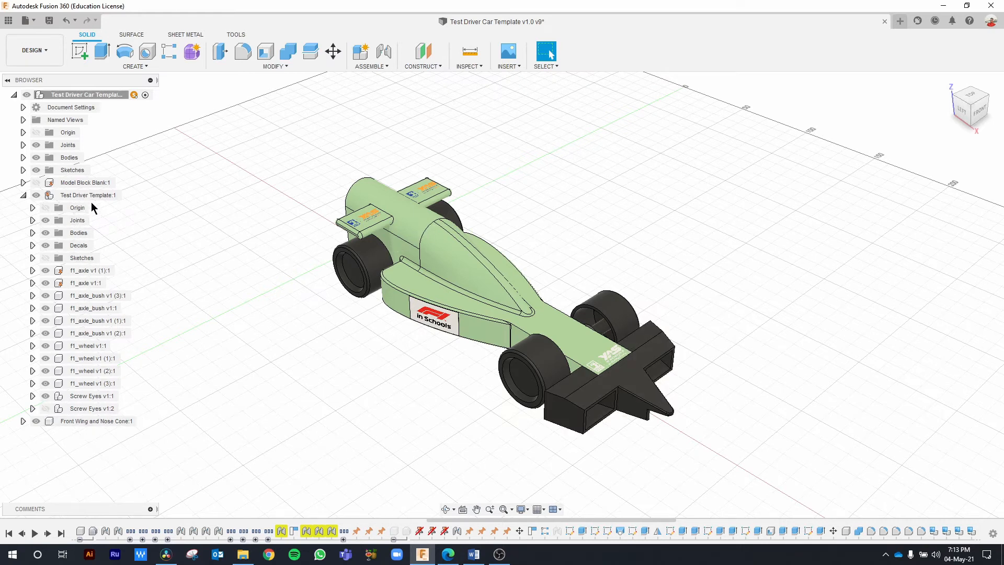
Collapse the Test Driver Template component and check its mass without the cartridge in its physical properties.
click(22, 195)
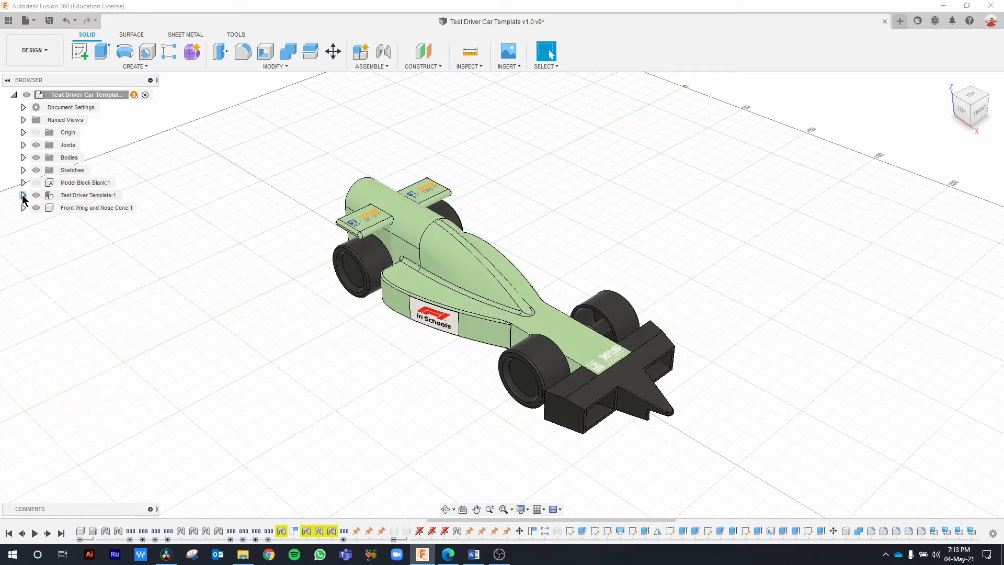
right_click(82, 198)
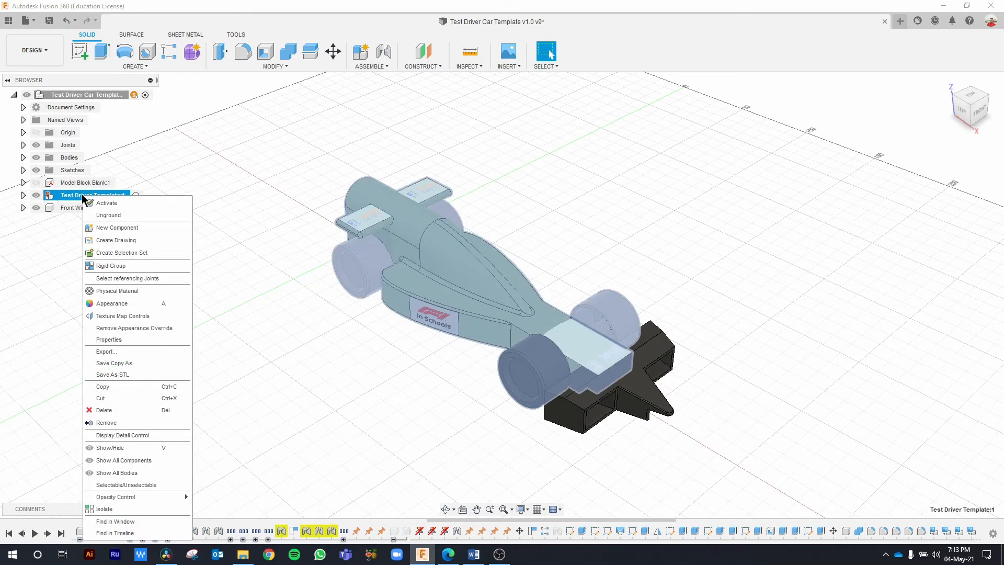
click(99, 340)
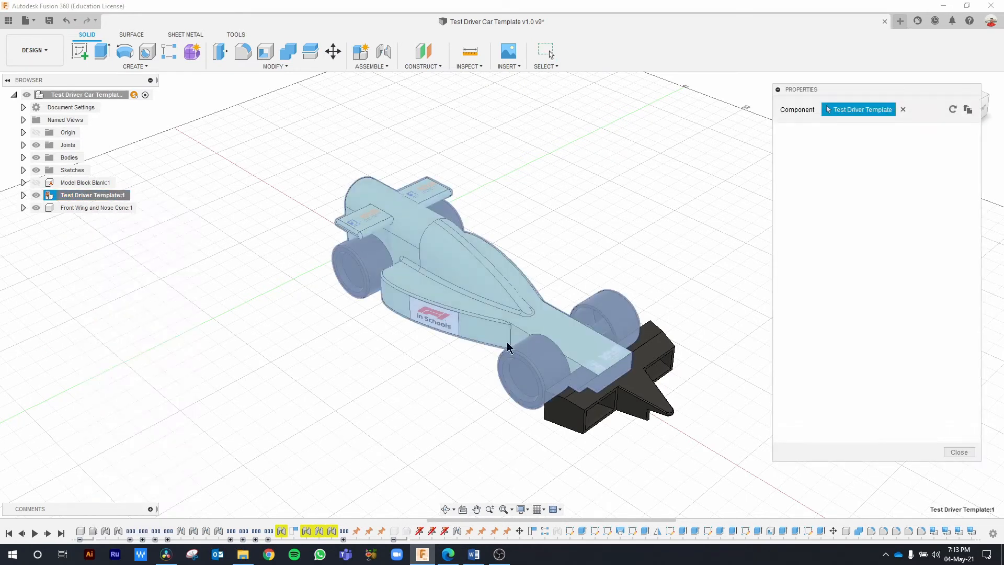
click(785, 238)
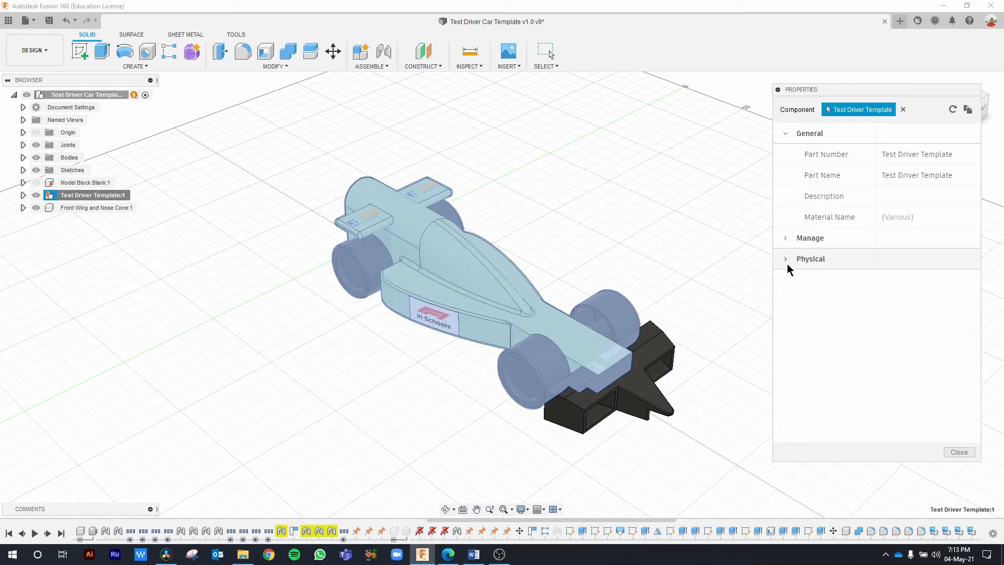
click(786, 260)
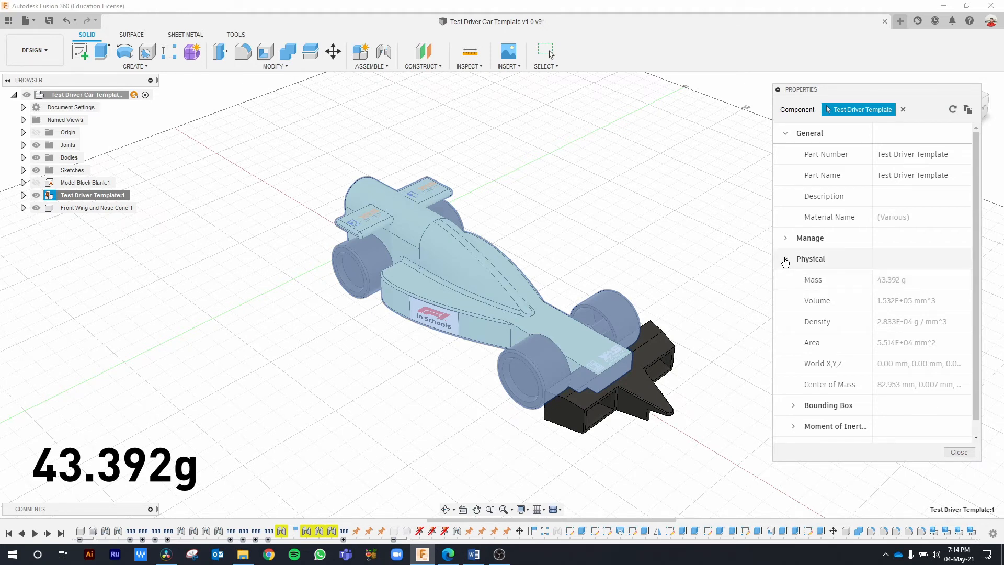
click(953, 453)
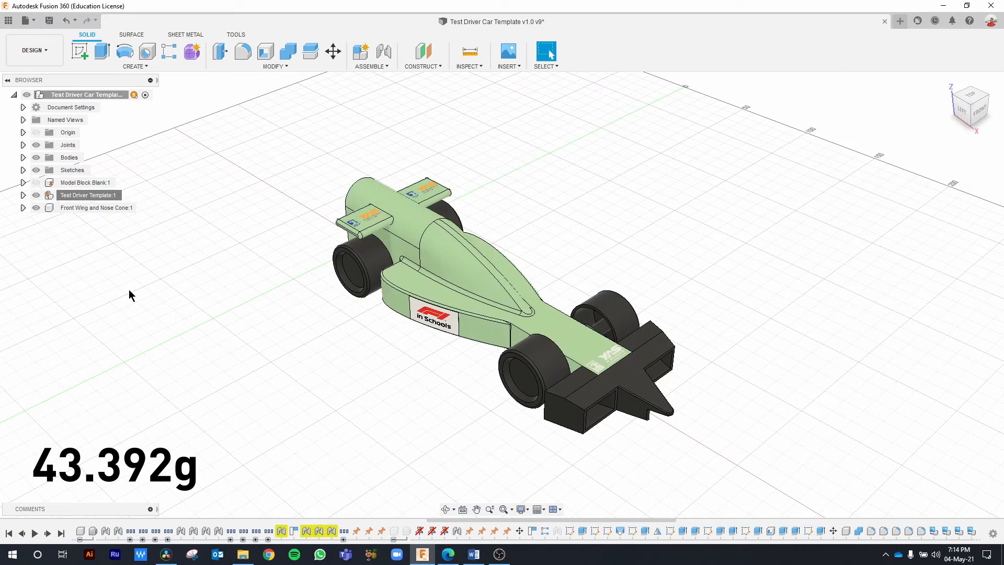
Check the mass of the Front Wing and Nose Cone component in its physical properties.
click(78, 209)
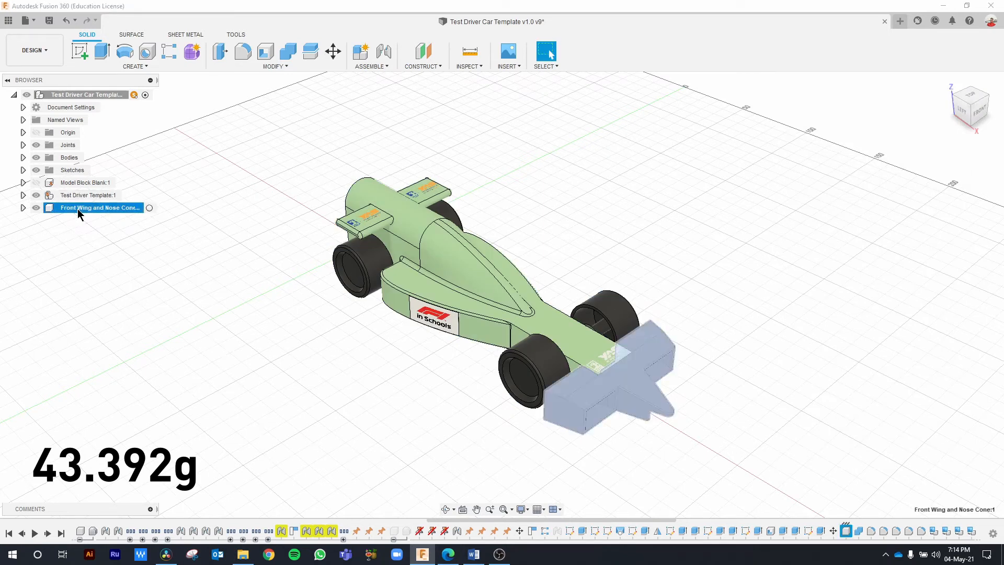
right_click(78, 209)
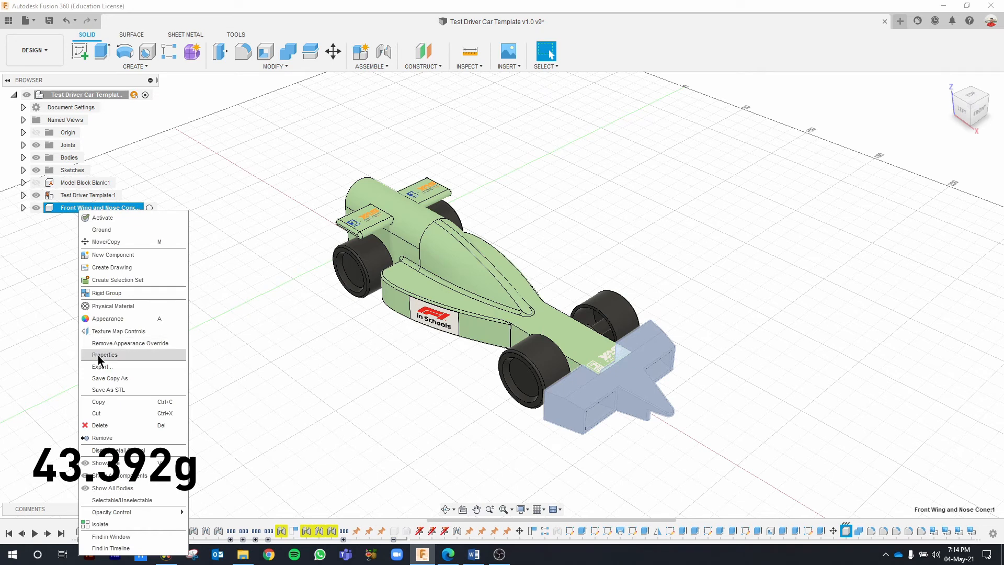
click(101, 355)
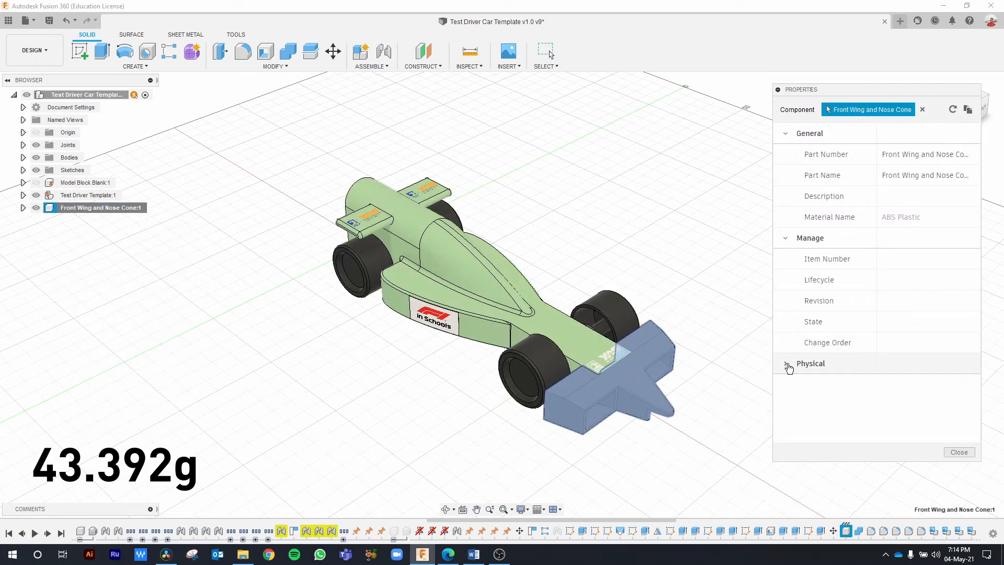
click(788, 366)
scroll(887, 387, down, 3)
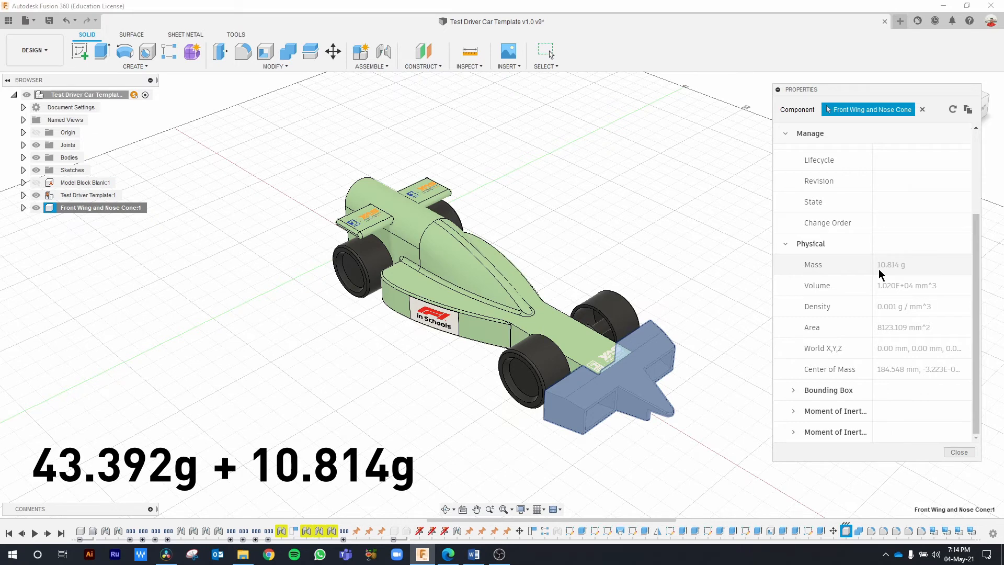
click(959, 452)
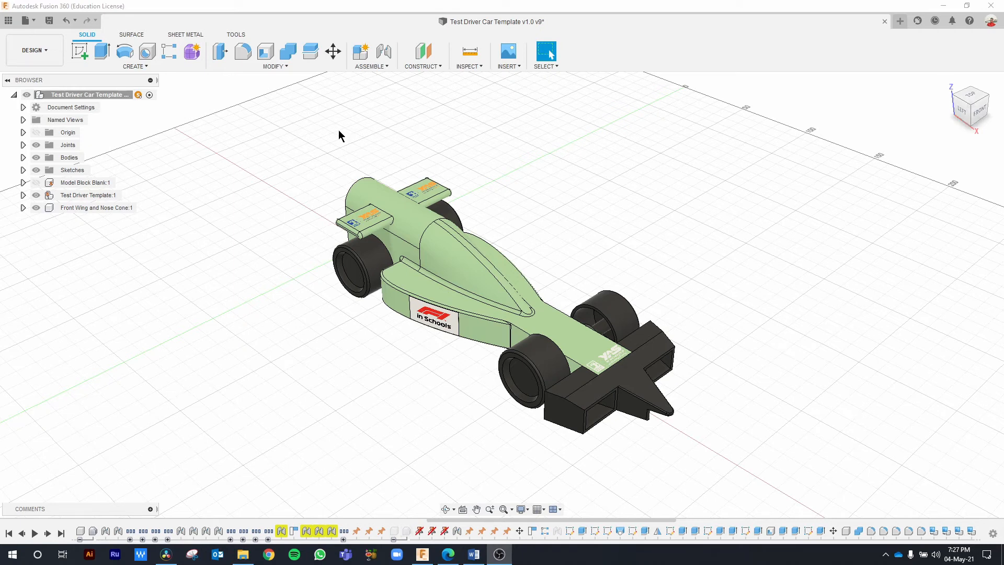
Add a Center of Mass analysis for Test Driver Template and Front Wing and Nose Cone, and view it from the left and top.
click(468, 67)
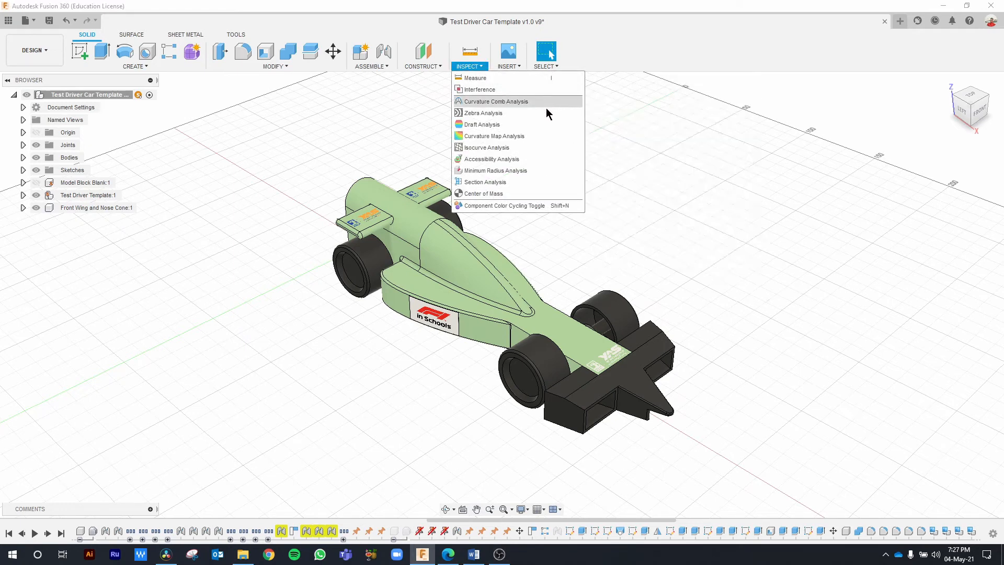
click(516, 195)
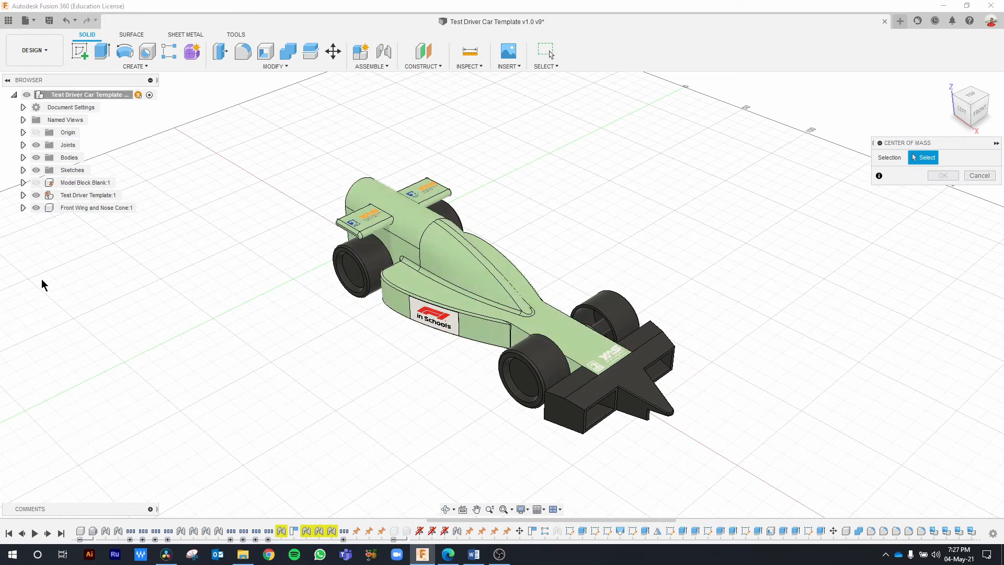
click(92, 195)
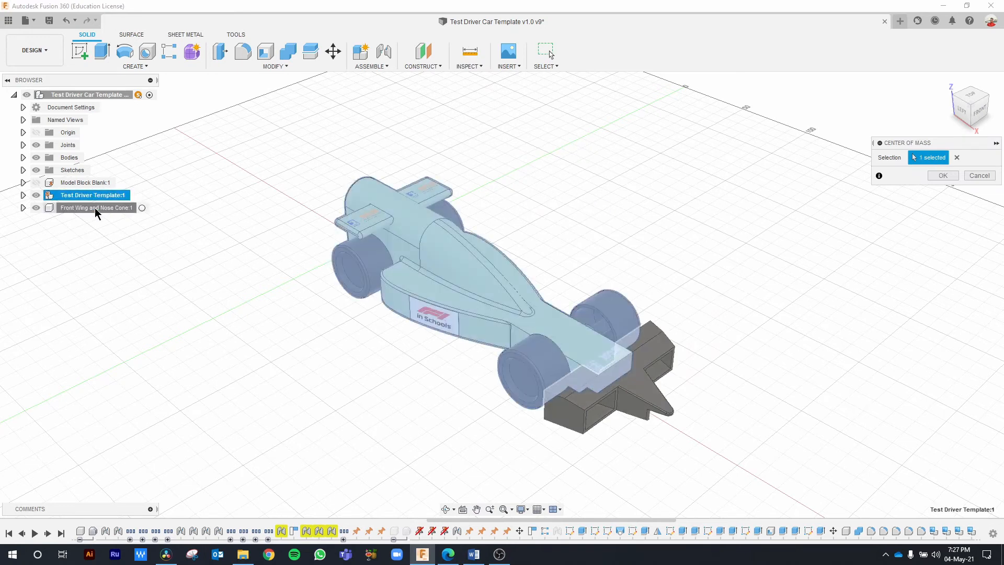
click(96, 209)
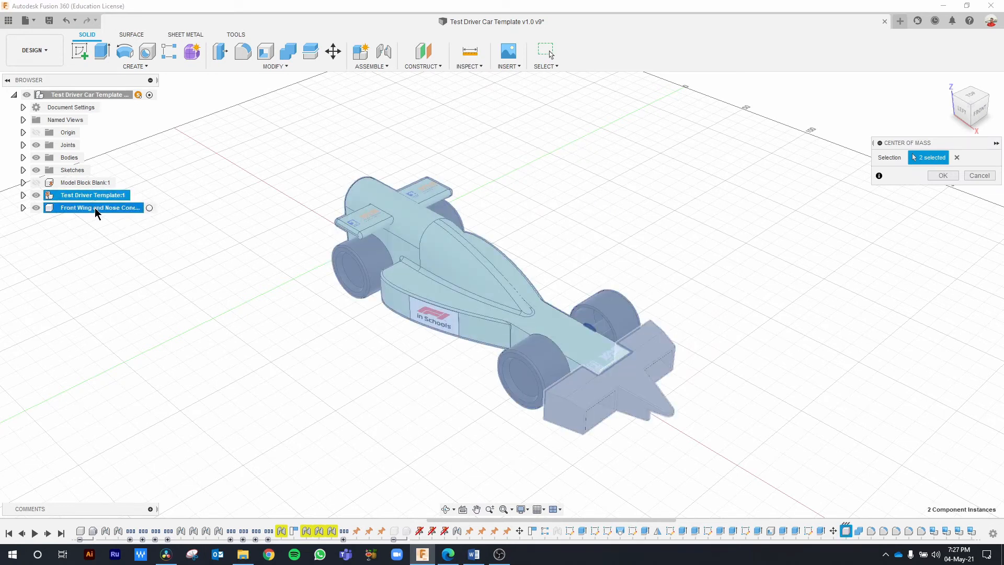
click(943, 176)
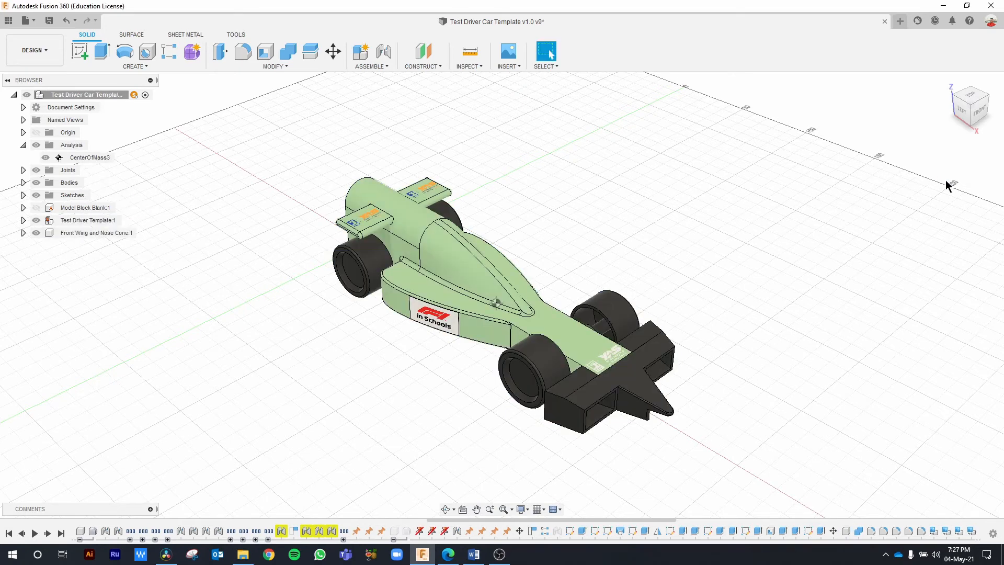
click(967, 116)
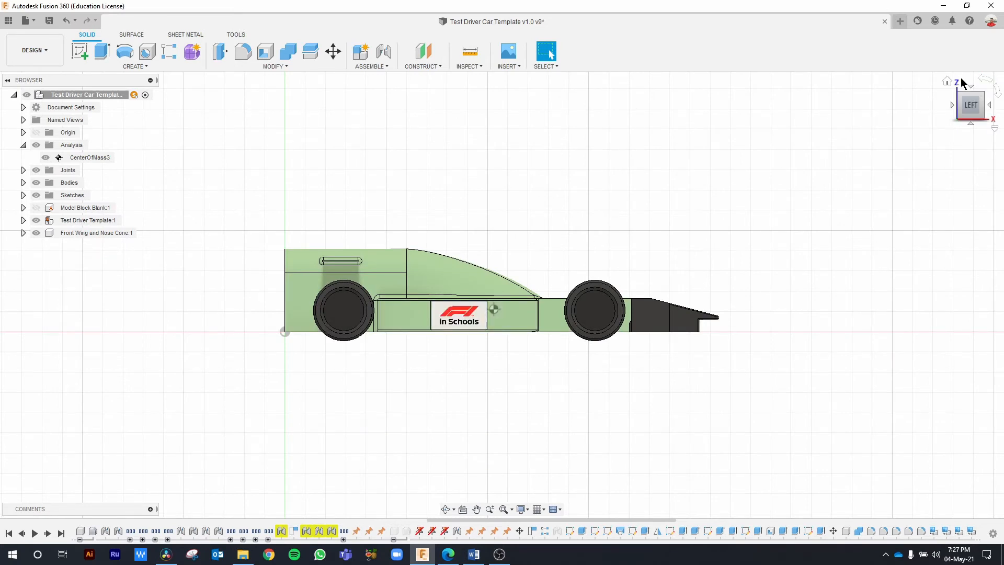
click(971, 89)
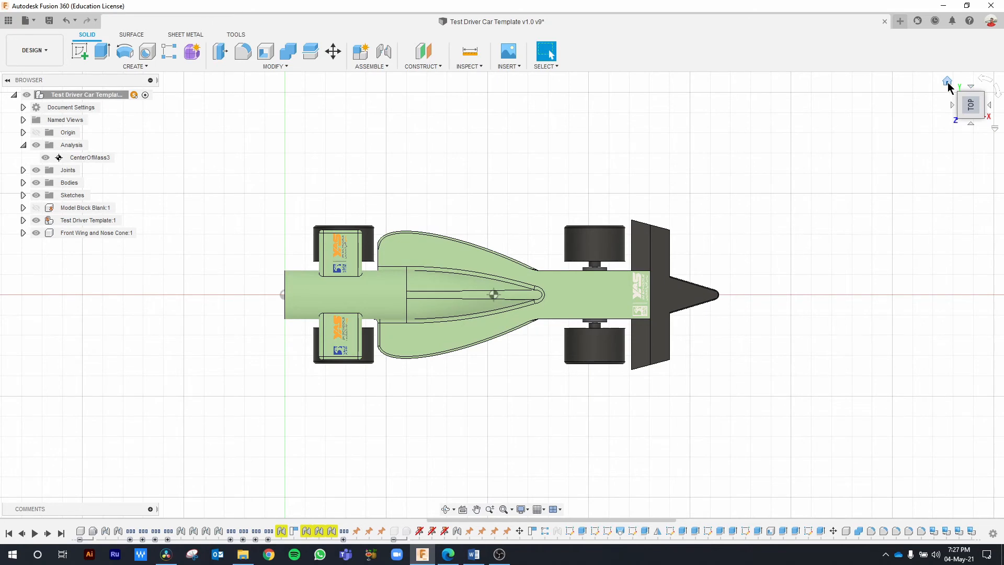
click(948, 82)
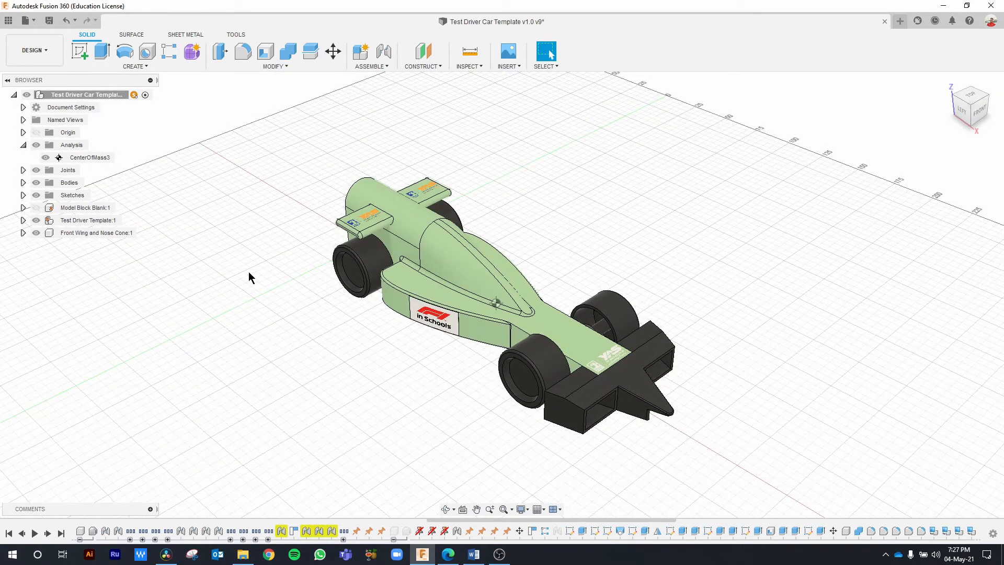
Start a Section Analysis that cuts the car lengthwise along the origin's XZ plane.
click(481, 68)
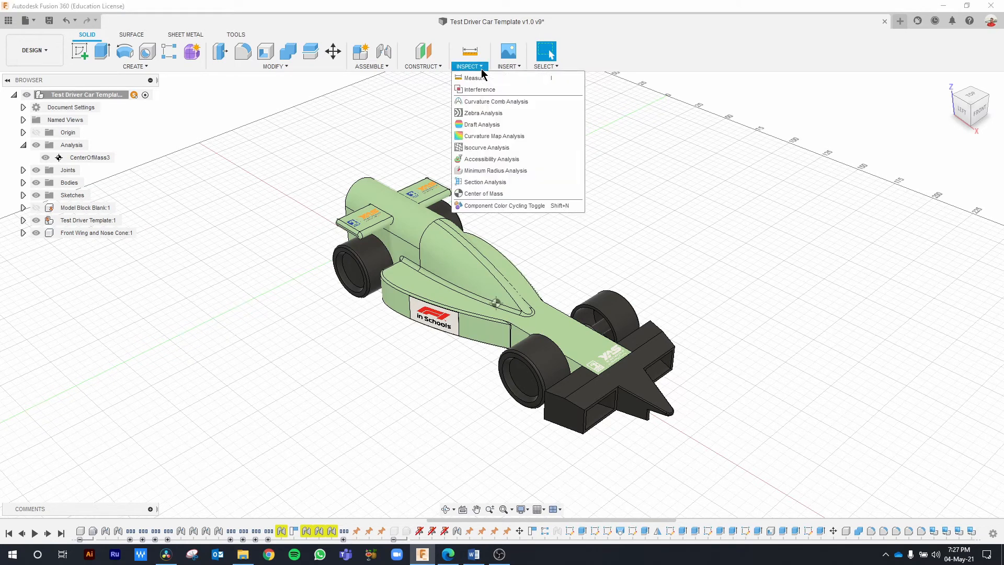
click(499, 184)
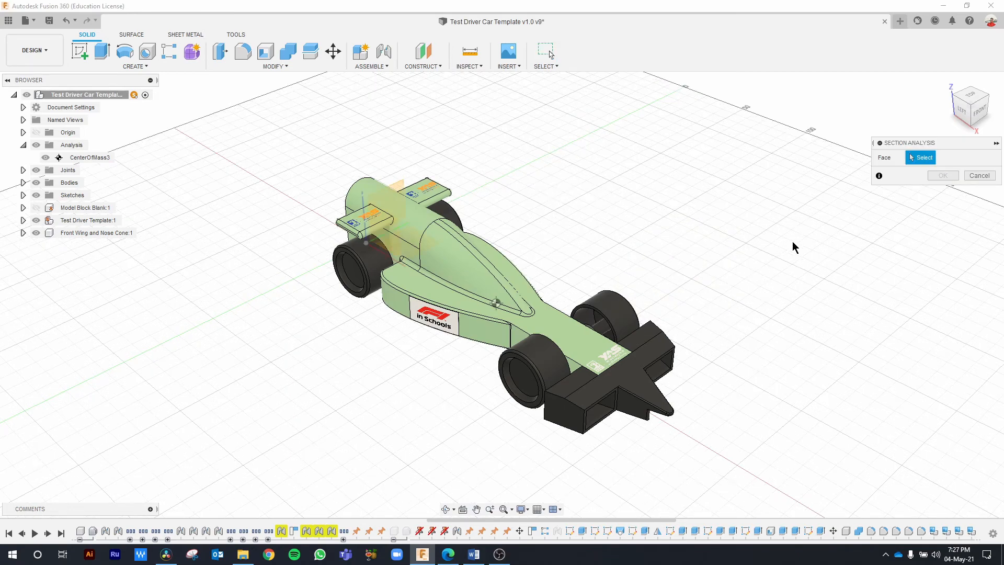
shift+middle_drag(309, 412, 395, 398)
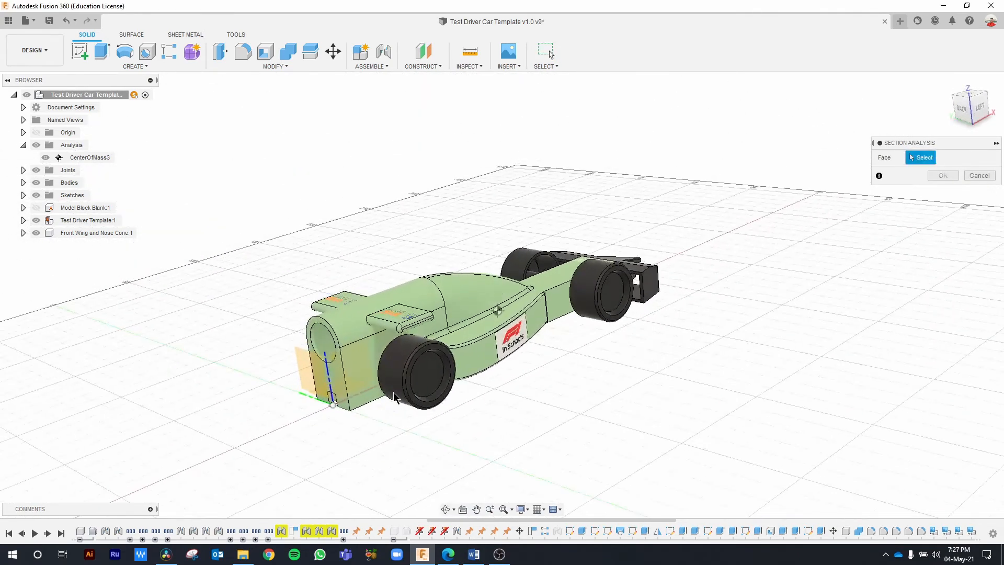
scroll(329, 410, up, 6)
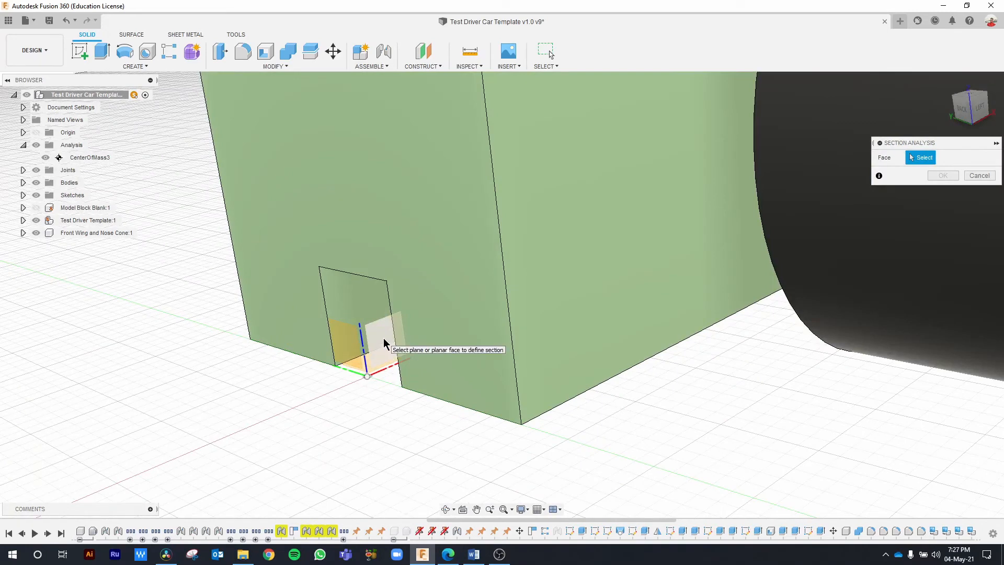
click(384, 343)
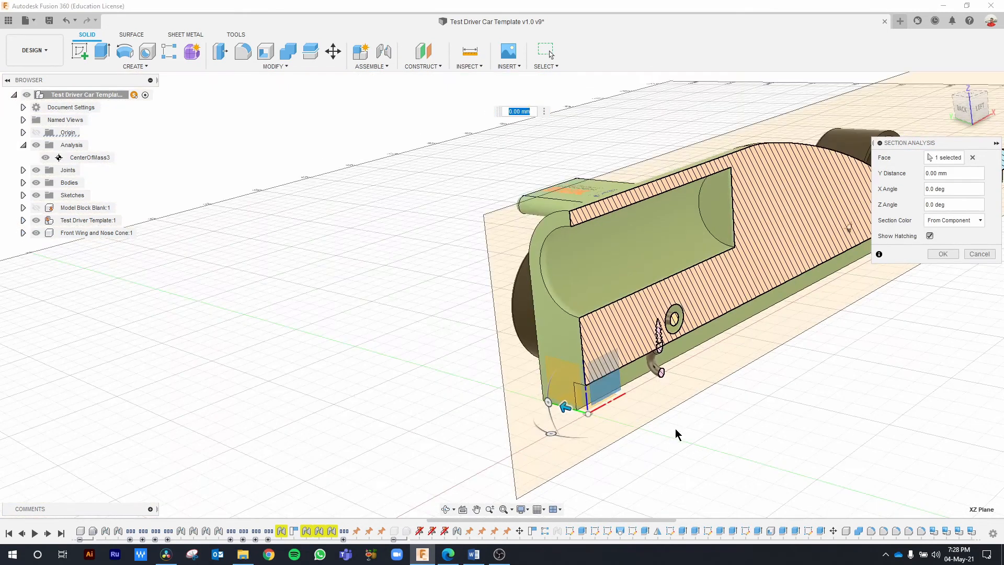
Offset the section plane to a Y distance of -5 mm and accept the section analysis.
scroll(676, 430, down, 2)
middle_drag(831, 382, 567, 355)
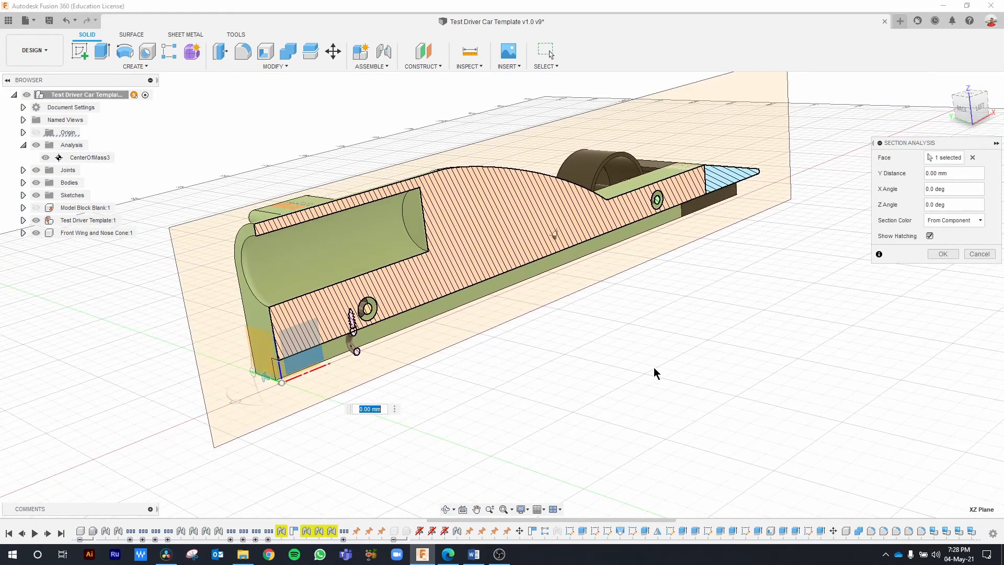
shift+middle_drag(657, 372, 631, 375)
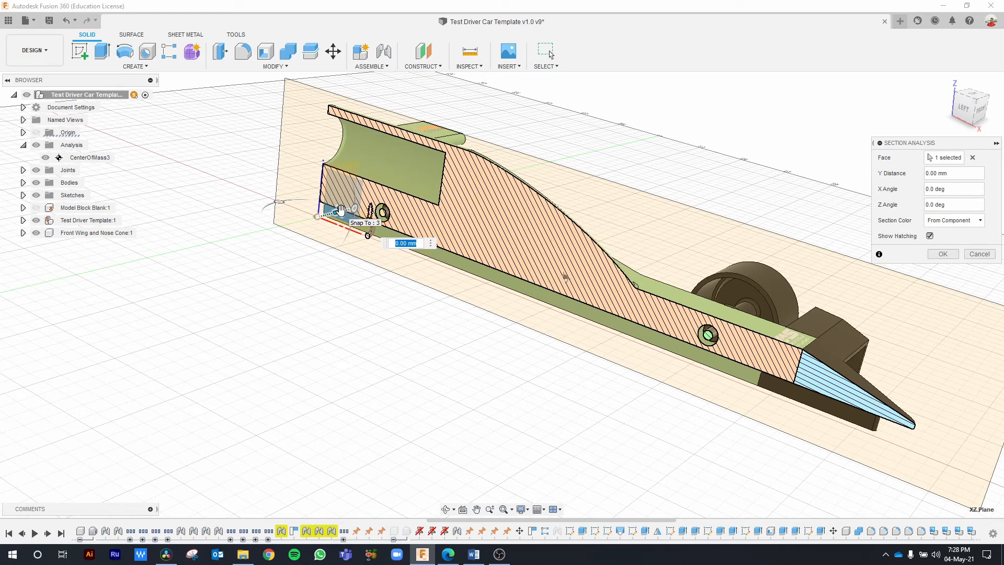
drag(341, 209, 342, 242)
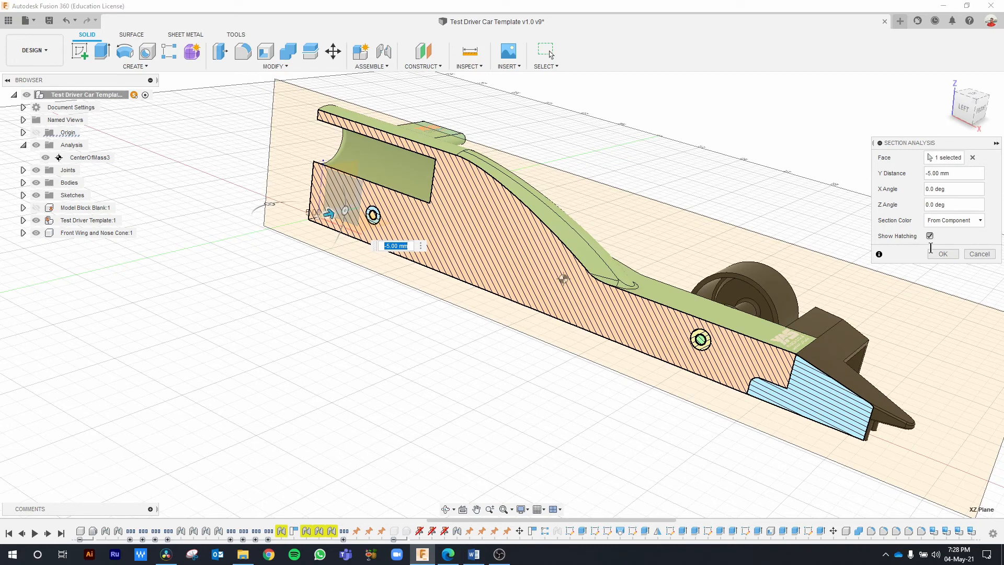
click(945, 254)
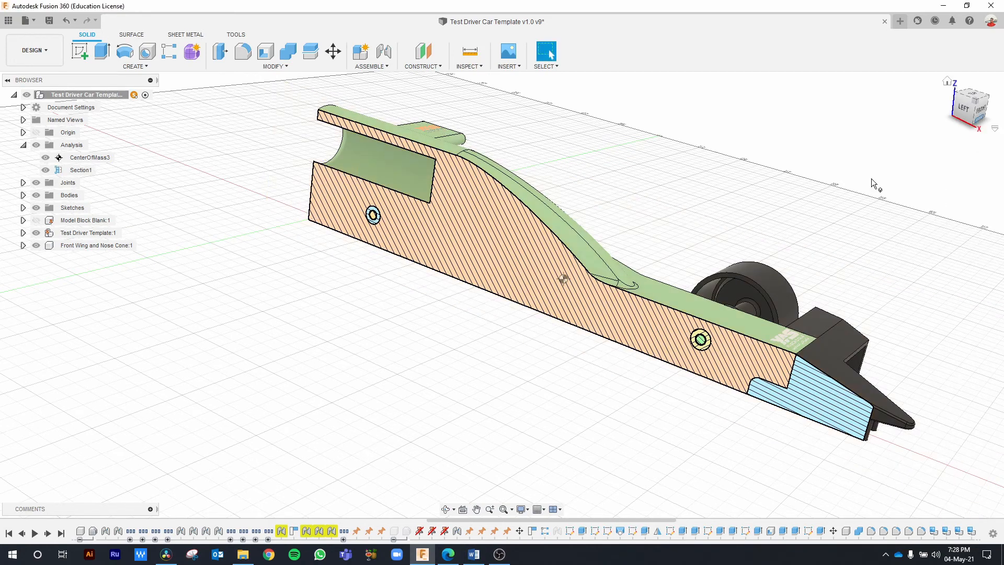
Hide the Section1 and CenterOfMass3 analyses and return the car to the home view.
shift+middle_drag(814, 218, 866, 237)
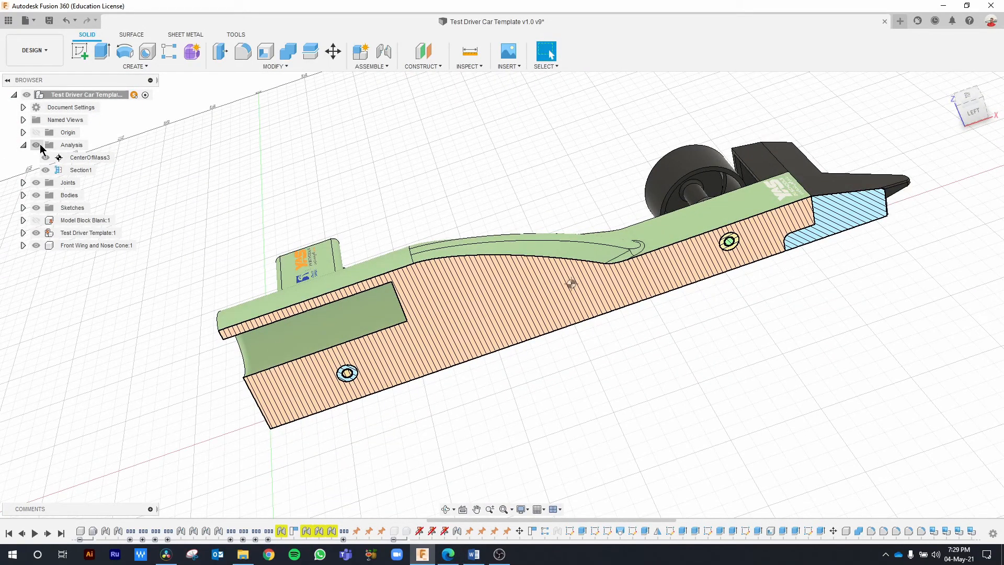
click(48, 170)
click(46, 170)
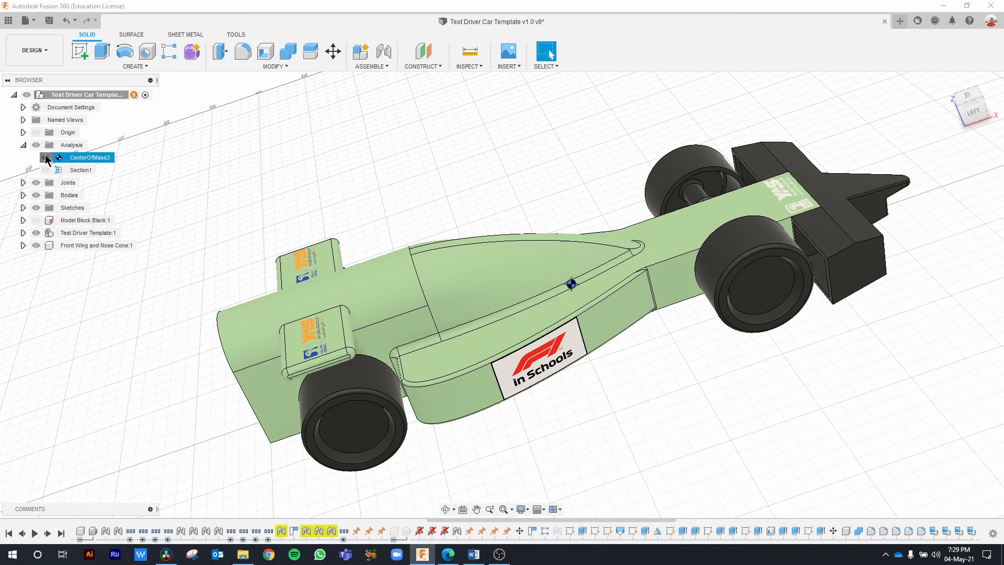
click(46, 157)
click(948, 82)
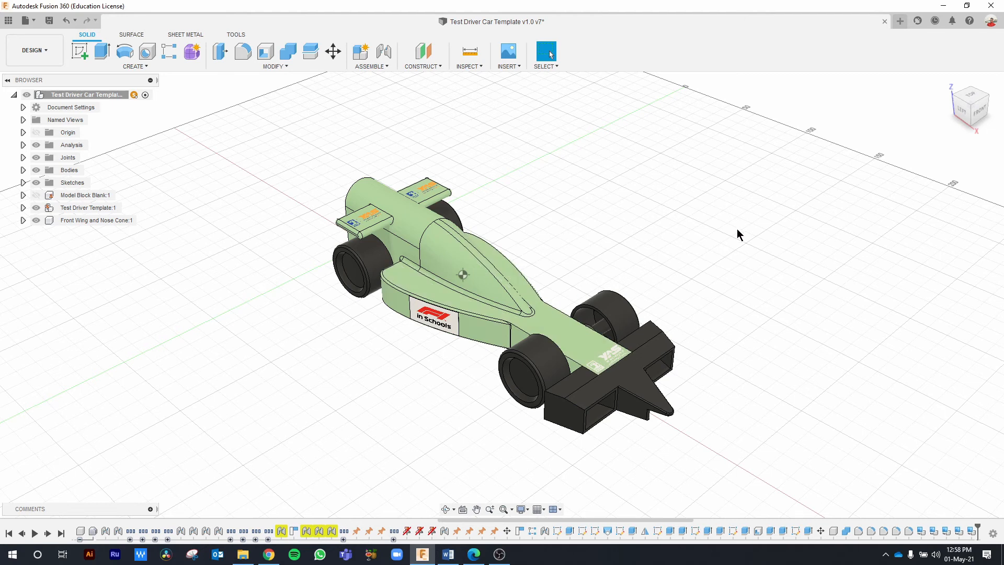
Preview the mesh of the Front Wing and Nose Cone component and save it as a binary, medium-refinement STL in the Graphics folder.
click(80, 220)
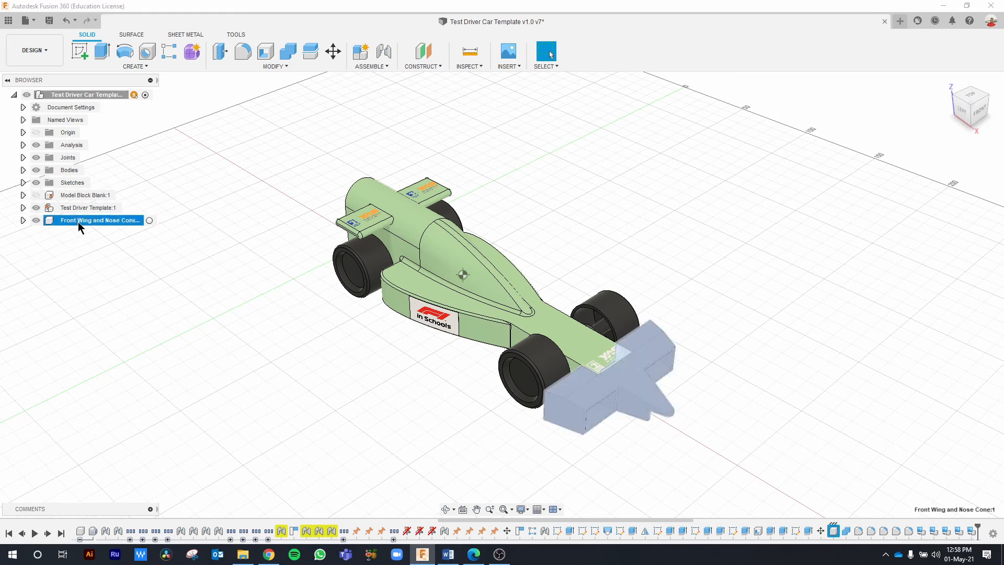
right_click(77, 222)
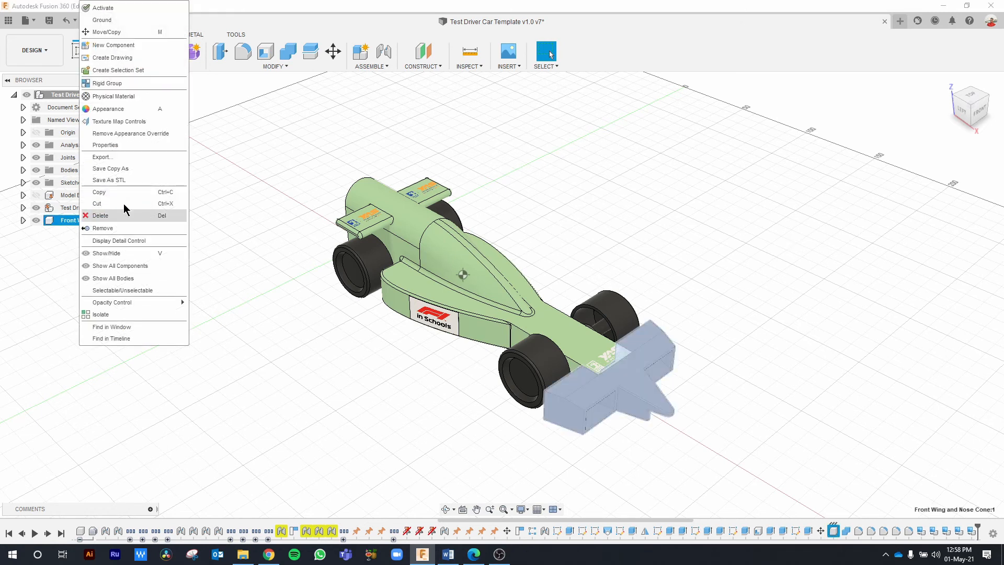
click(127, 180)
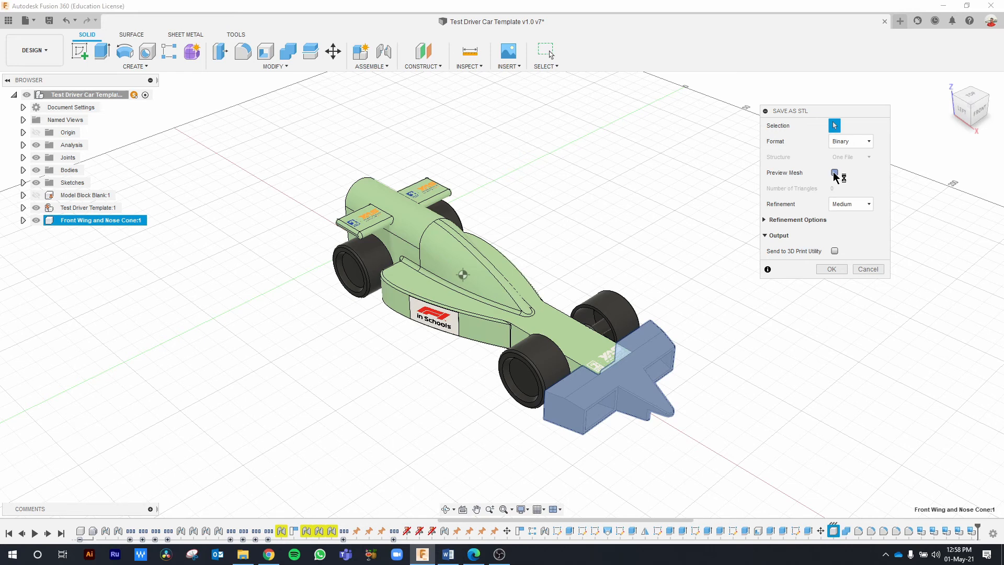
click(835, 173)
scroll(648, 414, up, 5)
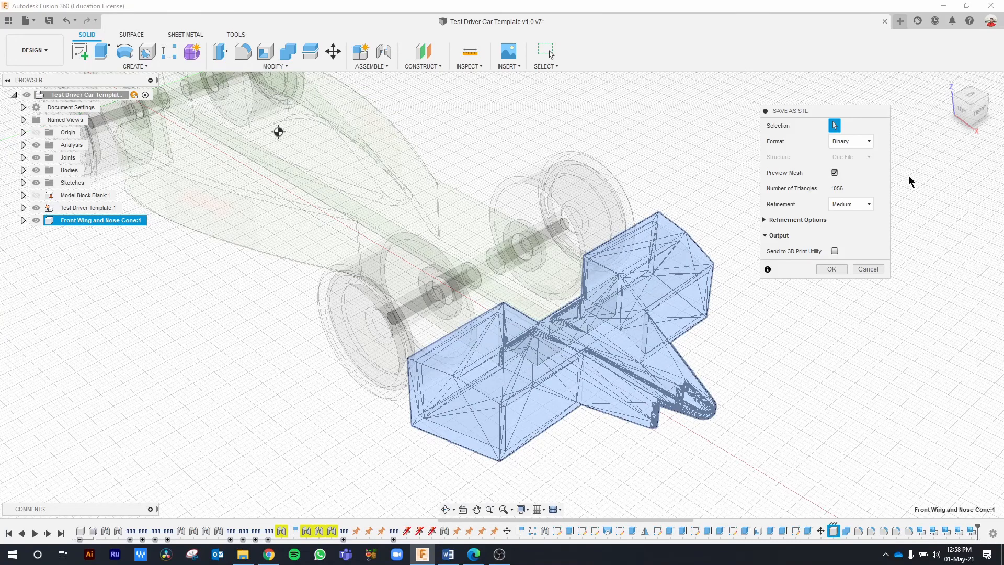
click(835, 172)
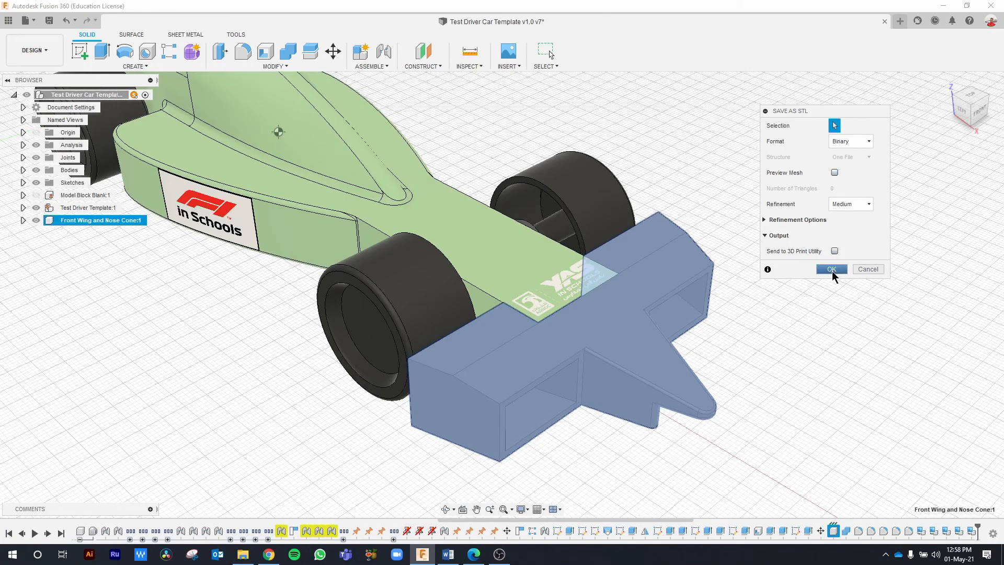
click(833, 270)
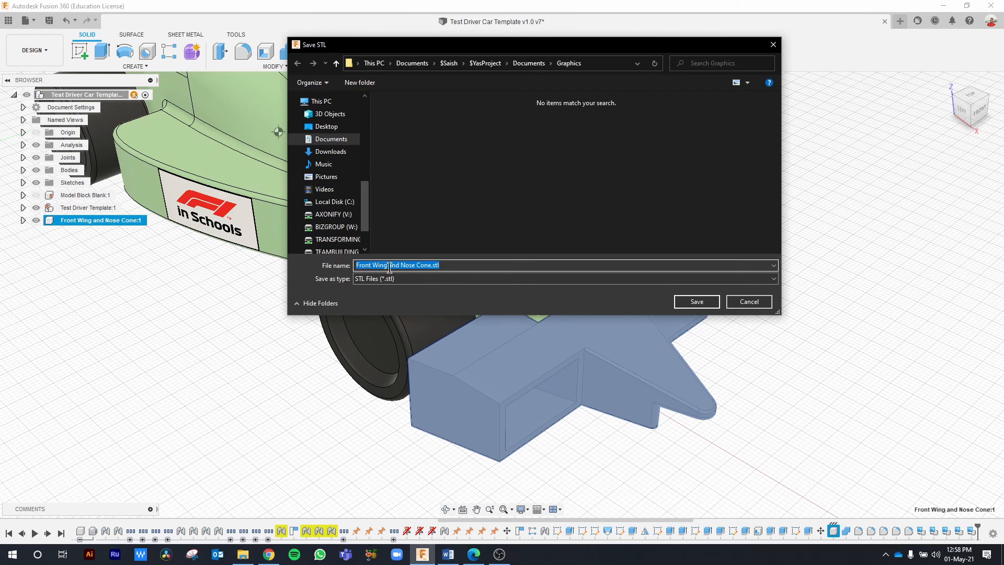
click(706, 303)
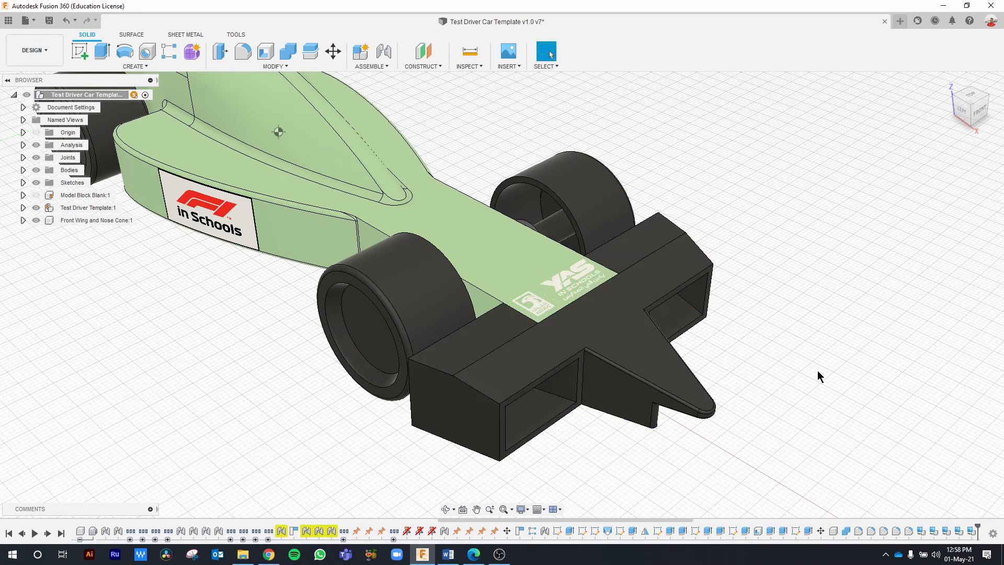
Set up a binary, medium-refinement STL export of Body1 in Test Driver Template, with the mesh preview turned on.
scroll(819, 377, down, 4)
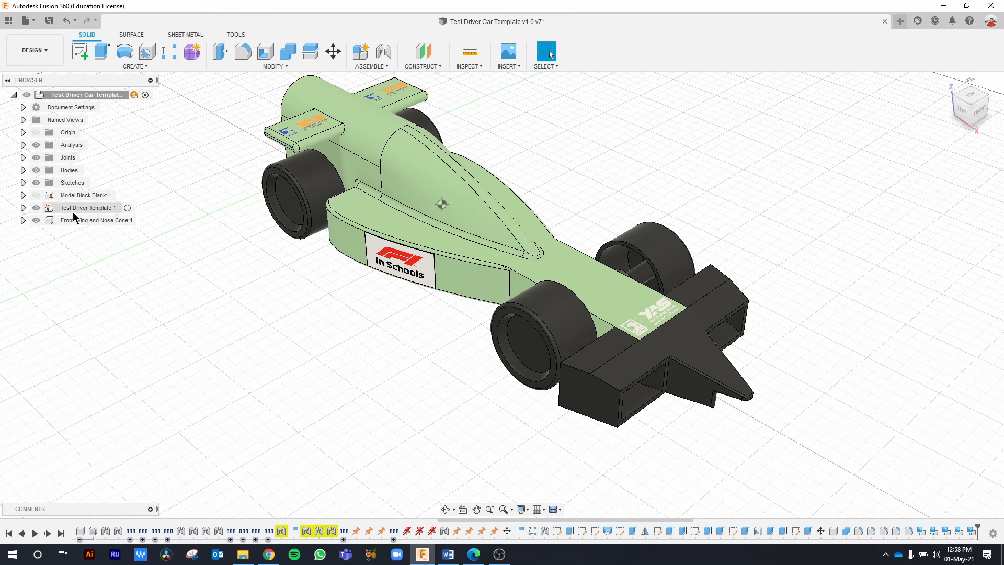
click(23, 207)
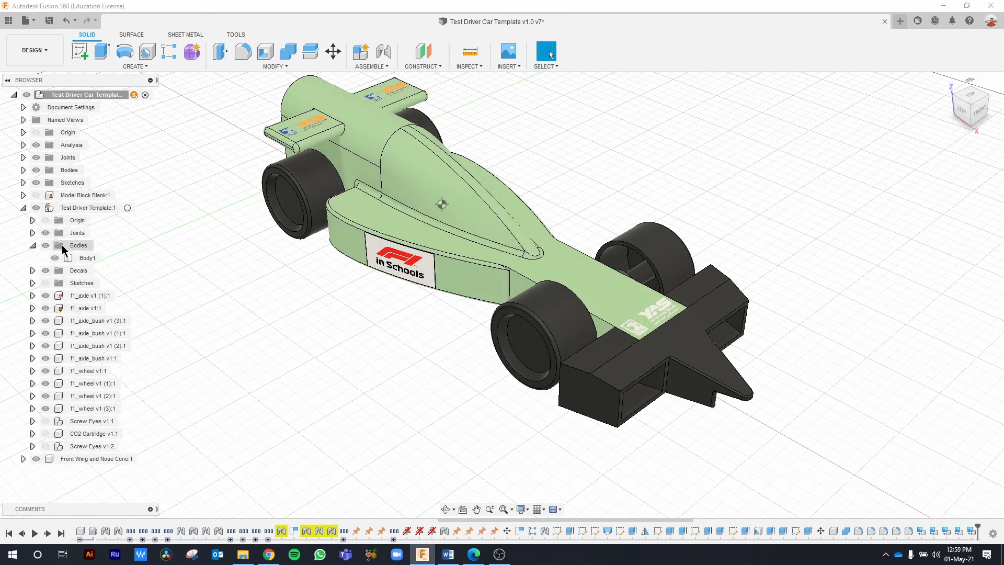
click(81, 259)
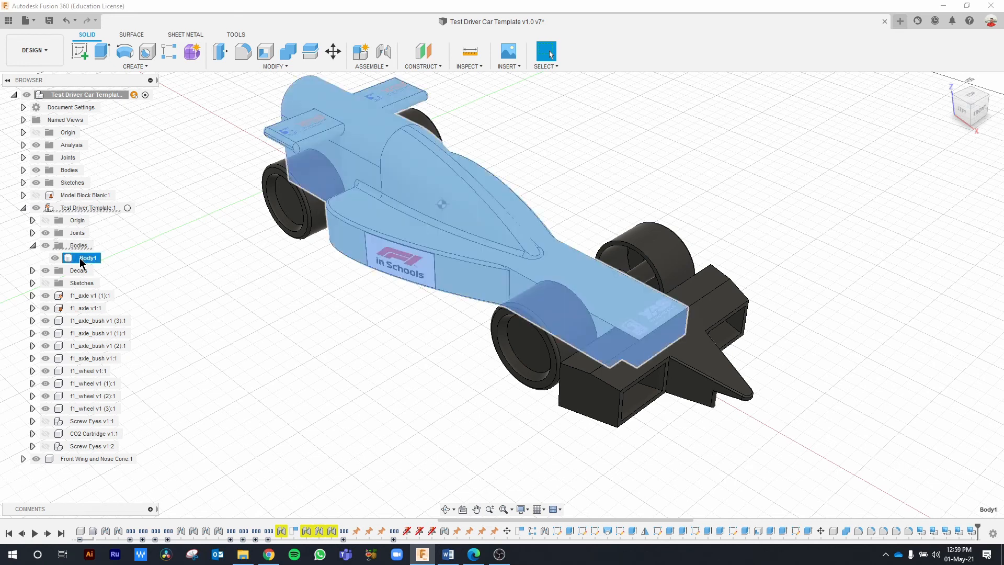
right_click(81, 261)
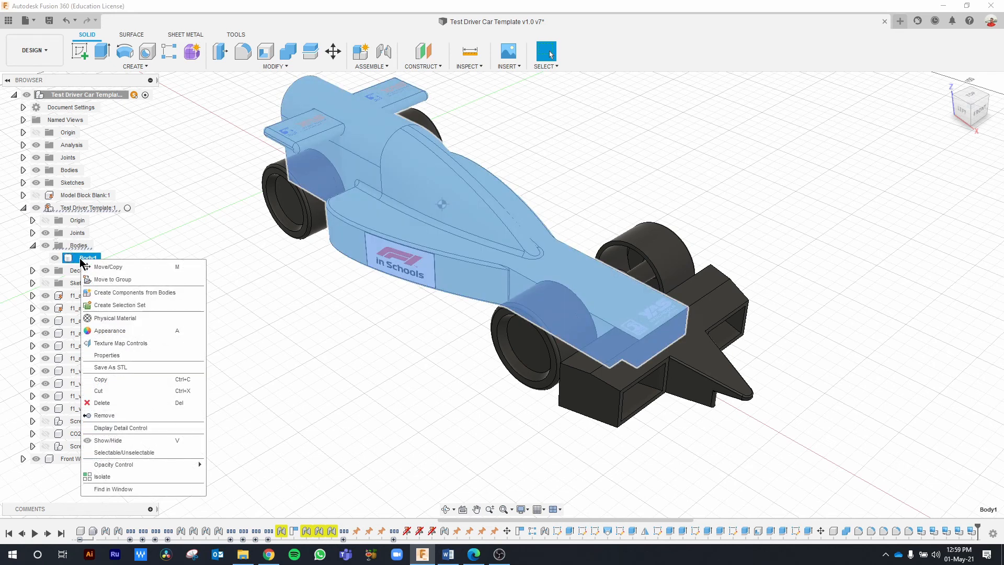
click(112, 368)
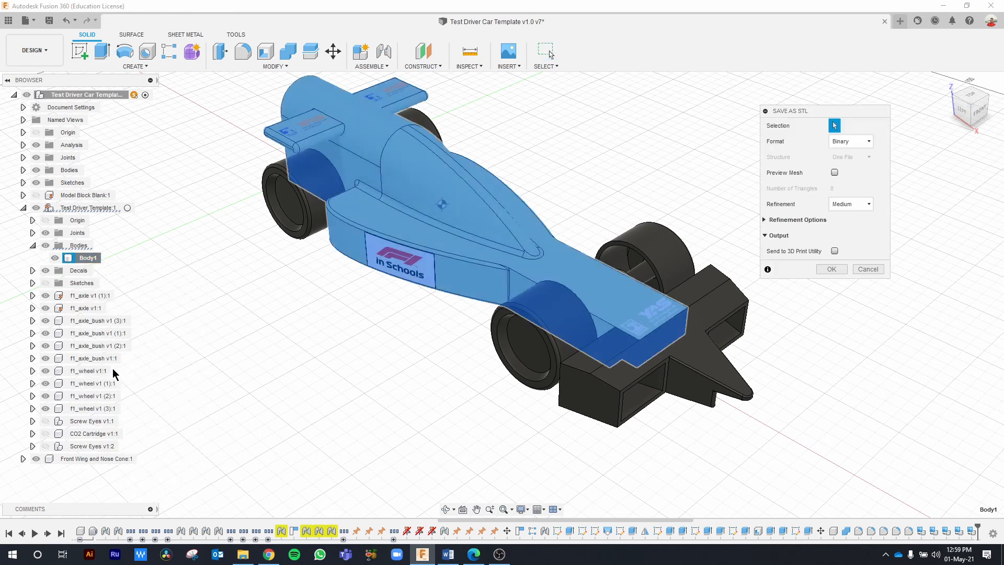
click(835, 173)
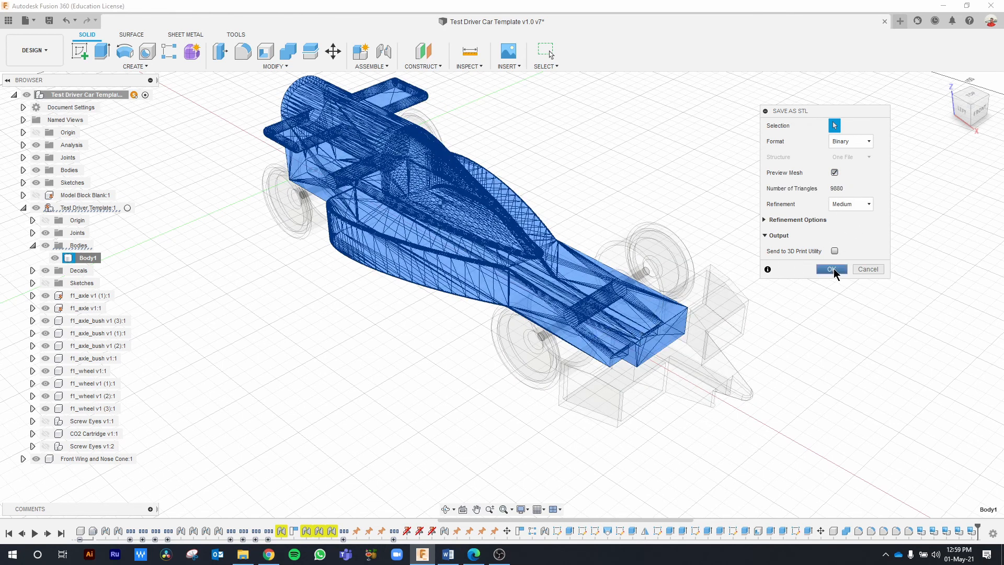
click(833, 269)
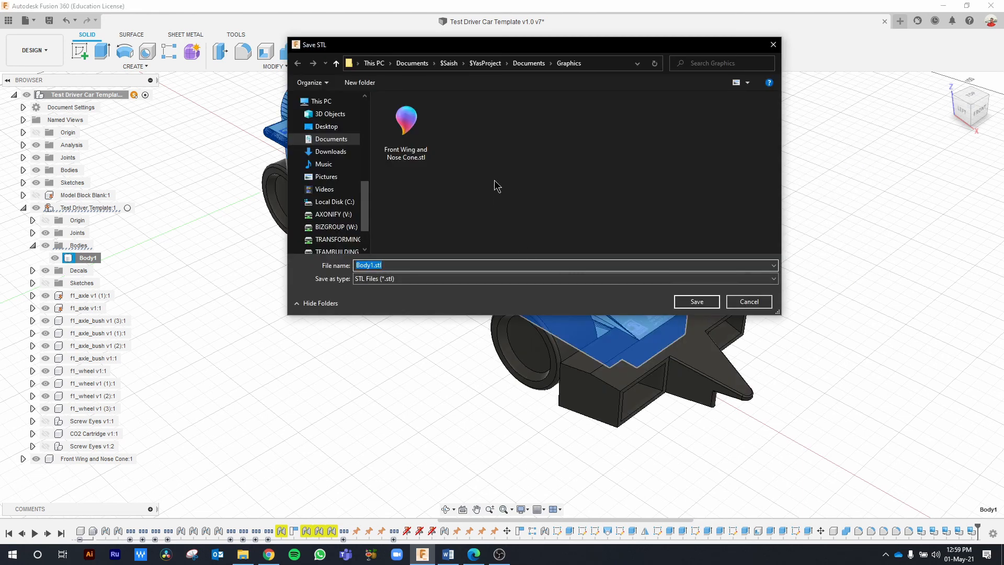
Add "Car" to the body's STL file name, save it in the Graphics folder, and return to the home view.
click(357, 265)
text(Car)
key(BackSpace)
click(692, 304)
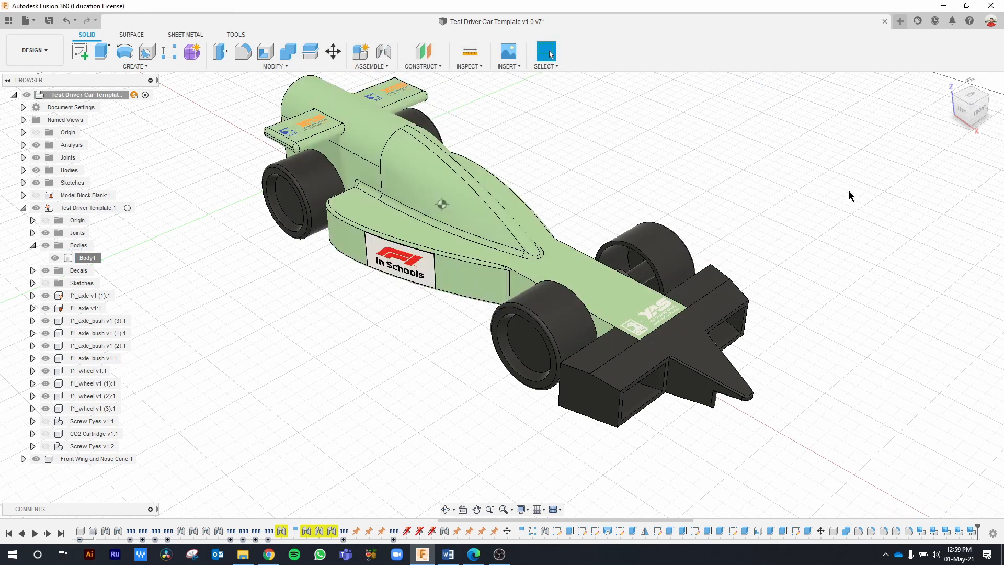
click(948, 83)
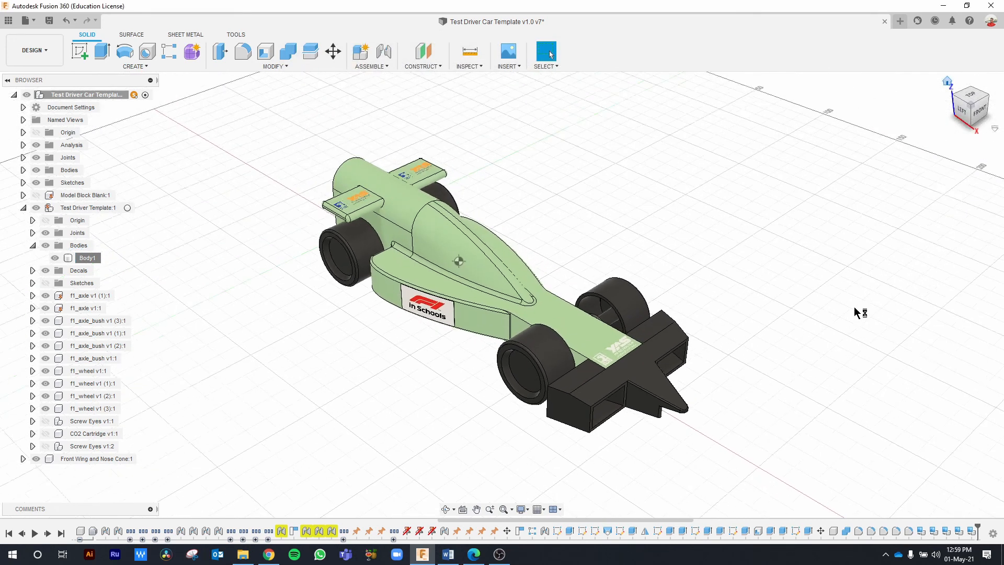